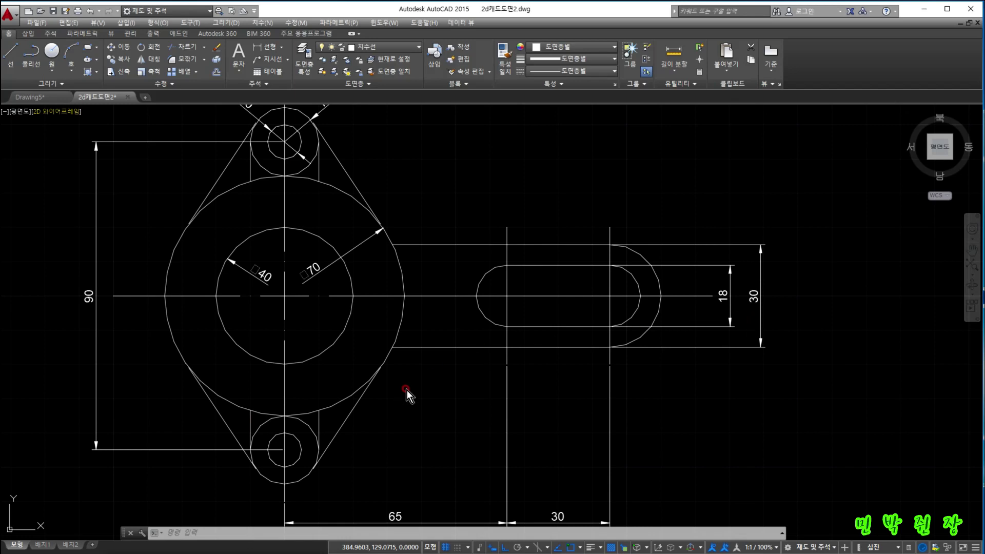
Step: Examine the flange drawing, inspecting the slot's height dimensions, the 40 and 70 diameter labels and the center marks up close and in full
scroll(406, 389, "down", 2)
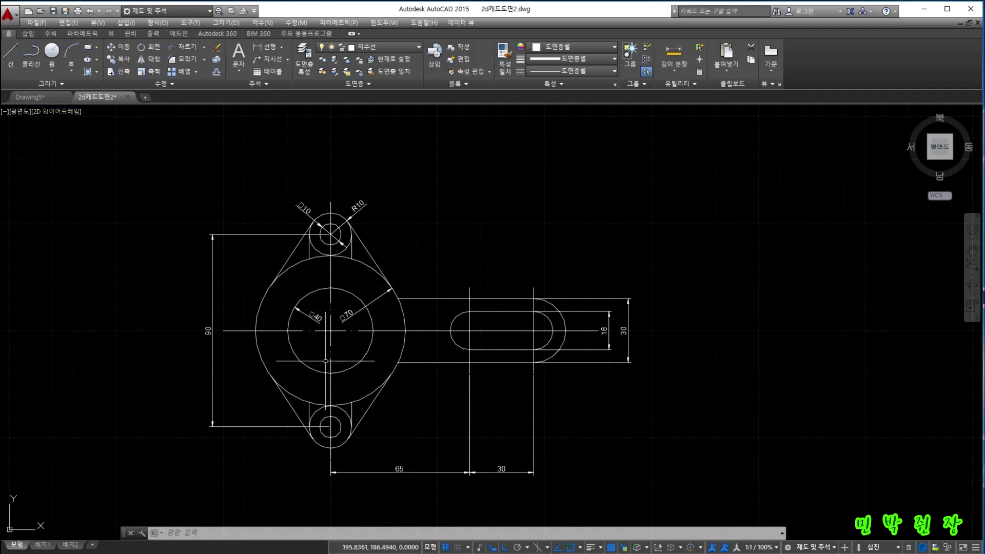
scroll(349, 341, "up", 2)
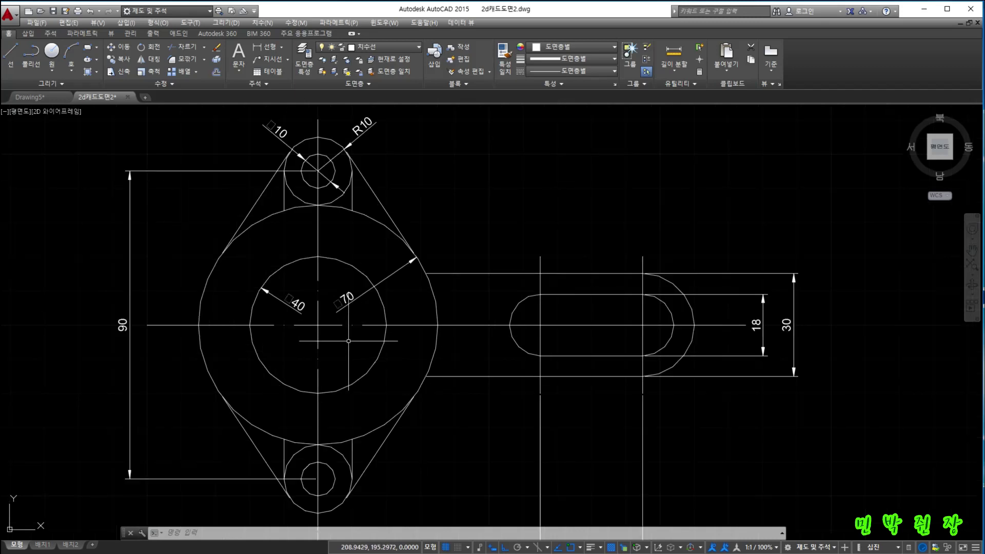
scroll(346, 341, "down", 2)
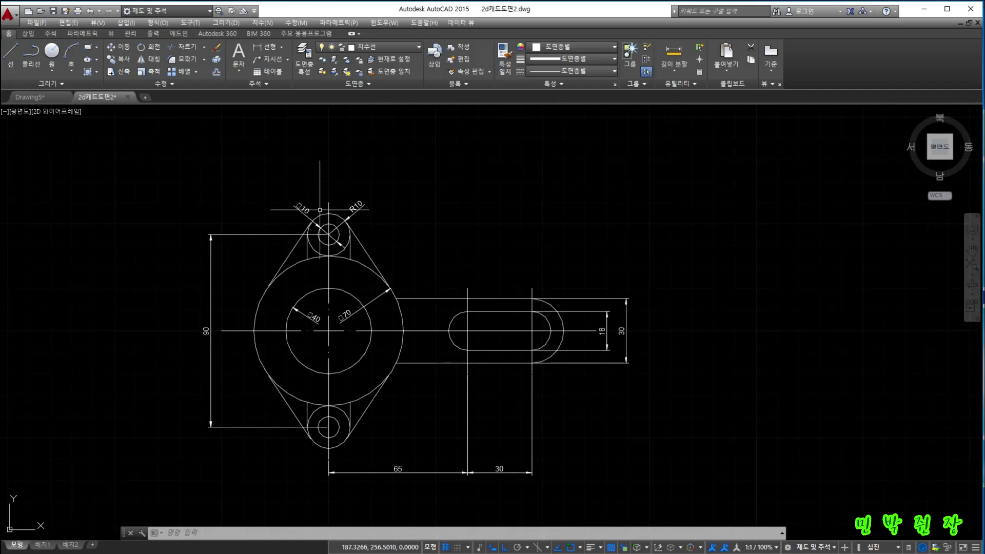
scroll(321, 342, "up", 2)
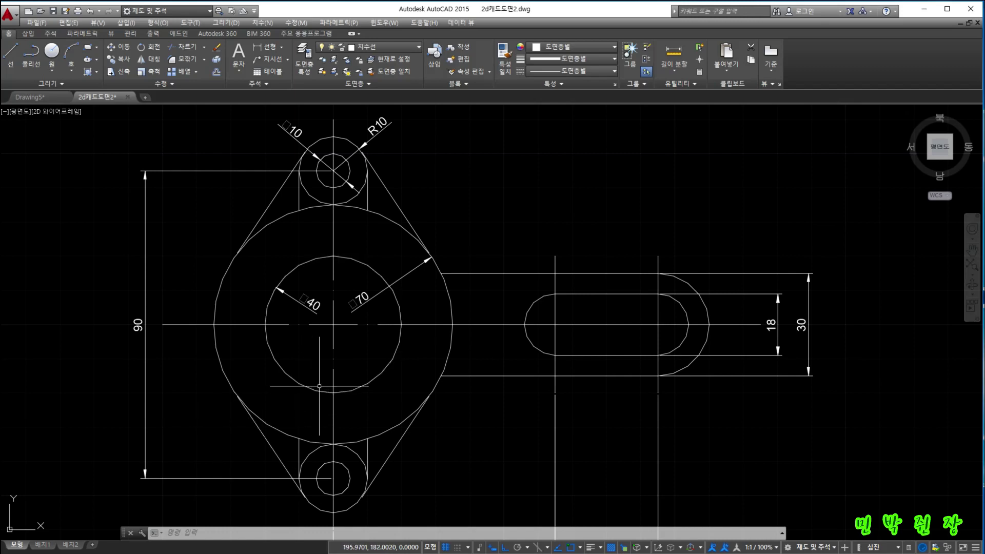
scroll(331, 365, "down", 2)
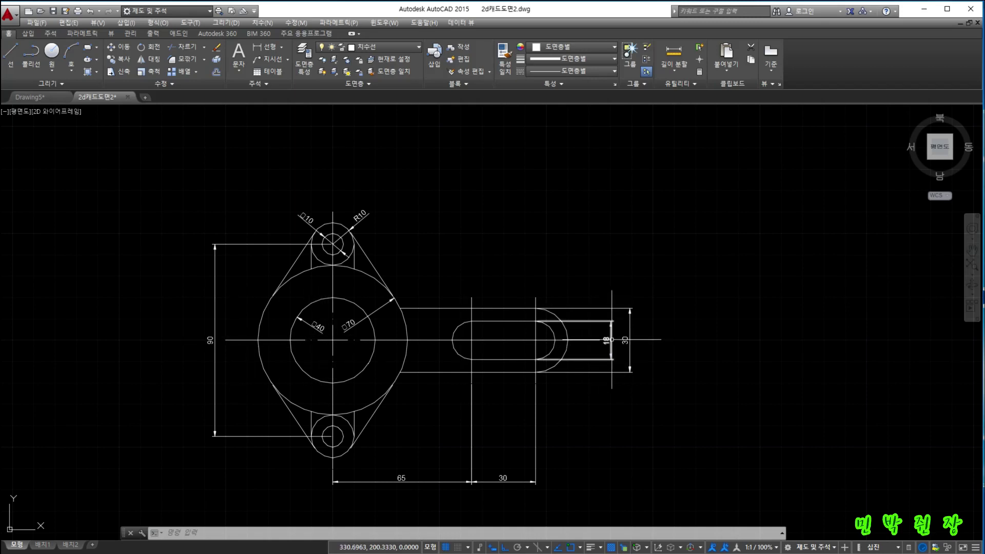
scroll(611, 339, "up", 4)
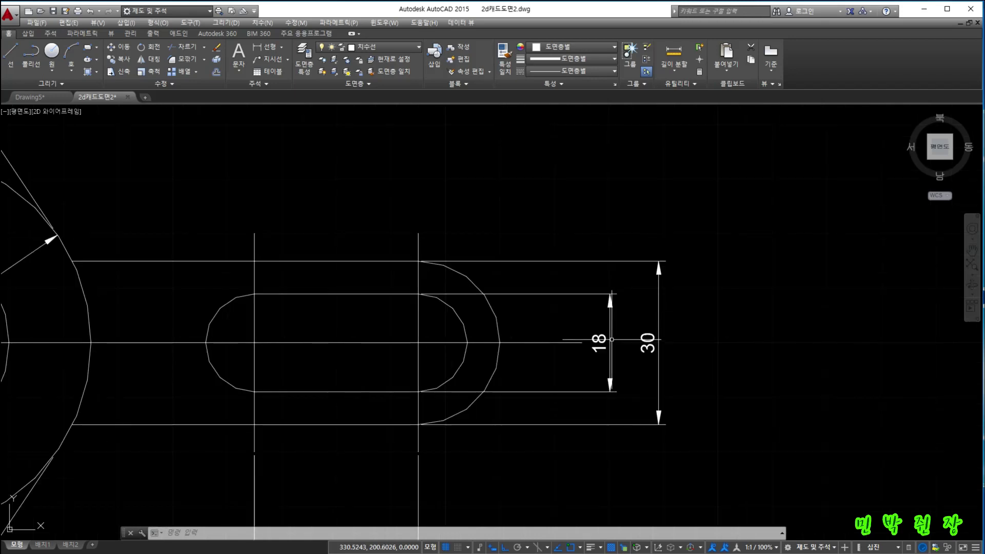
scroll(611, 339, "up", 4)
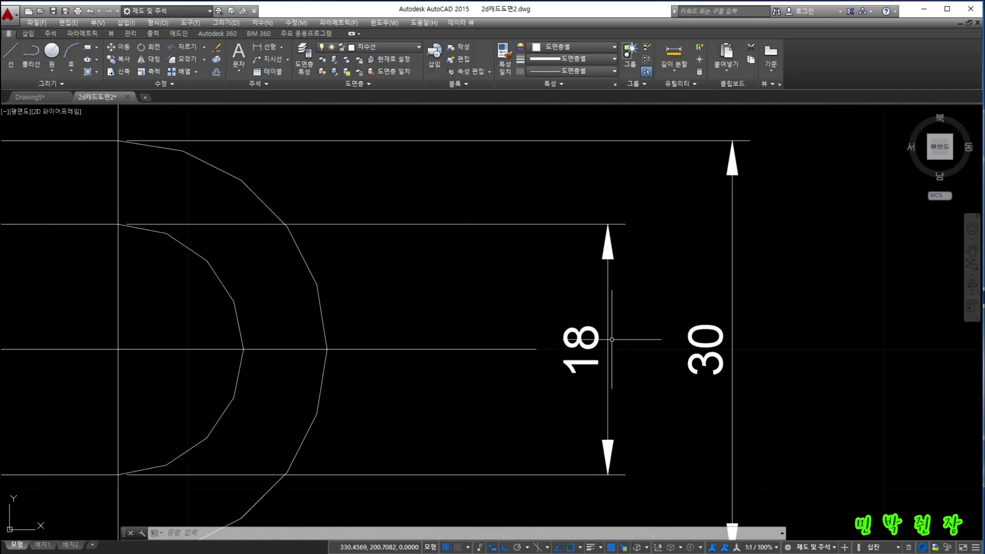
scroll(612, 339, "up", 2)
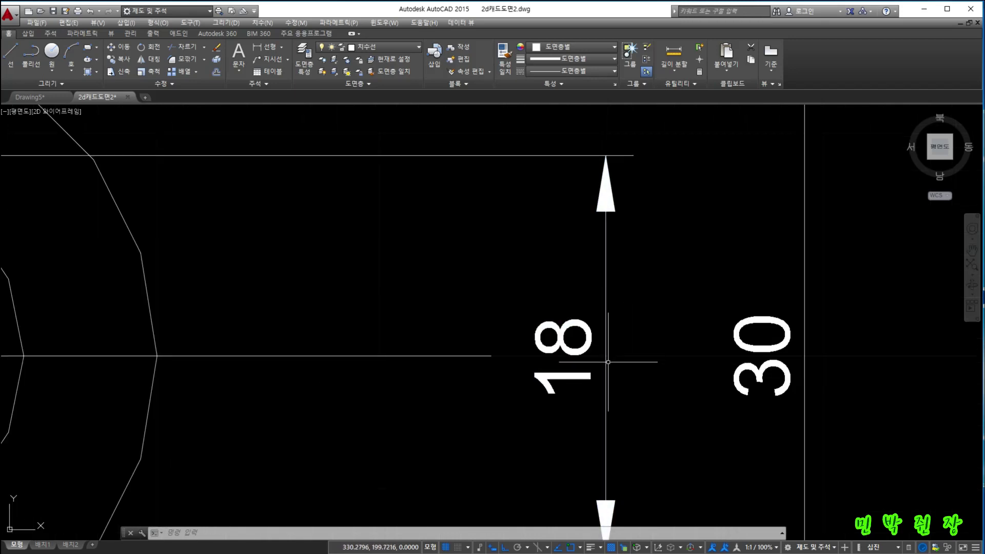
scroll(605, 358, "down", 4)
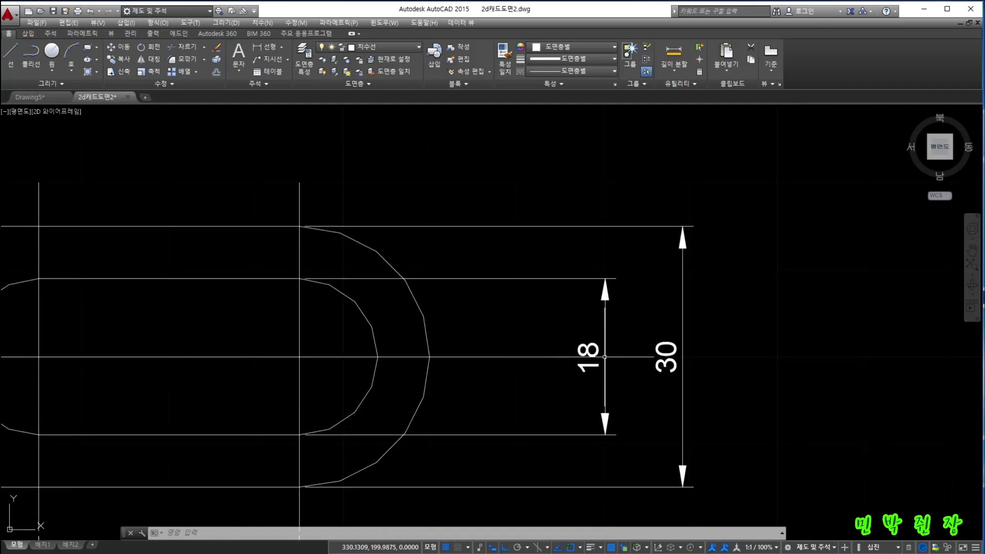
scroll(605, 357, "down", 10)
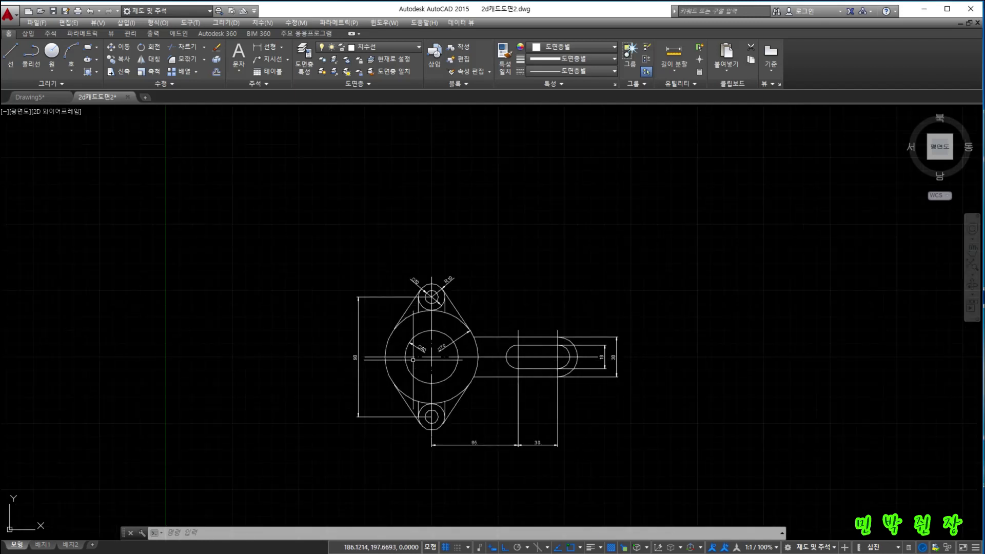
scroll(413, 358, "up", 2)
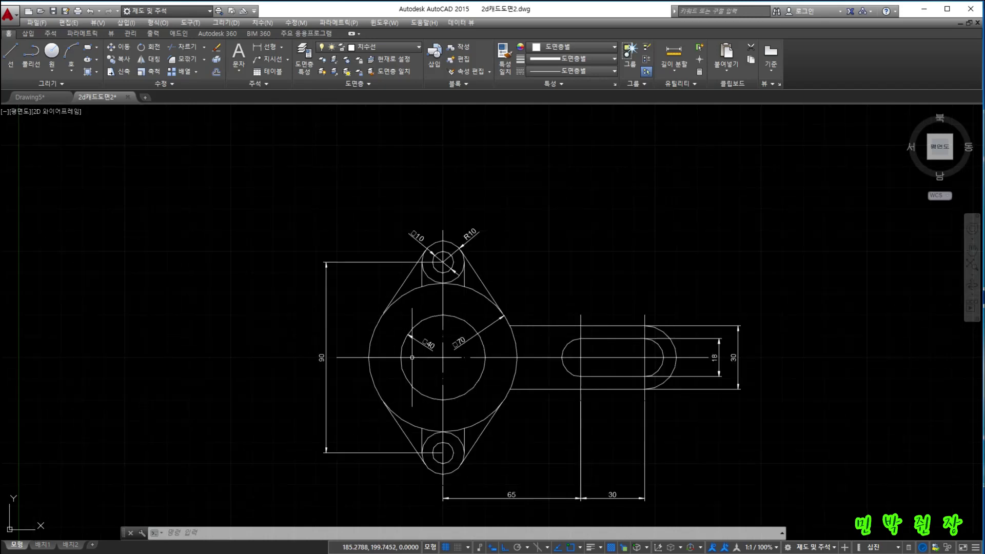
scroll(412, 357, "up", 10)
scroll(411, 357, "down", 6)
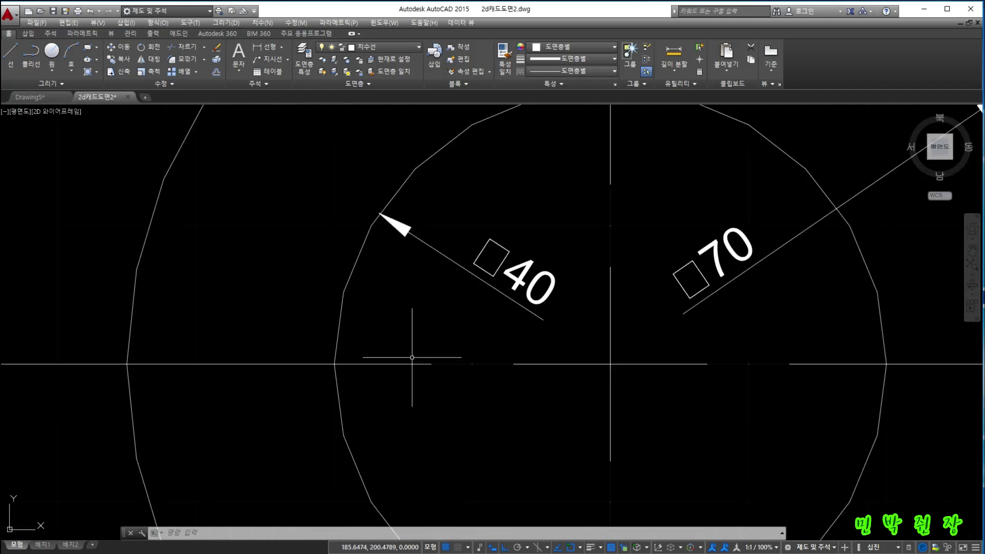
scroll(412, 358, "down", 4)
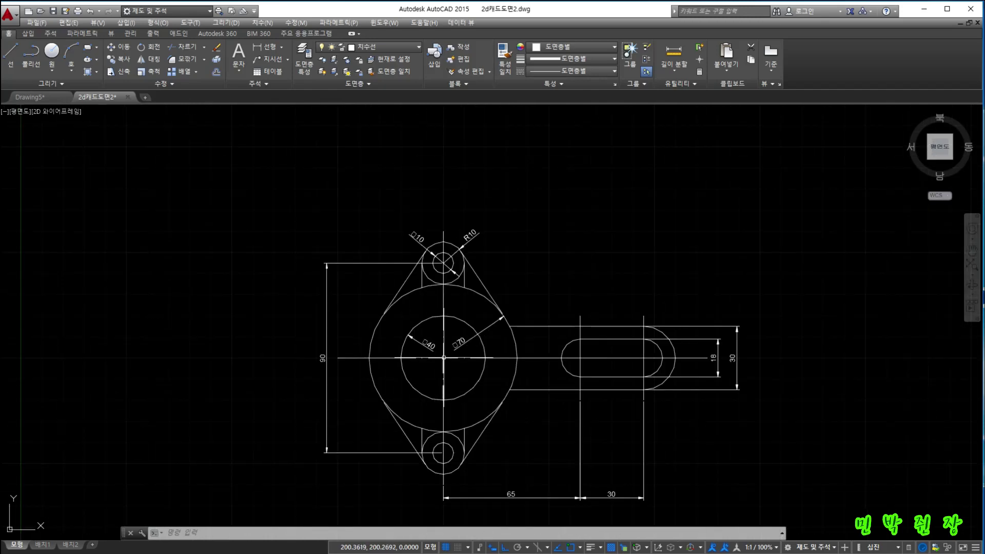
scroll(441, 358, "up", 8)
scroll(444, 358, "down", 7)
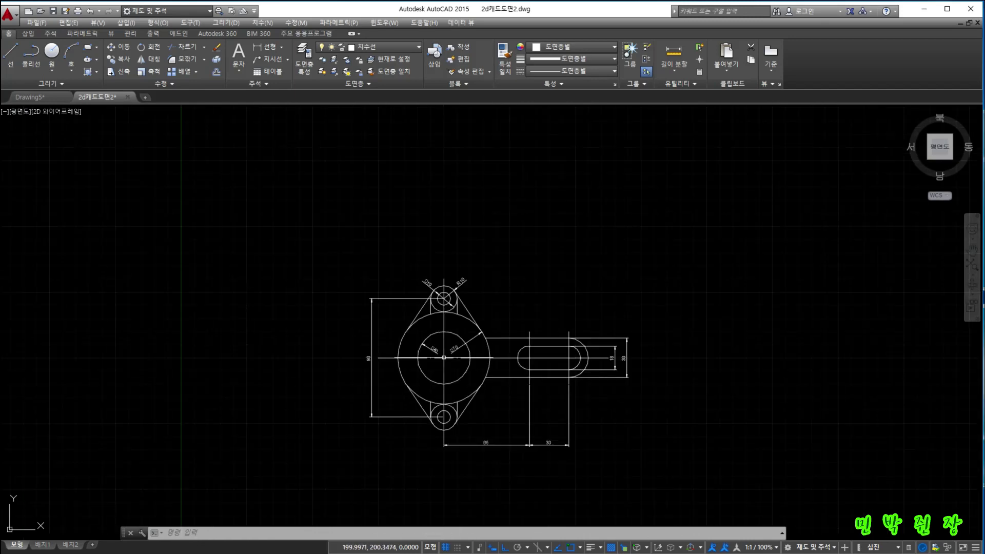
scroll(444, 358, "up", 1)
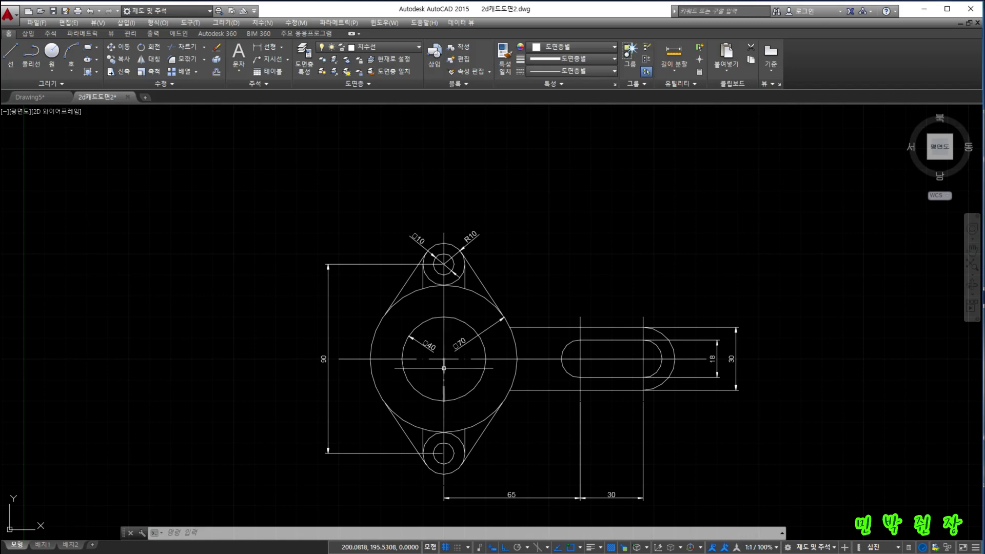
mouse_move(444, 359)
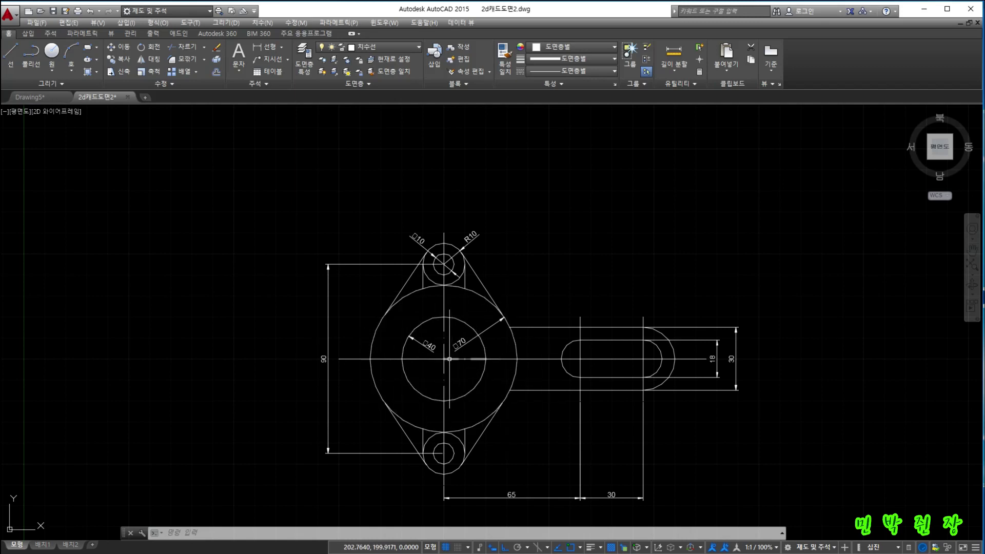
left_click(11, 53)
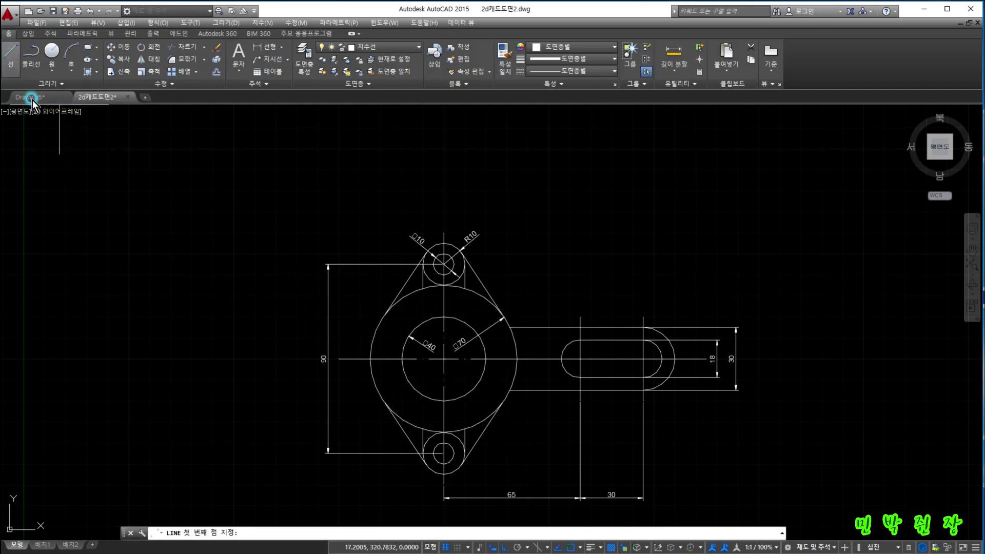
left_click(279, 193)
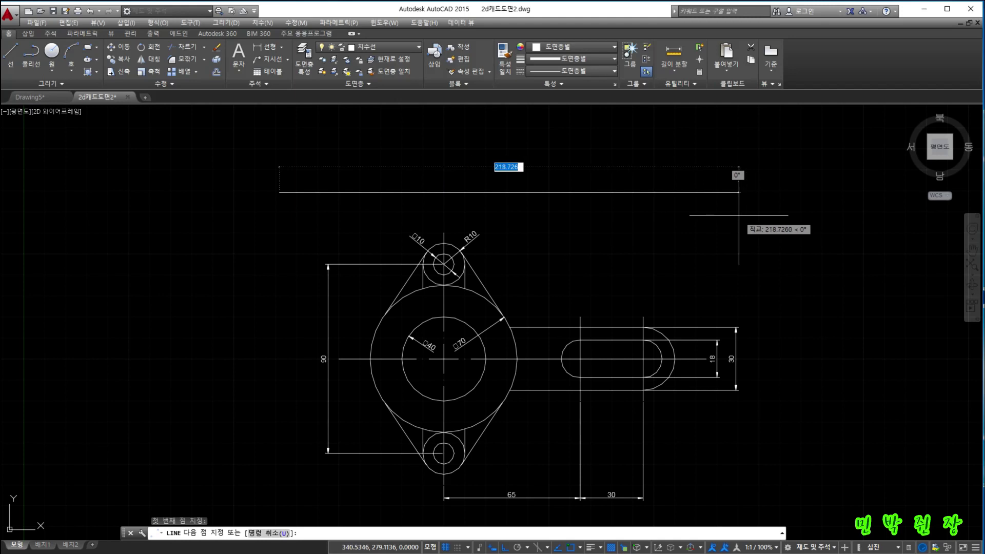
scroll(669, 195, "down", 2)
scroll(668, 195, "down", 4)
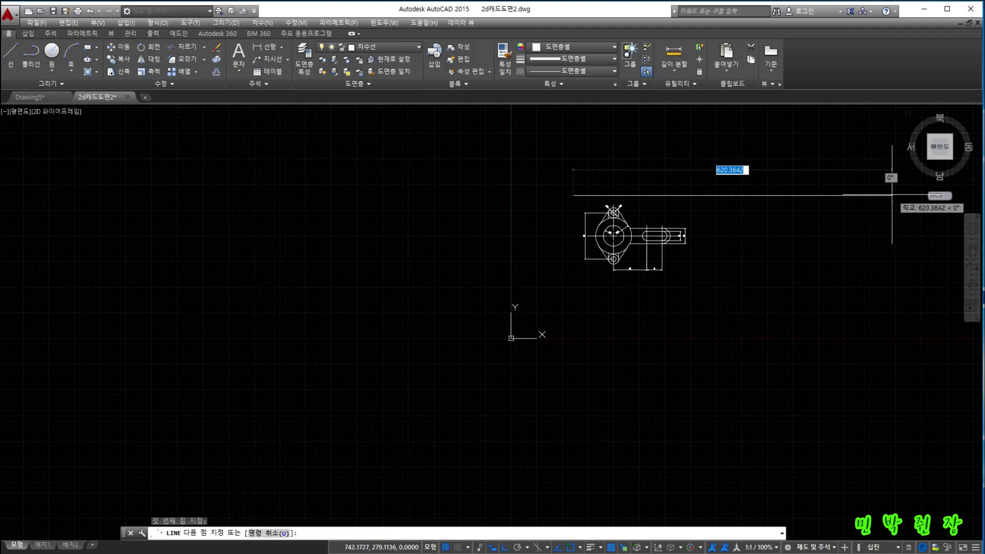
scroll(892, 195, "down", 2)
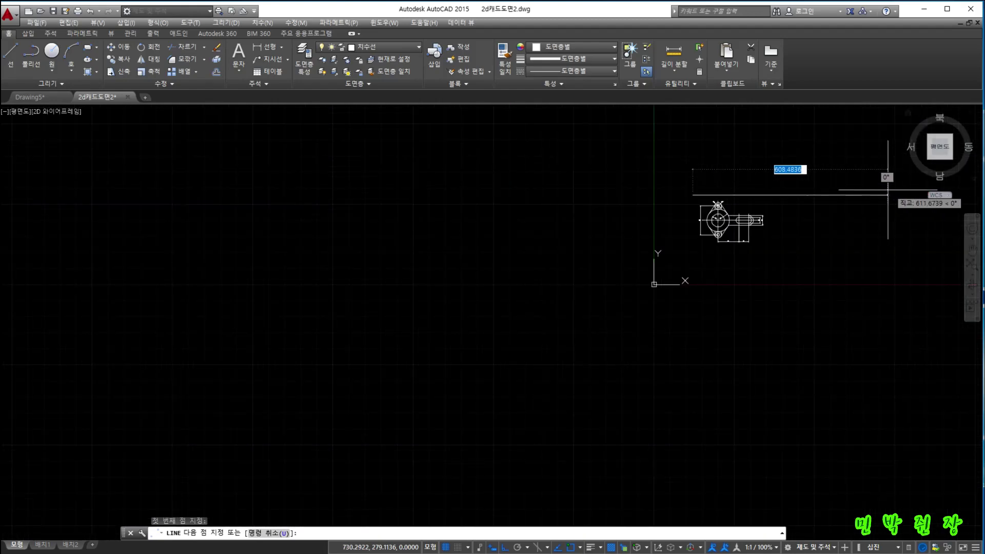
scroll(729, 194, "up", 5)
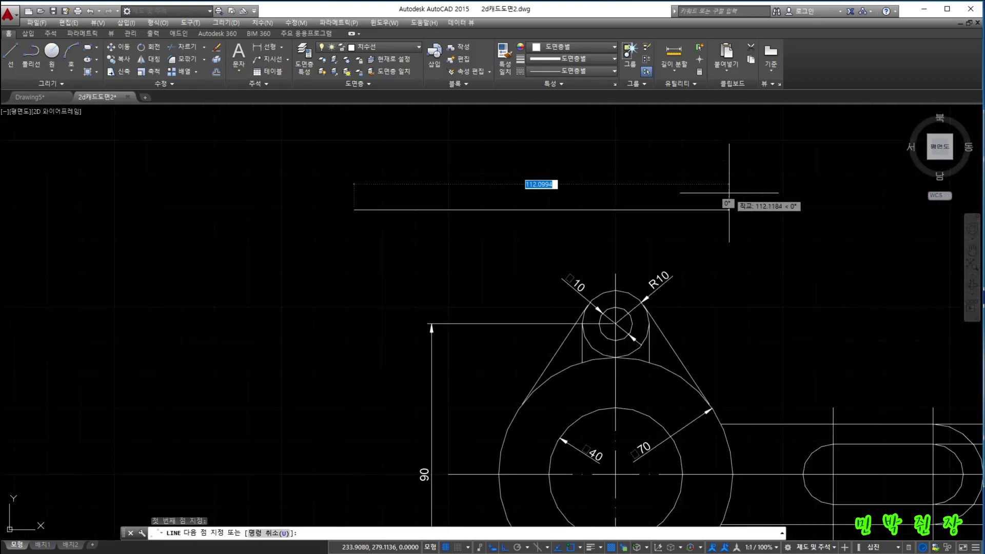
key("Escape")
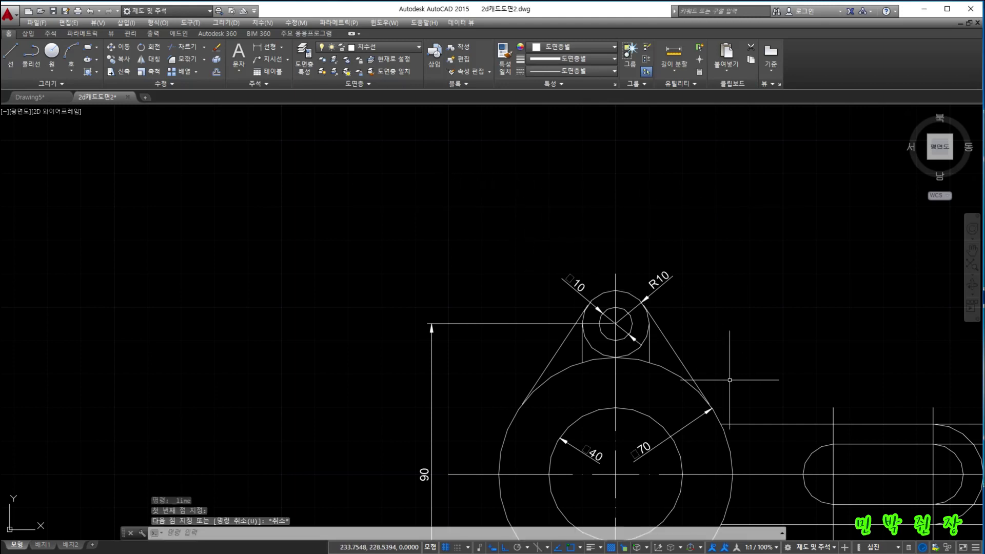
Step: Use the Zoom command to magnify a window around the upper part of the flange and its large central circle
scroll(730, 382, "down", 2)
middle_click_drag(742, 411, 561, 253)
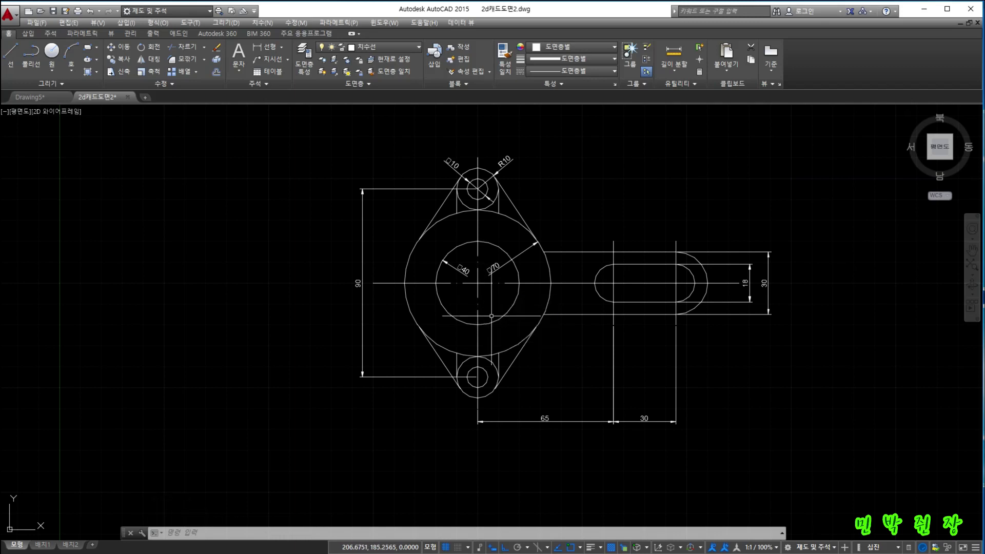
left_click(219, 532)
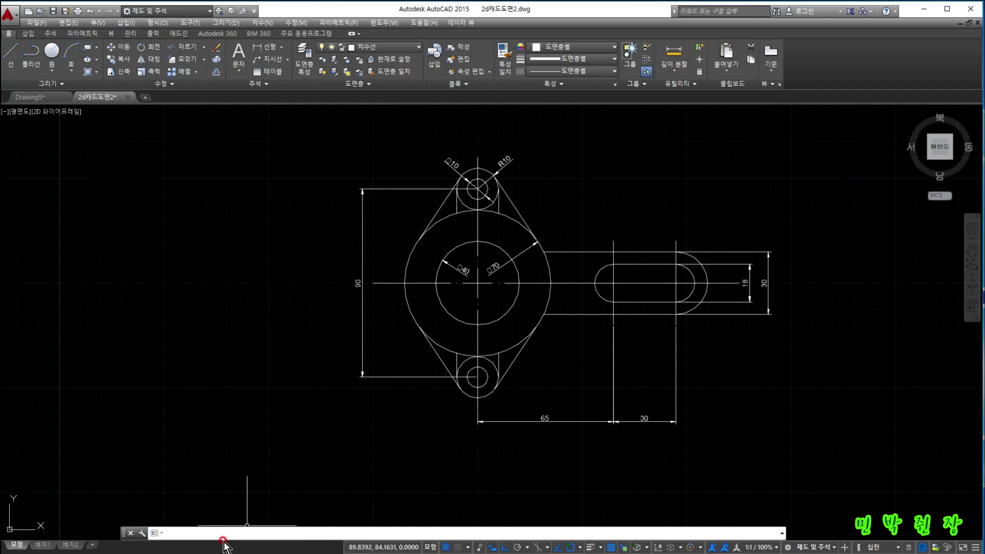
type("zoom")
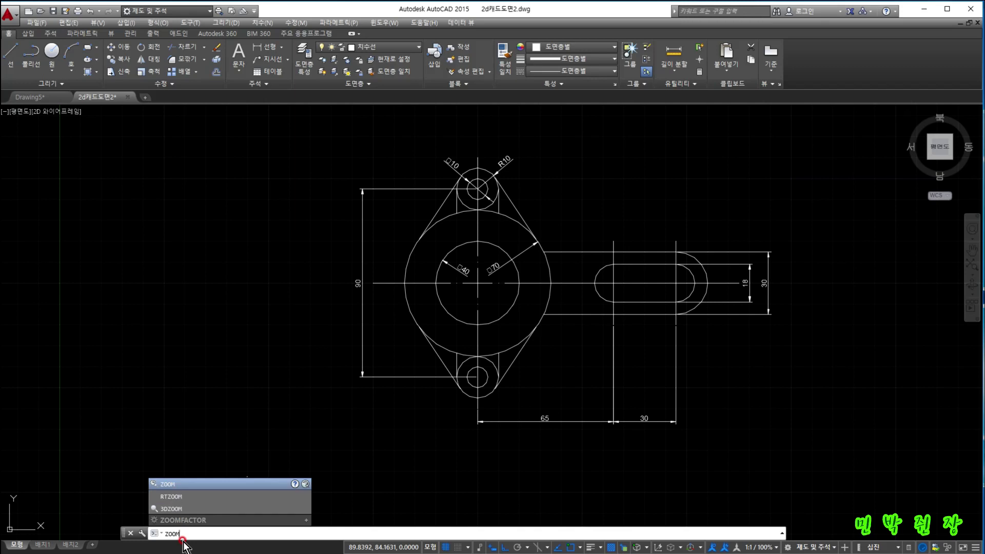
key("BackSpace")
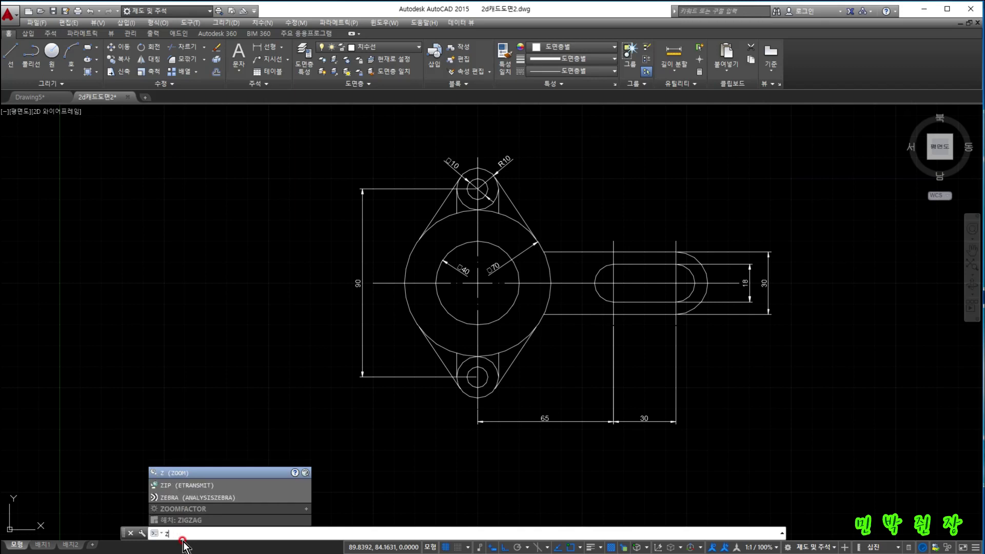
left_click(177, 474)
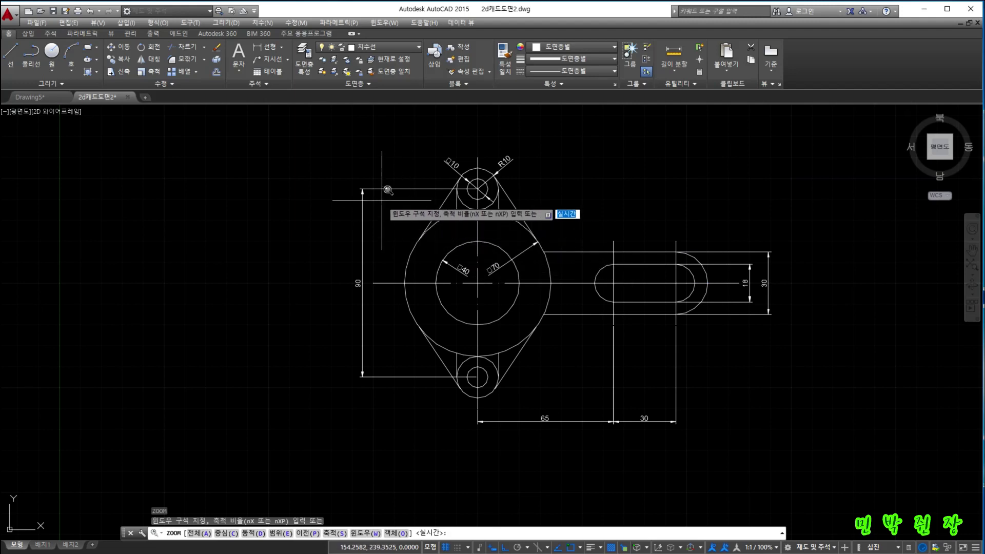
left_click(351, 182)
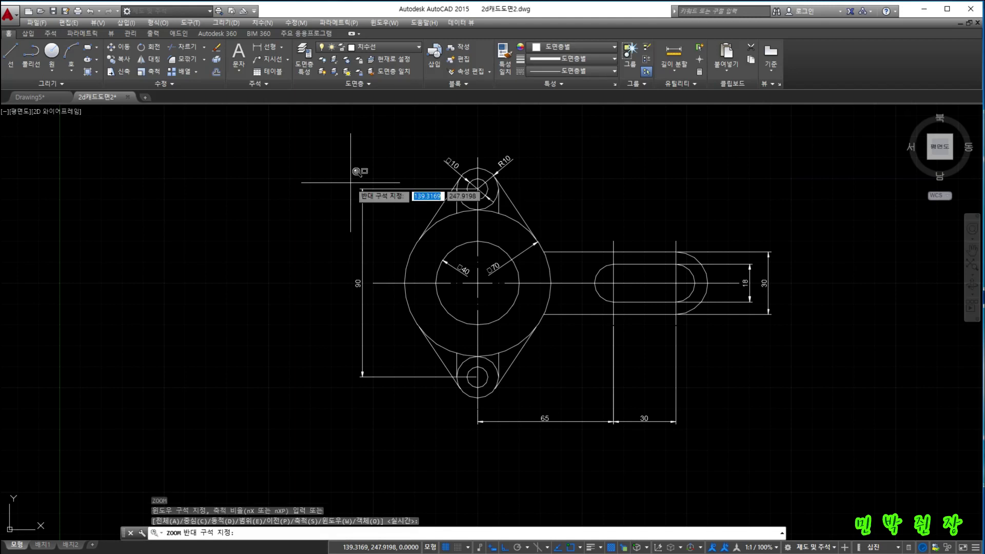
left_click(622, 326)
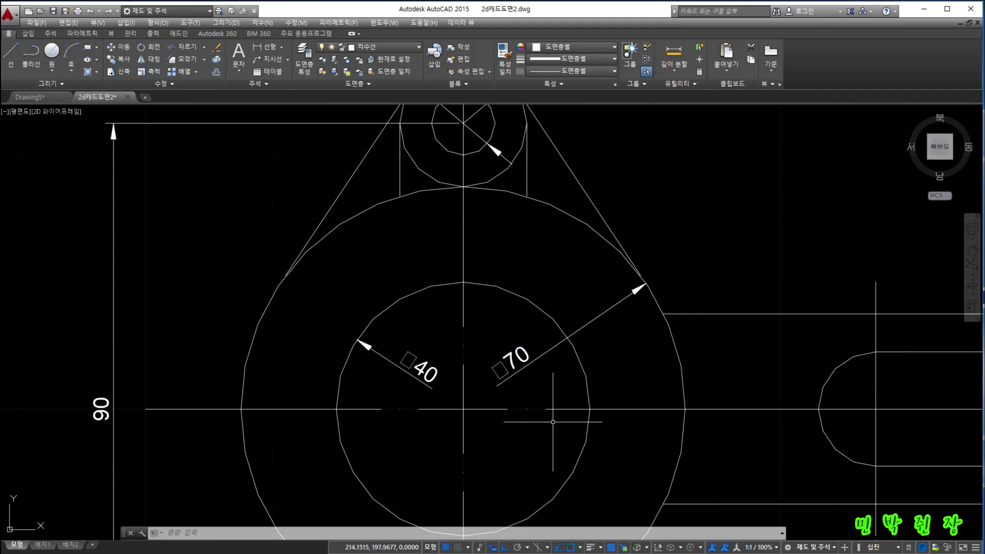
Step: Bring the whole part into view and use a Zoom scale factor to shrink its displayed size by half
scroll(463, 413, "down", 4)
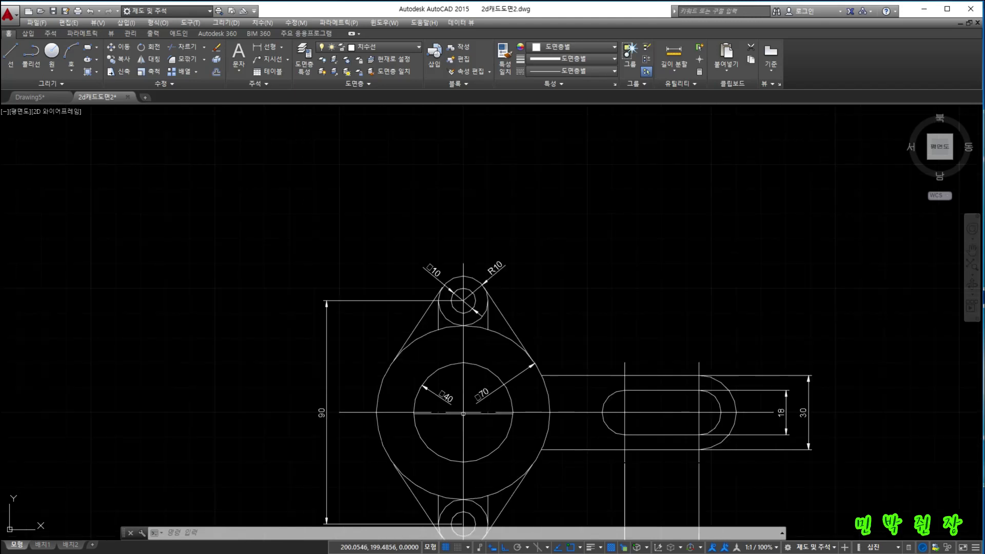
scroll(456, 410, "down", 3)
mouse_move(448, 453)
middle_mouse_down()
mouse_move(454, 407)
mouse_move(443, 366)
middle_mouse_up()
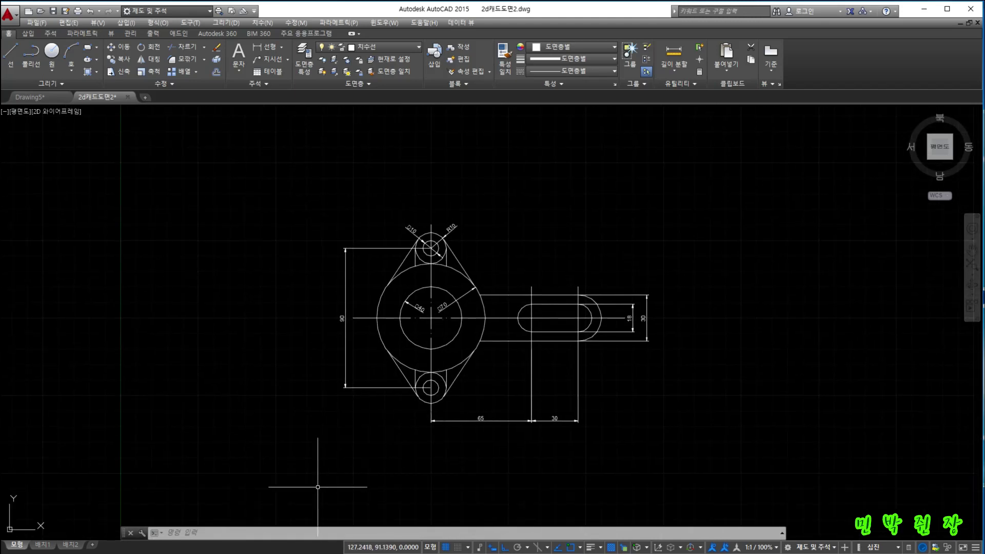
type("z")
key("Return")
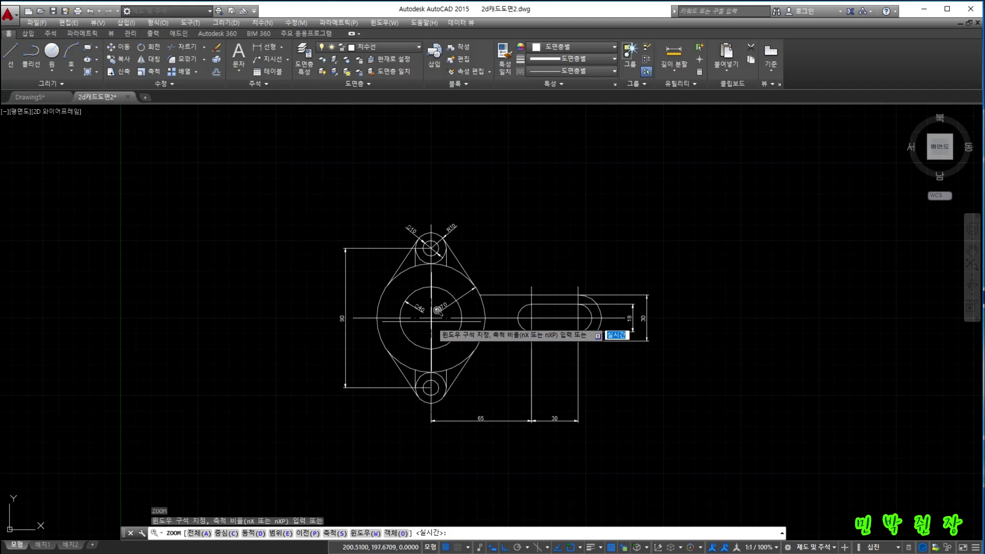
type("0.25")
key("Return")
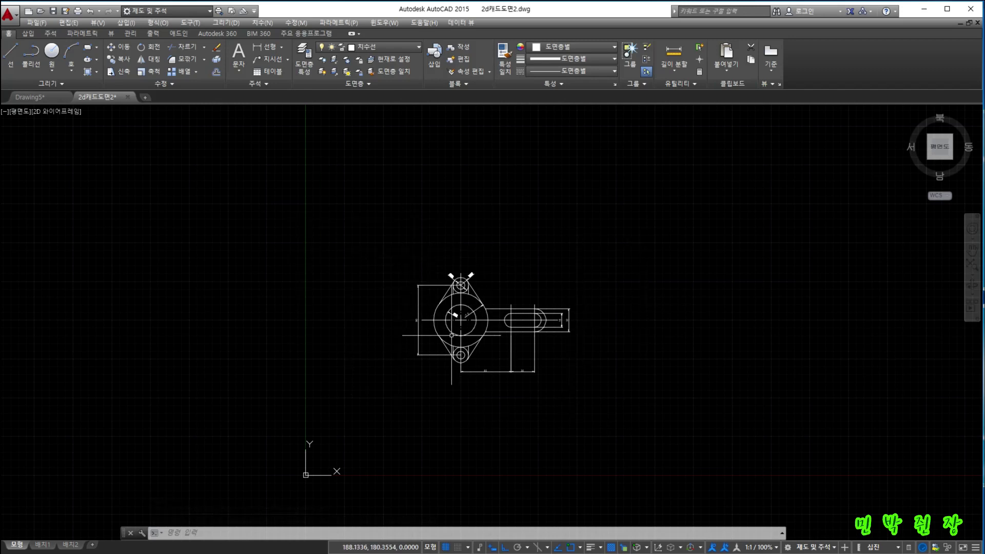
Step: Enlarge the flange drawing with Zoom scale factors of 2x and 5x relative to the current view
type("z")
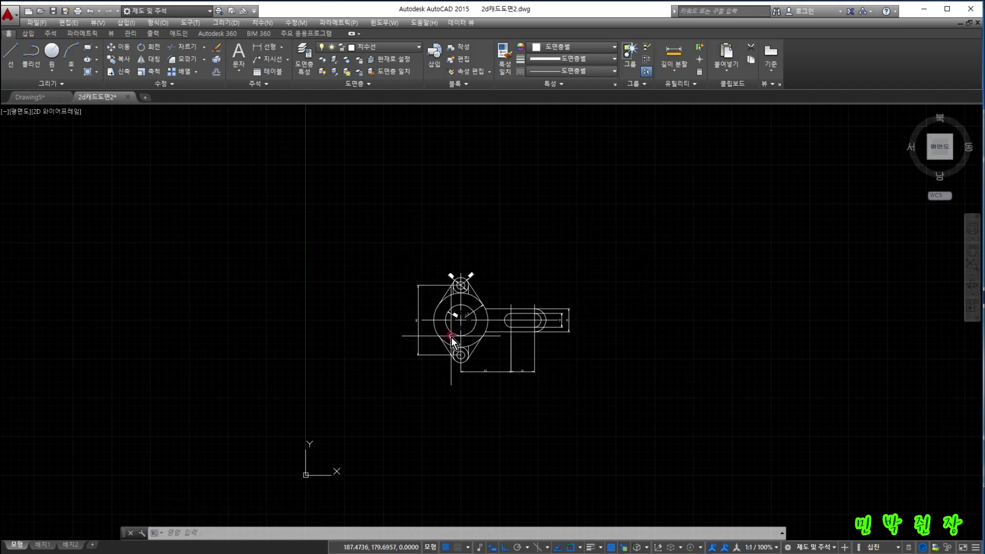
key("Return")
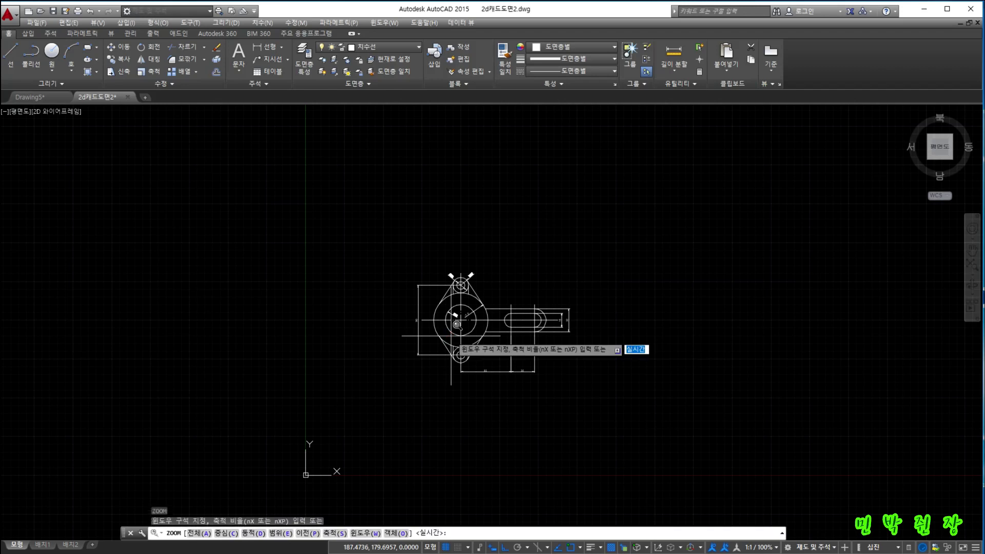
type("2x")
key("Return")
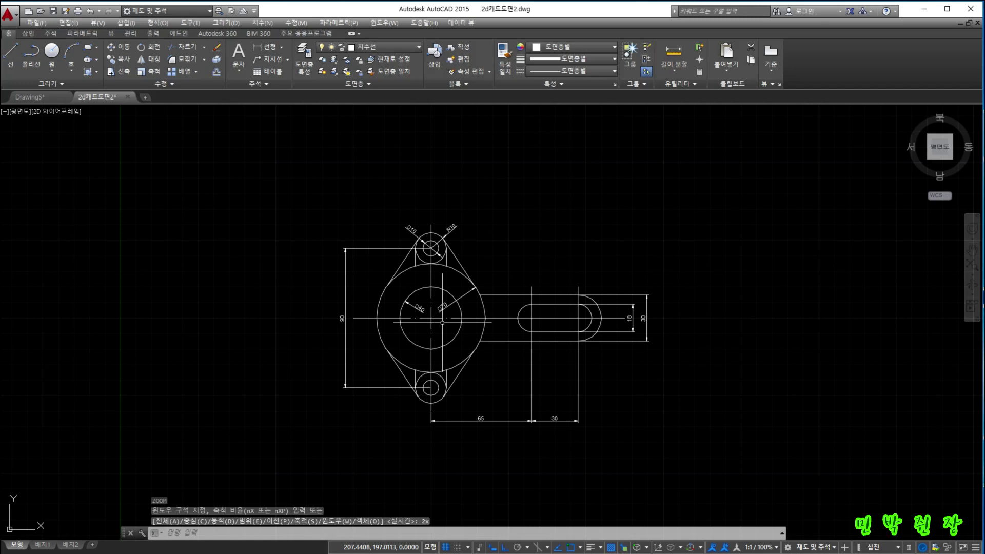
type("z")
key("Return")
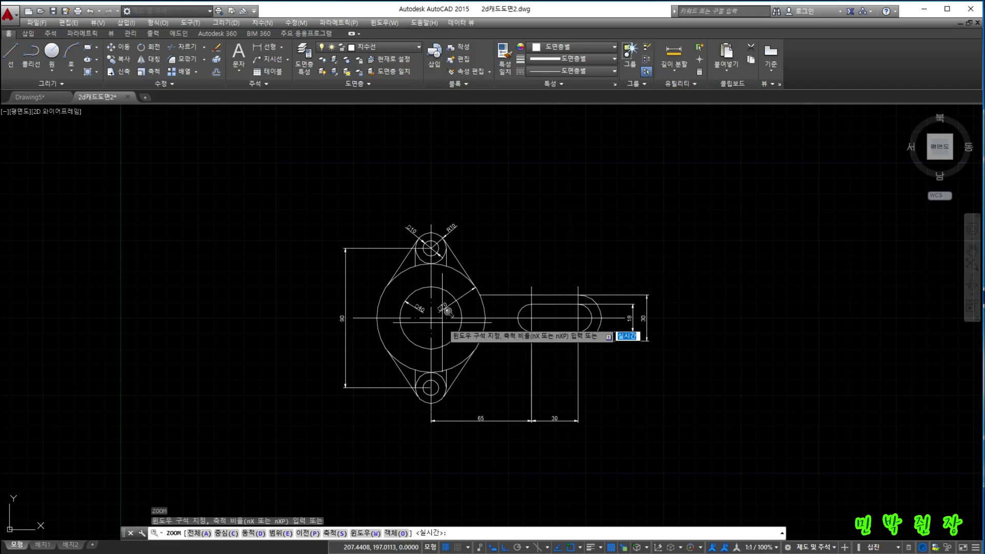
type("5x")
key("Return")
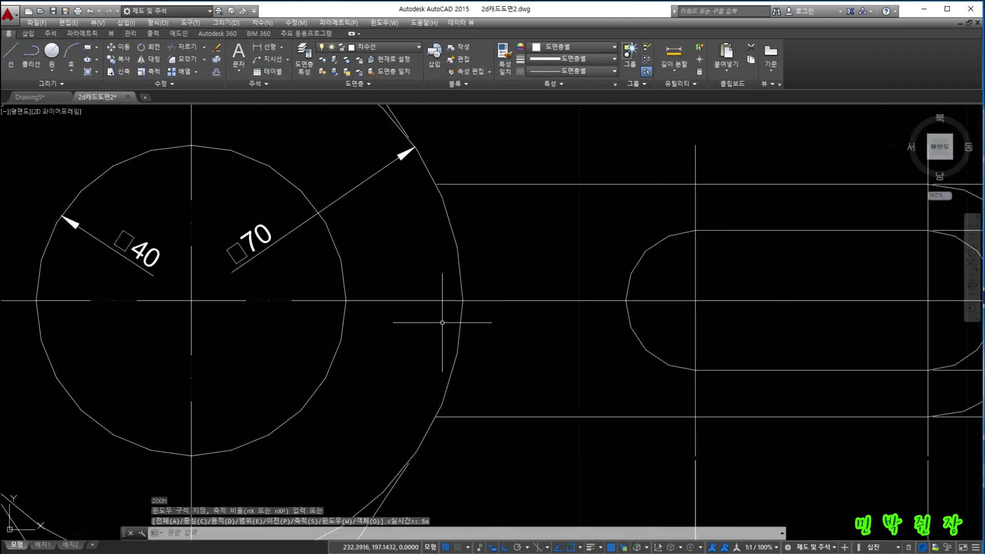
Step: Apply the paper-space Zoom factors 1xp and 5xp to the enlarged view beside the large circle's edge
type("z")
key("Return")
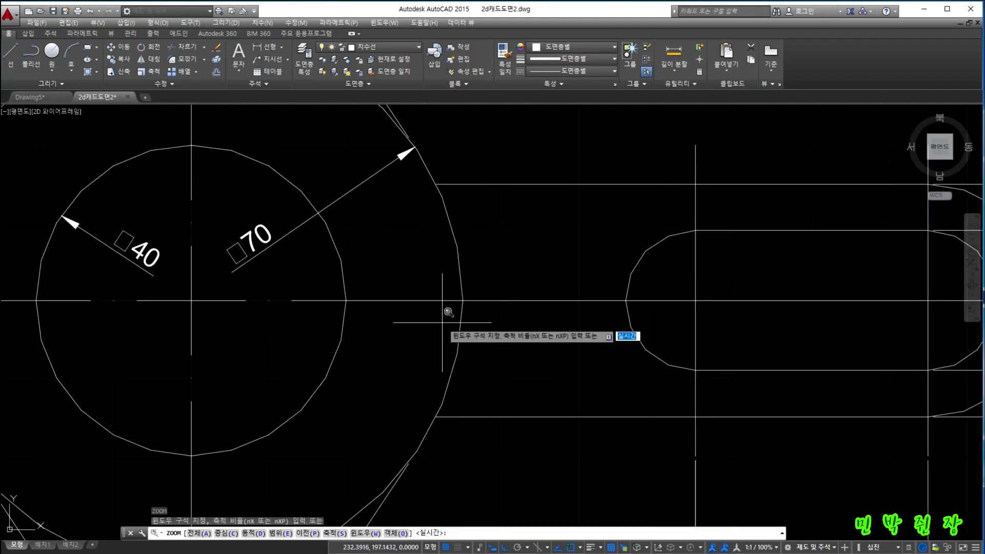
type("2")
type("1")
type("xp")
key("Return")
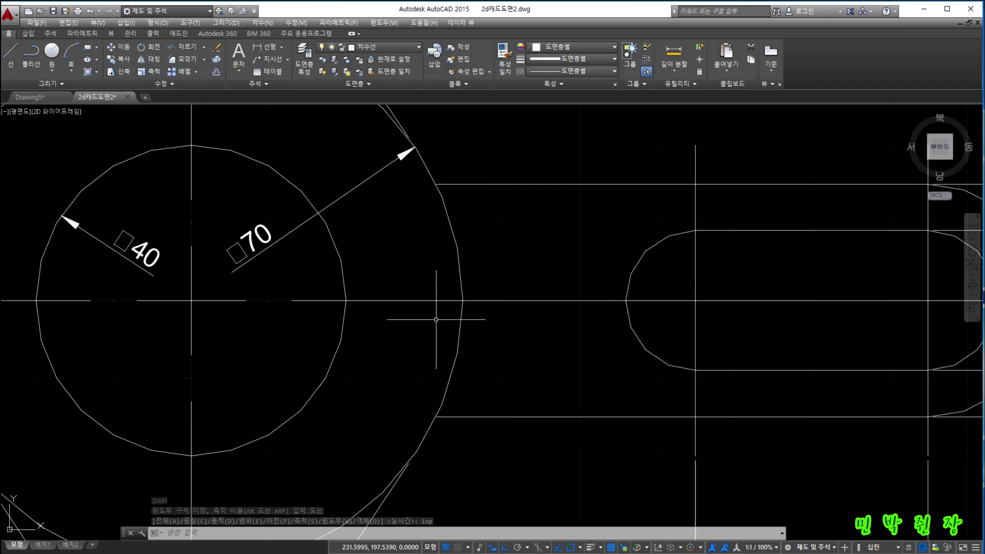
type("z")
key("Return")
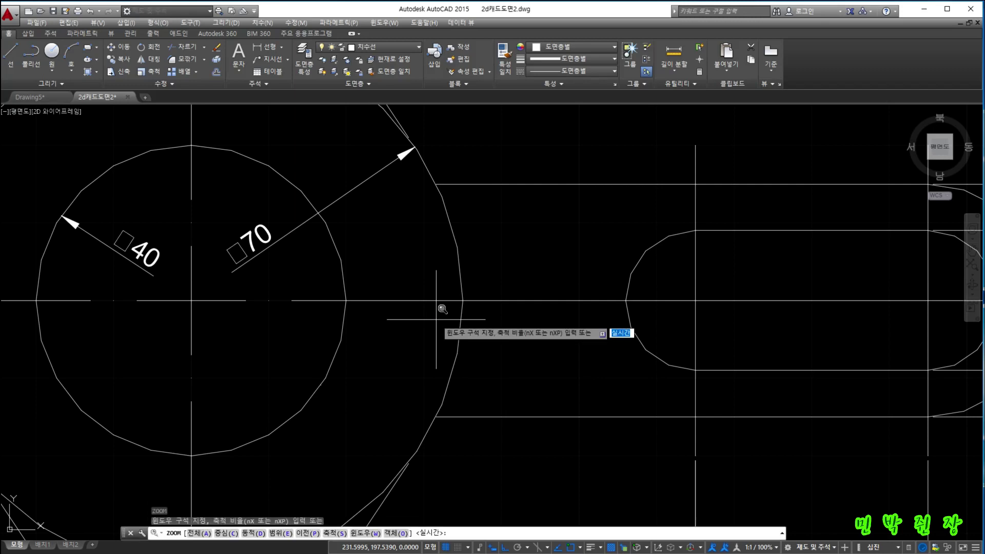
type("5xp")
key("Return")
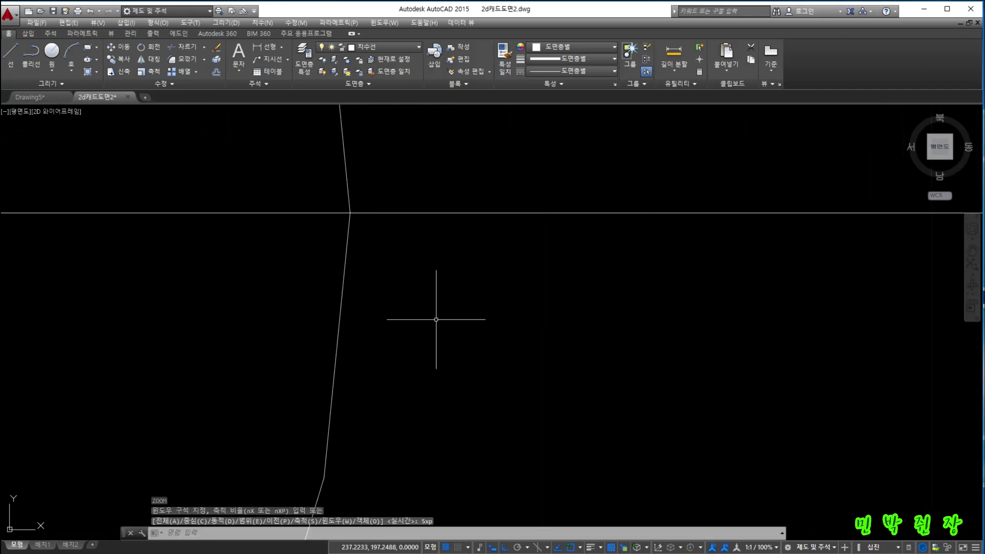
Step: Repeat the Zoom with a paper-space factor of 1xp on the close-up of the circle's edge
type("z")
key("Return")
type("1")
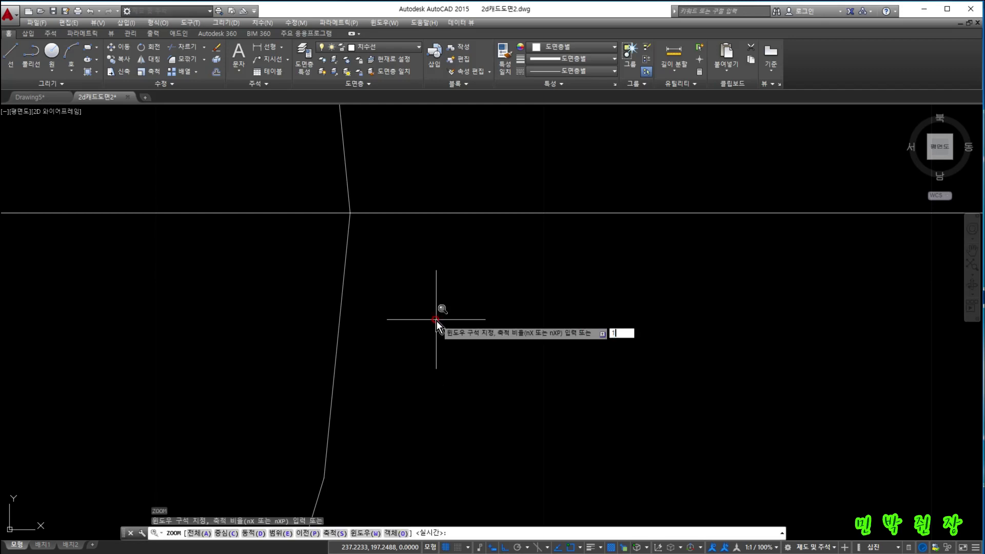
type("xp")
key("Return")
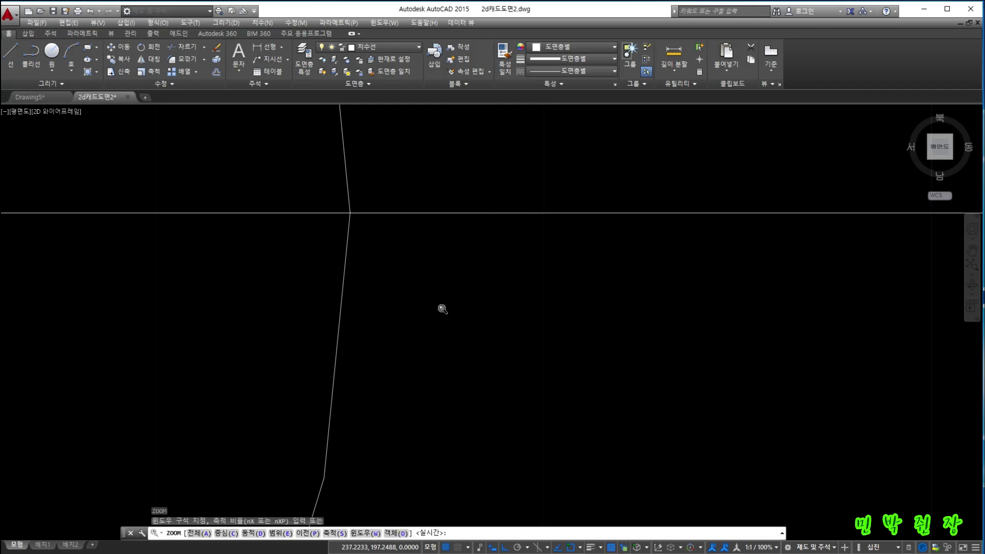
type("p")
key("Return")
type("z")
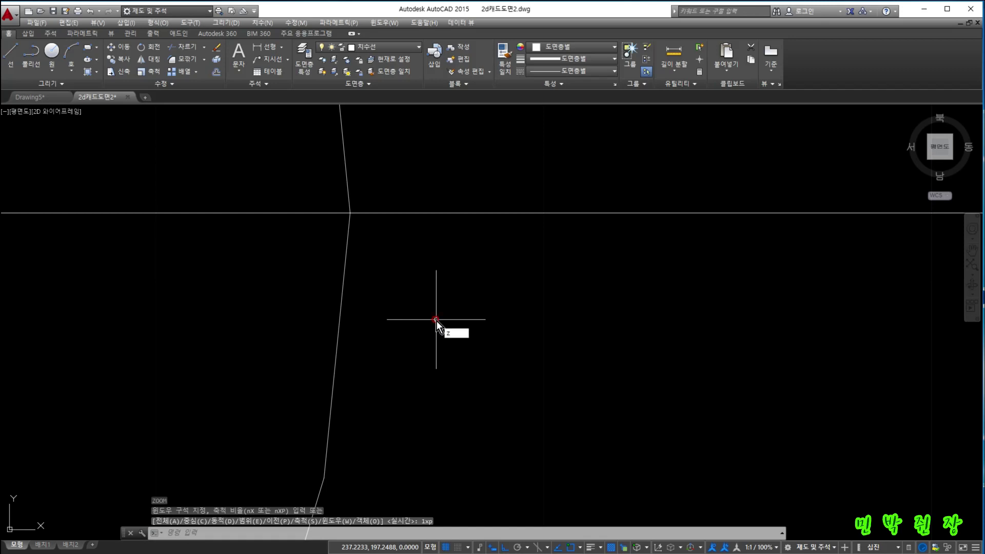
key("Escape")
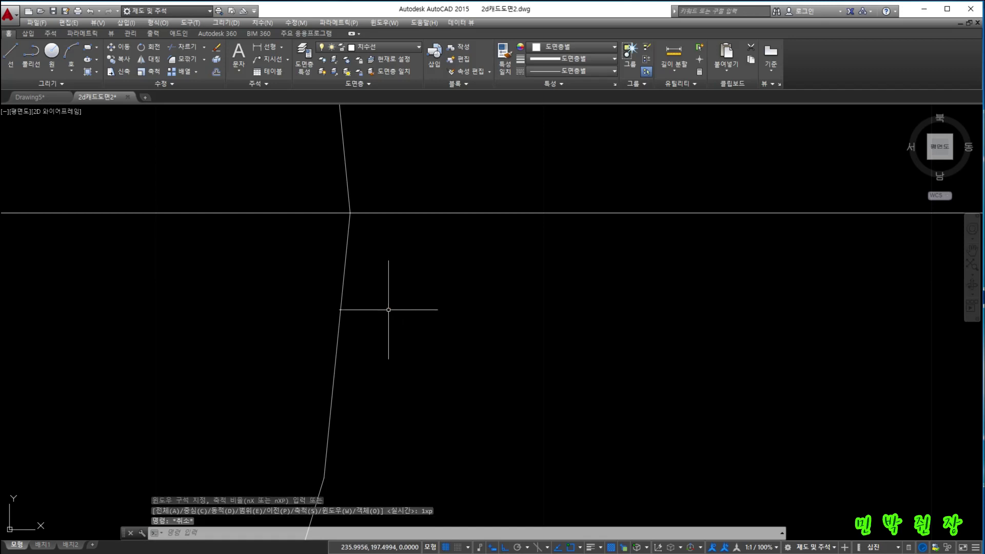
Step: Show the whole flange and apply a factor of 1xp through the Zoom command's Scale option
scroll(388, 309, "down", 8)
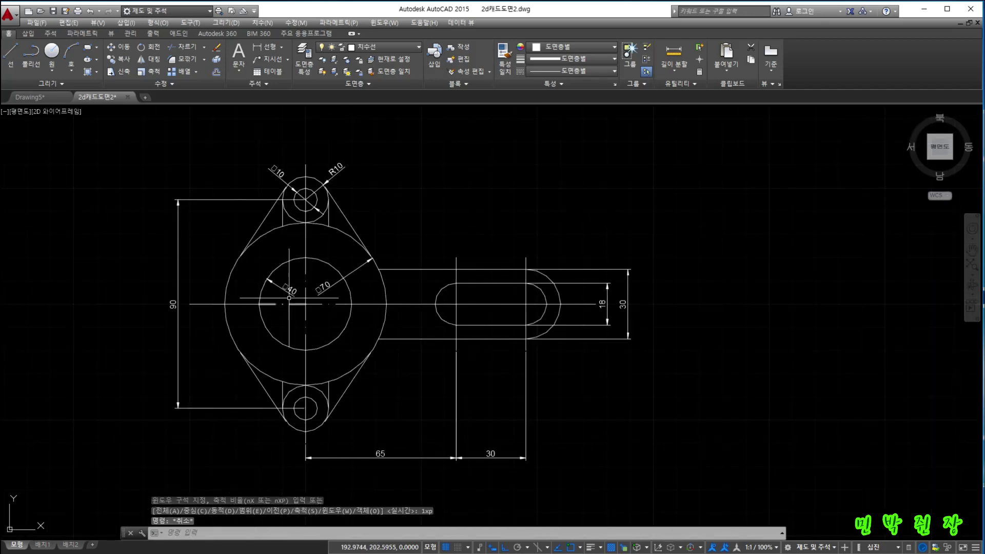
left_click(220, 532)
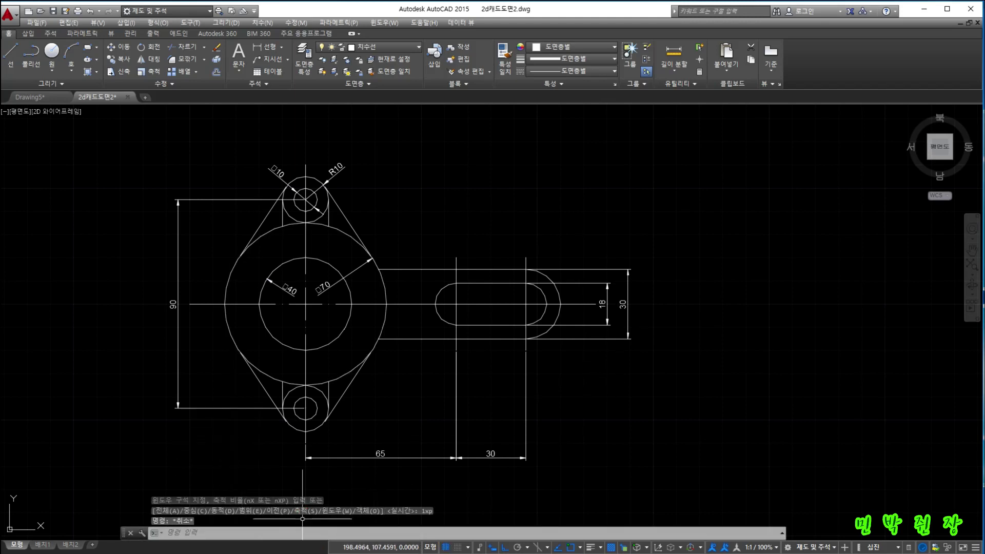
left_click(221, 533)
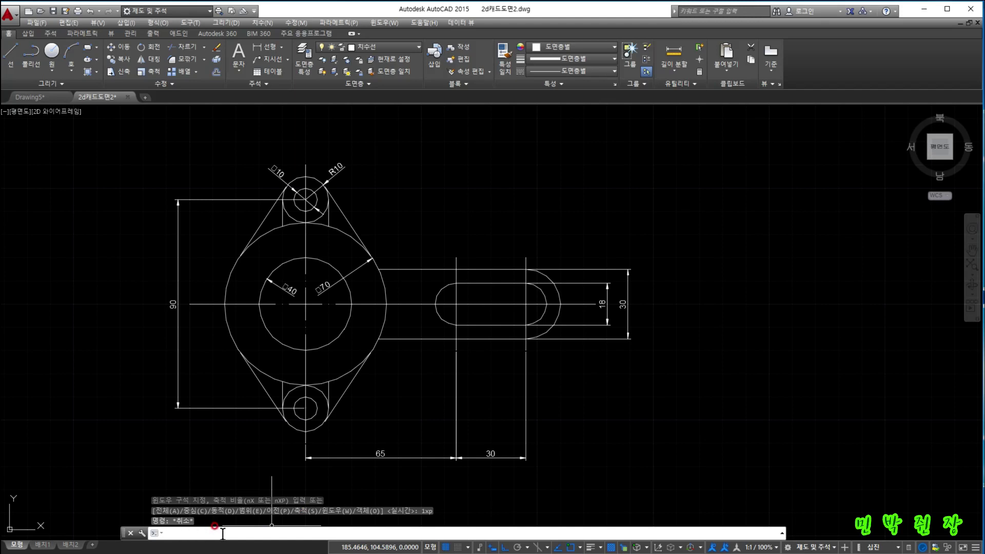
type("ㅋ")
key("Return")
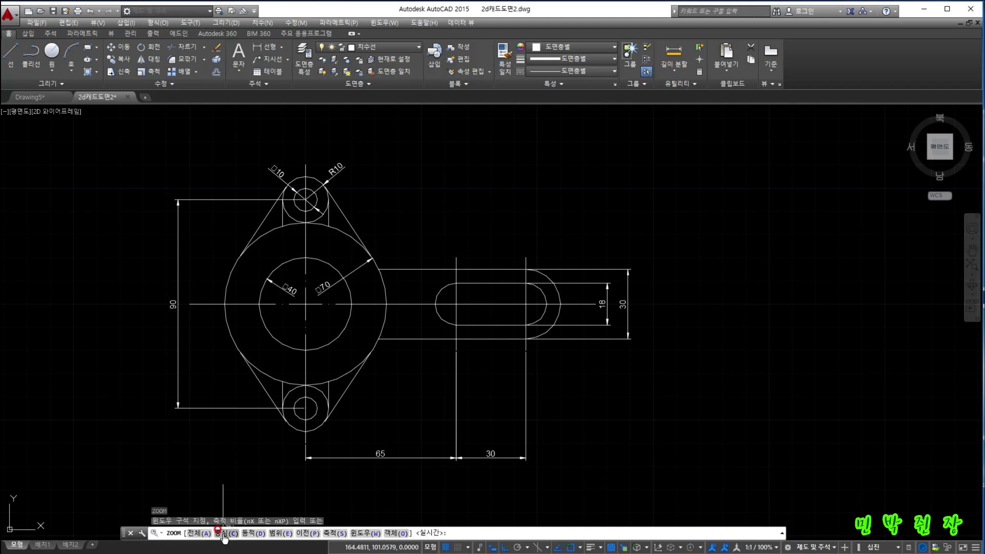
left_click(332, 533)
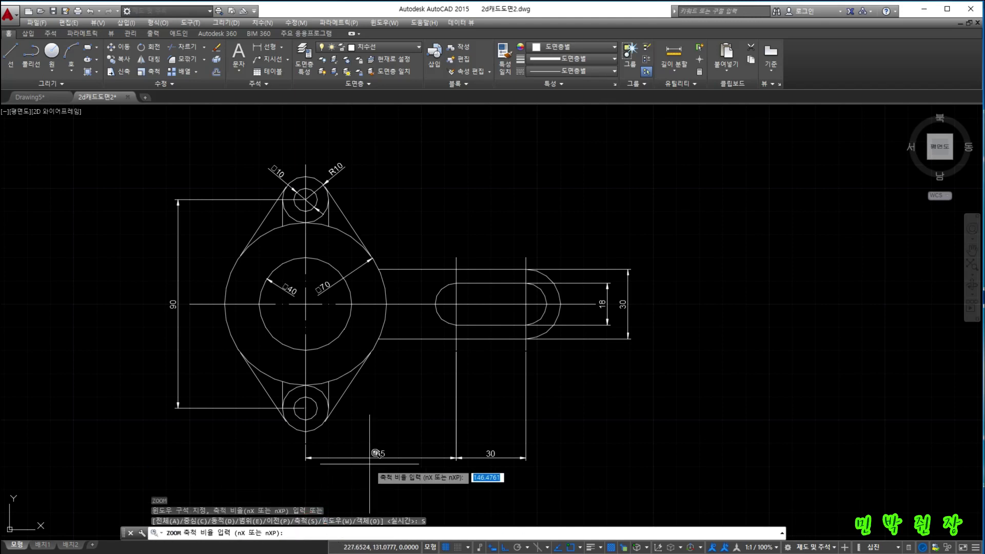
left_click(288, 530)
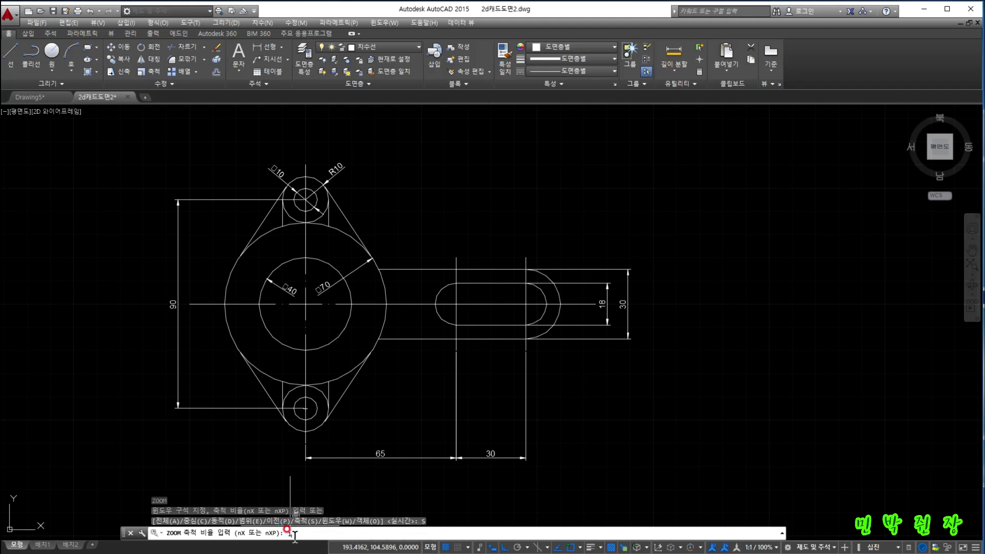
type("1xp")
key("Return")
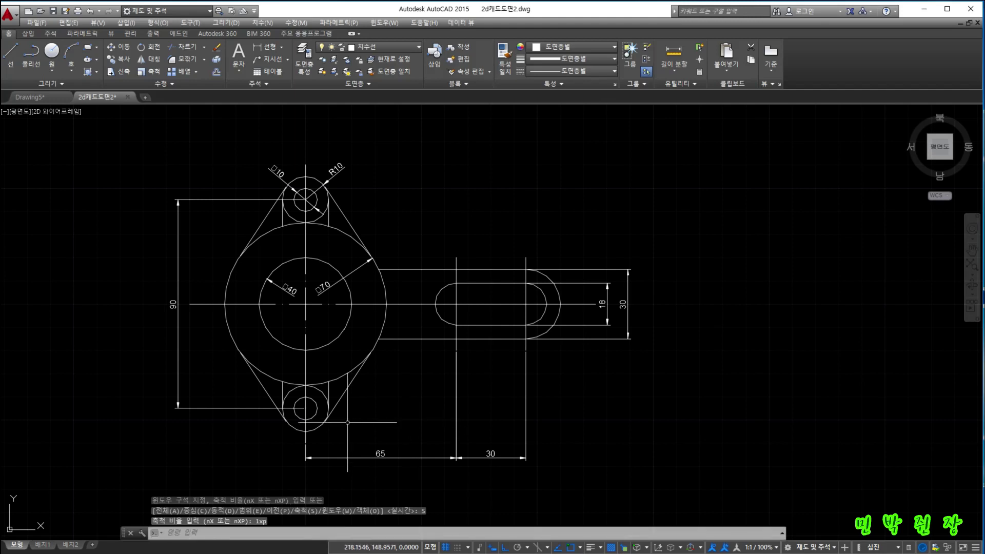
Step: Use the Zoom Scale option with a factor of 5xp, and bring the whole dimensioned flange back into view
type("z")
key("Return")
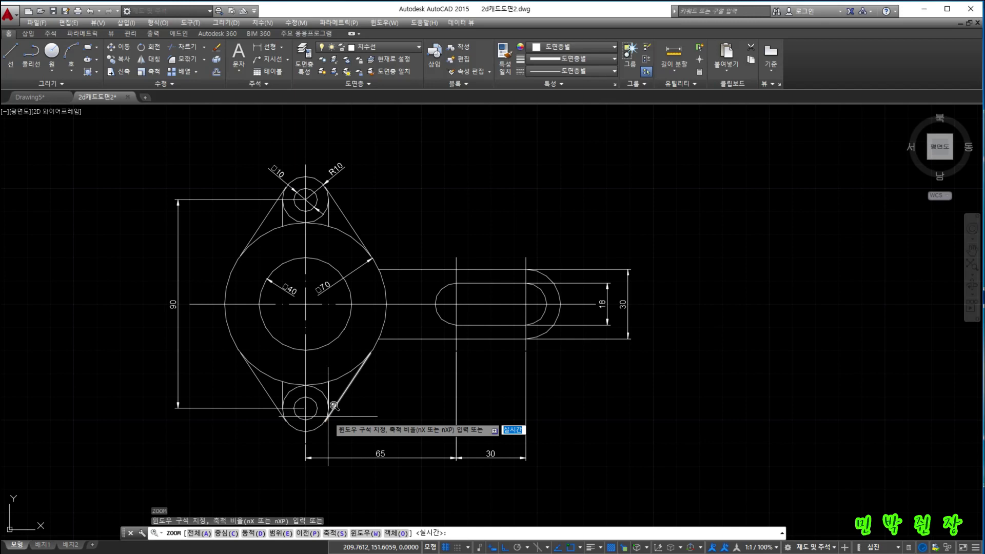
type("s")
key("Return")
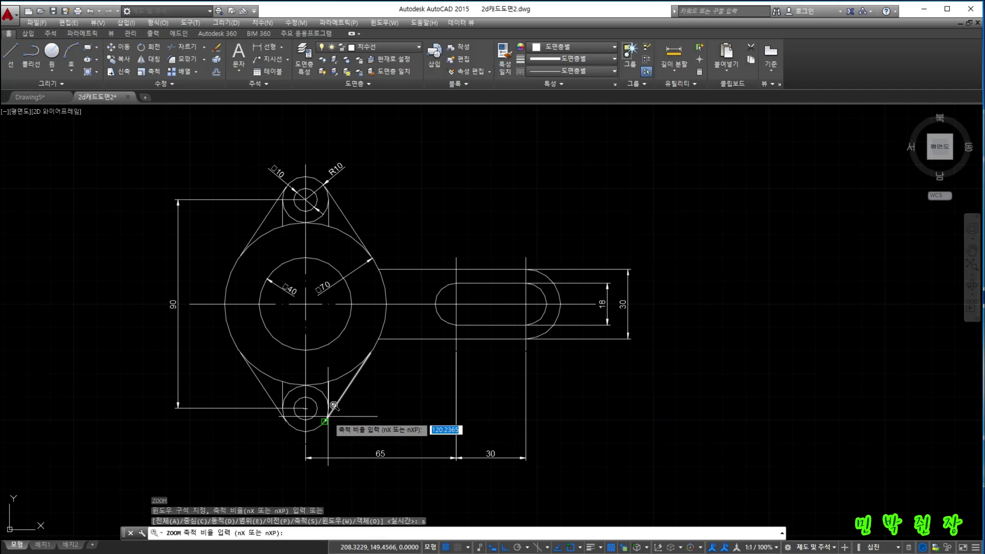
type("2x")
key("Return")
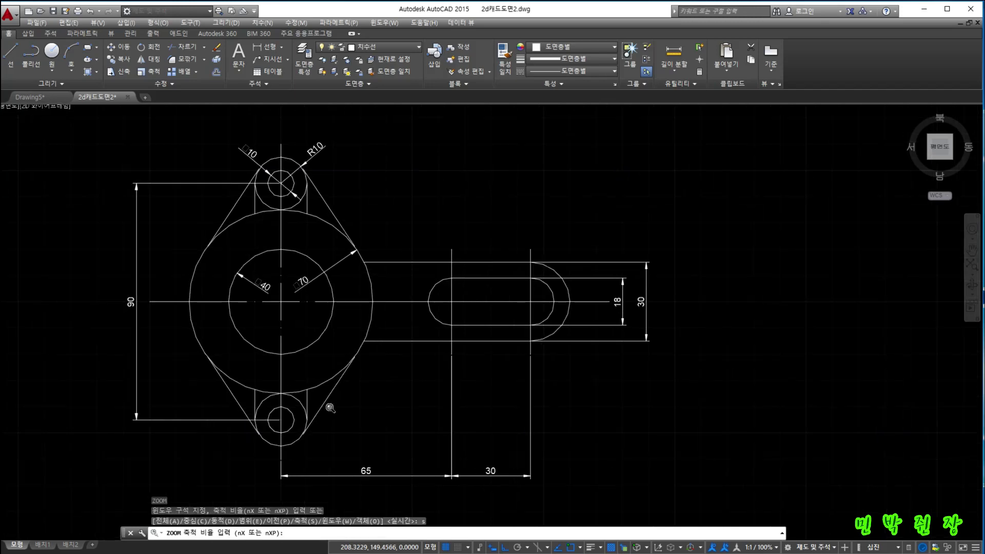
type("5xp")
key("Return")
scroll(308, 408, "down", 6)
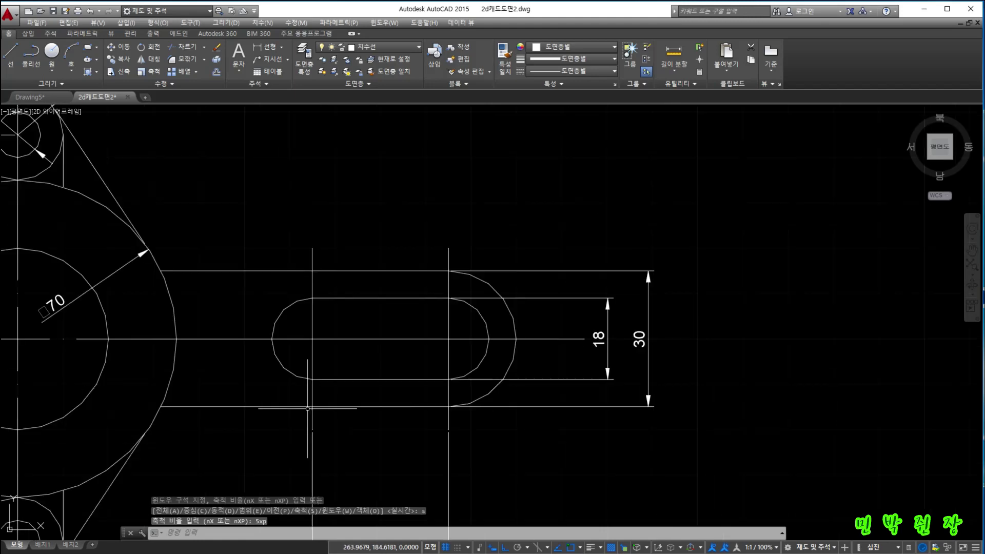
mouse_move(176, 379)
middle_mouse_down()
mouse_move(369, 369)
mouse_move(423, 278)
middle_mouse_up()
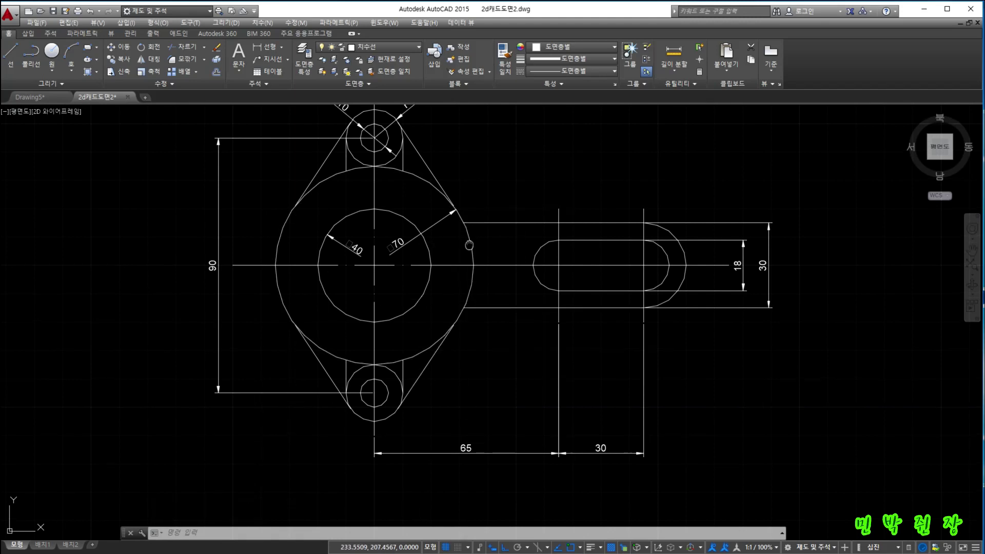
middle_click_drag(470, 243, 469, 284)
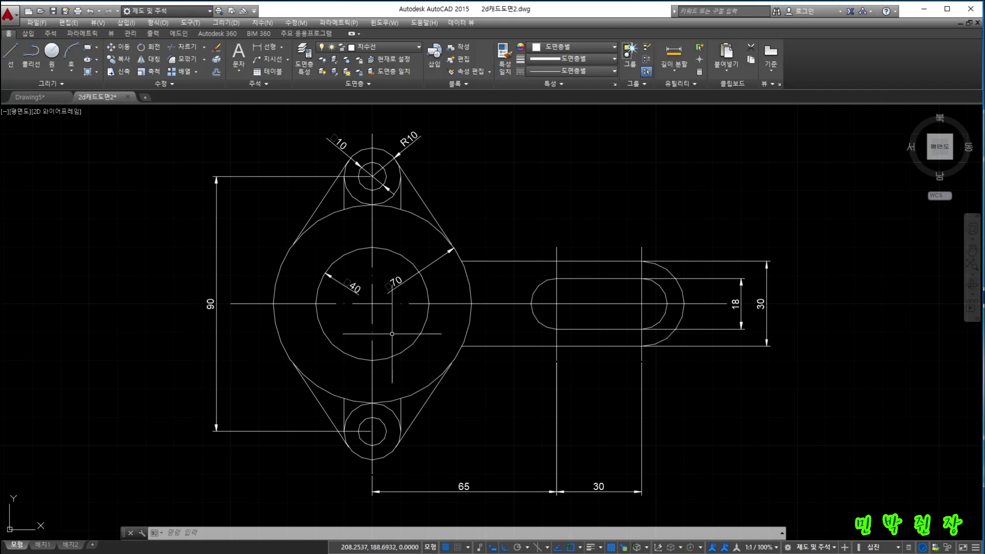
Step: Zoom the flange drawing by a plain scale factor of 1, relative to the drawing limits
left_click(245, 530)
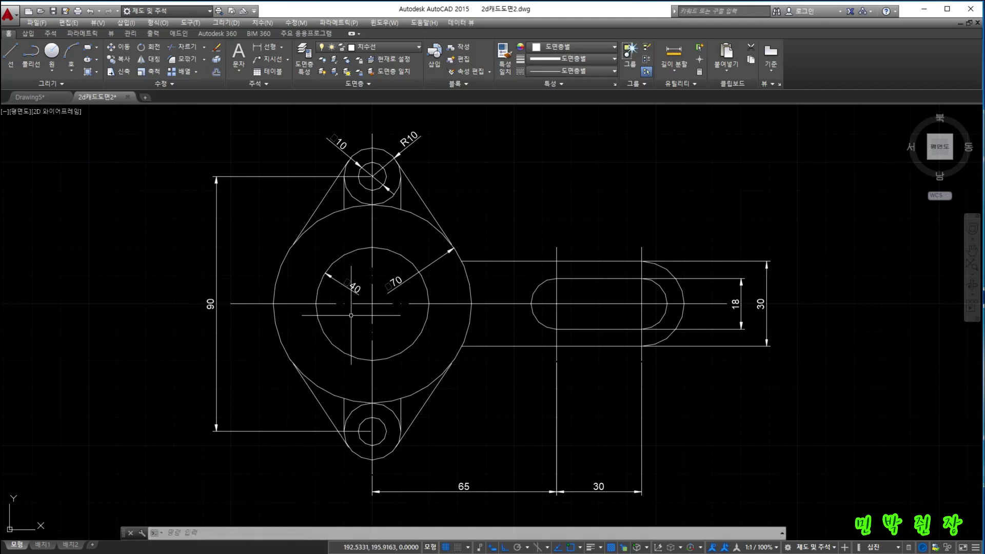
type("z")
key("Return")
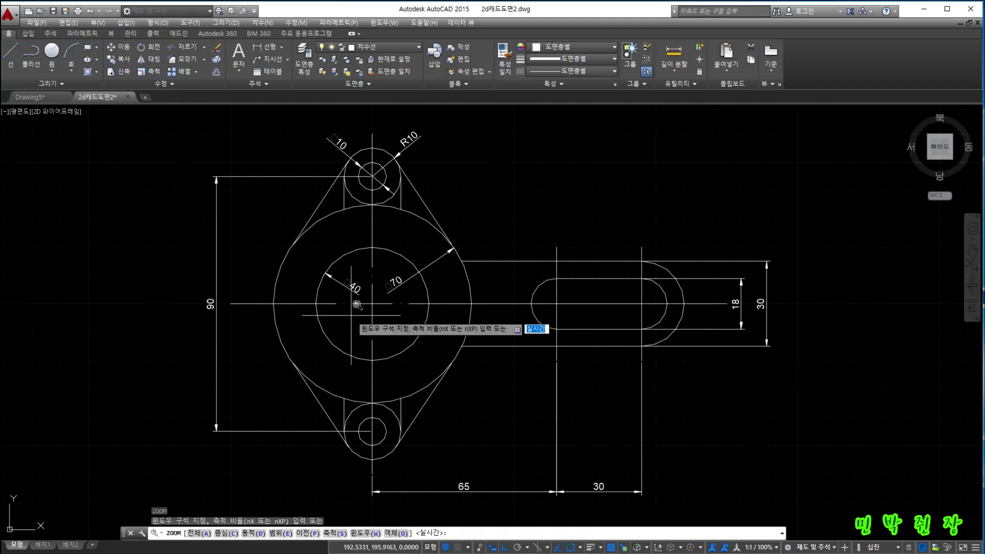
left_click(162, 522)
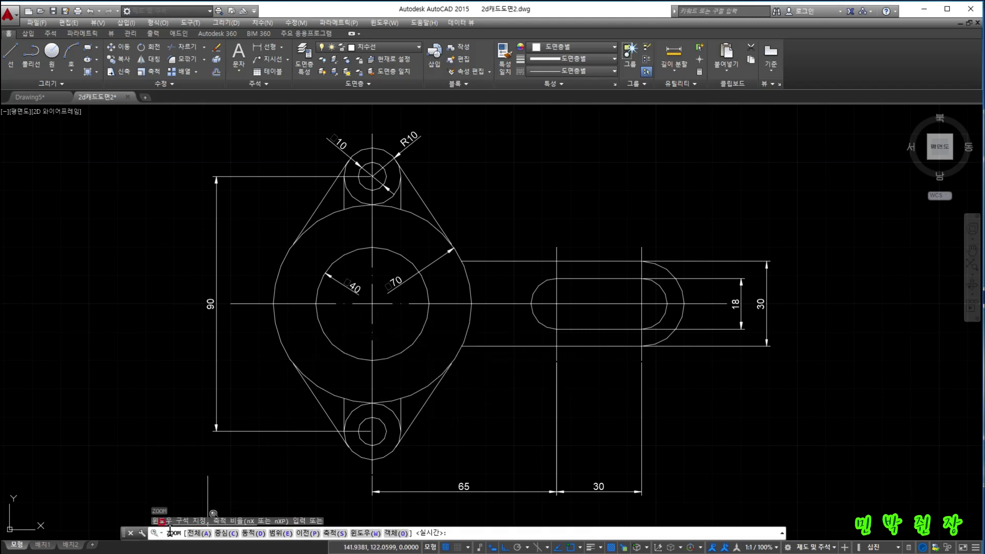
left_click(340, 532)
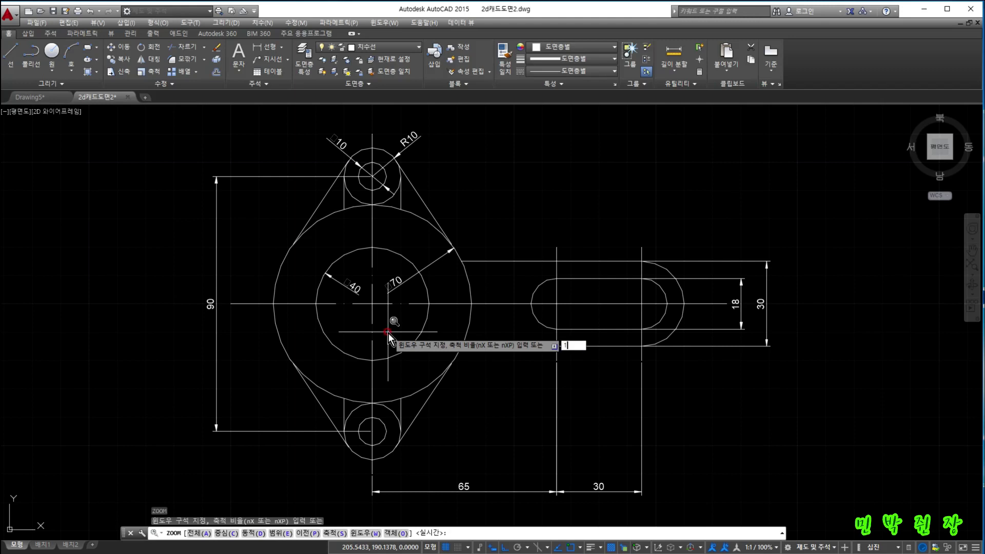
key("Return")
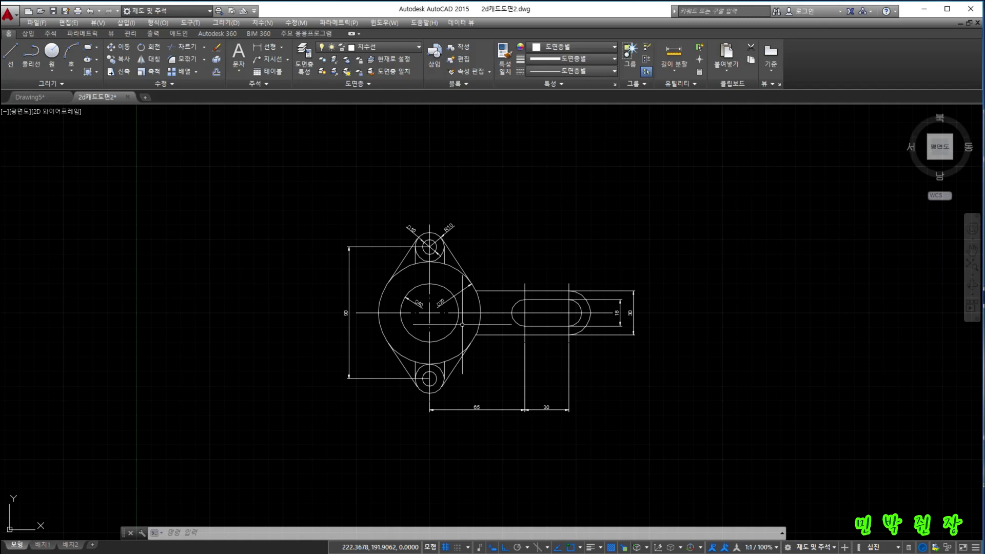
Step: Zoom the flange drawing with plain scale factors of 0.5 and 2 to compare the displayed sizes
key("Return")
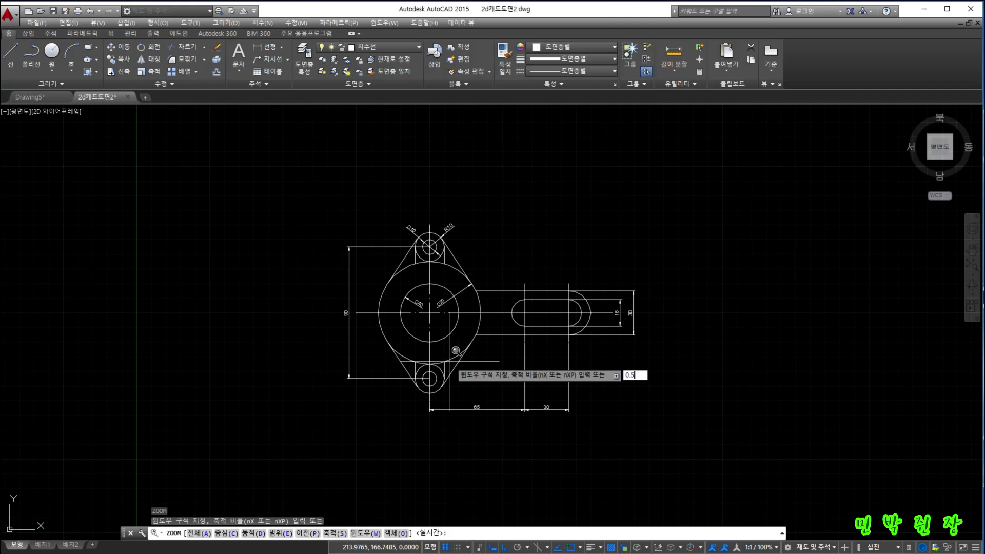
key("Return")
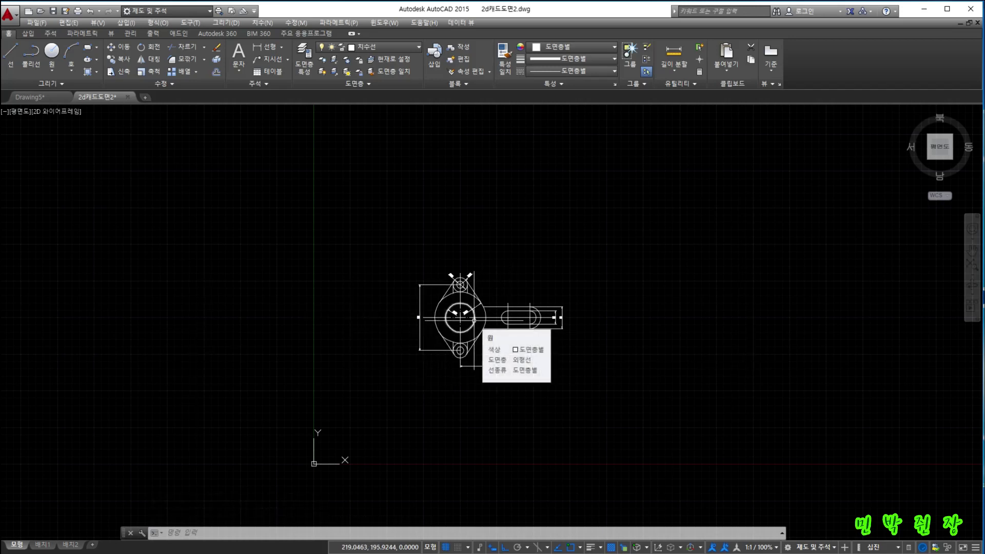
type("z")
key("Return")
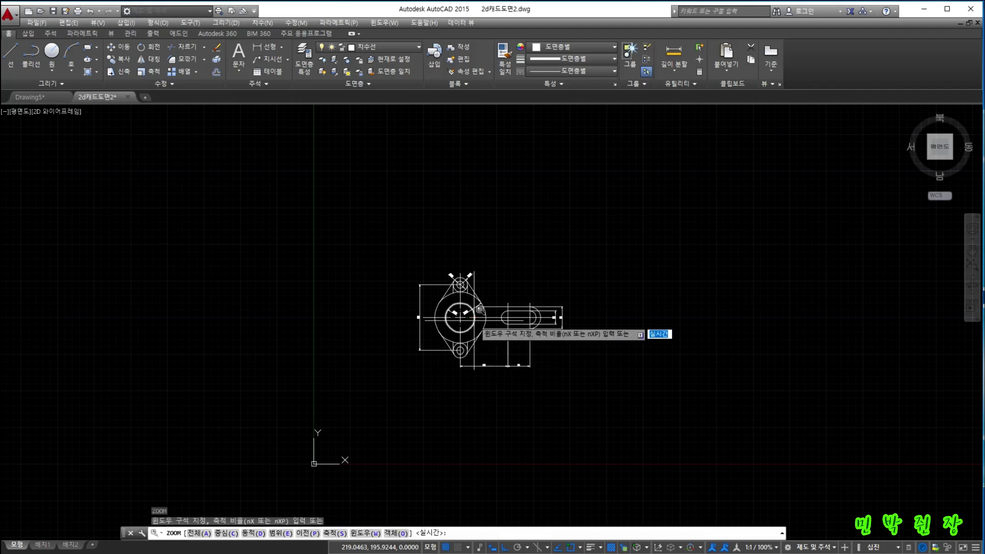
type("2")
key("Return")
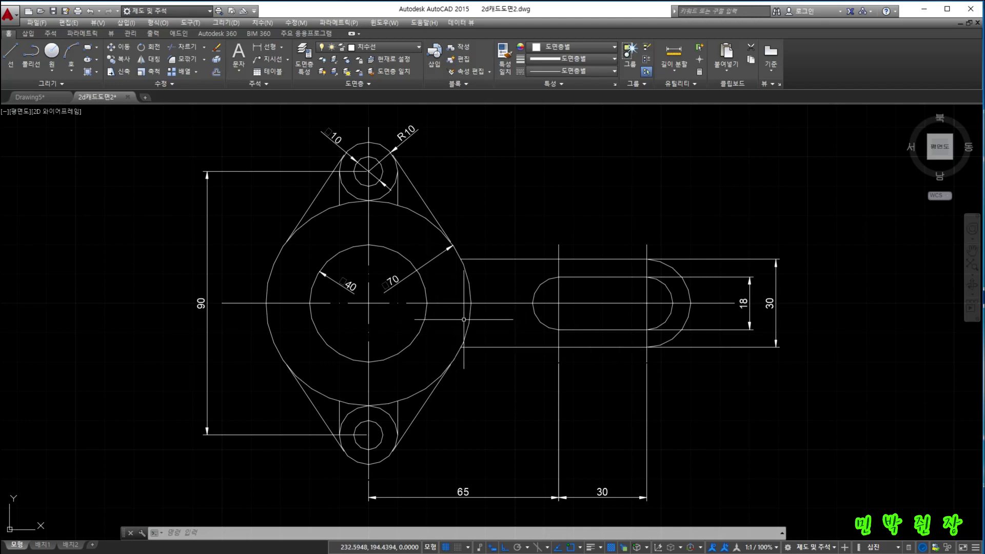
Step: Reapply the plain zoom scale factor of 2, and run Zoom again to double the flange's displayed size
key("Return")
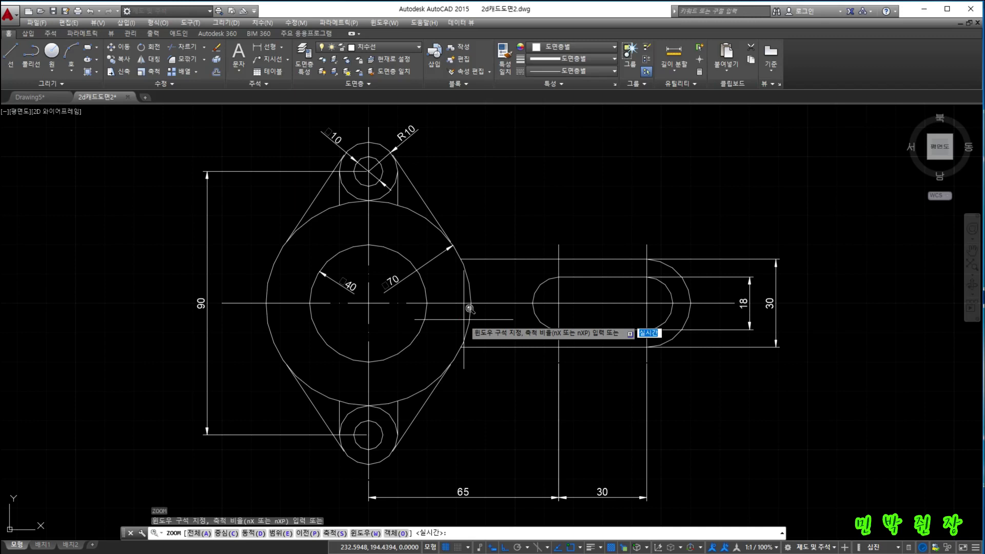
key("Return")
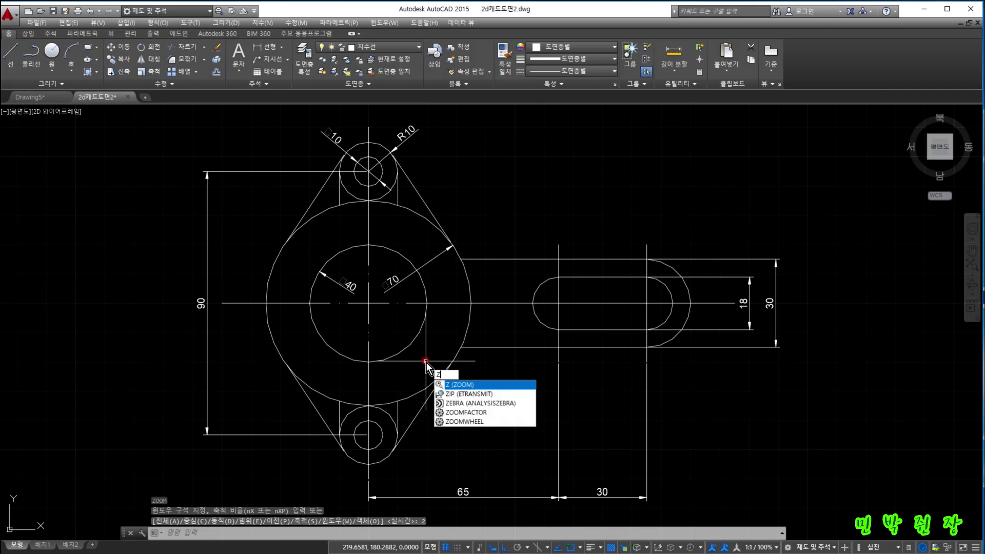
key("Return")
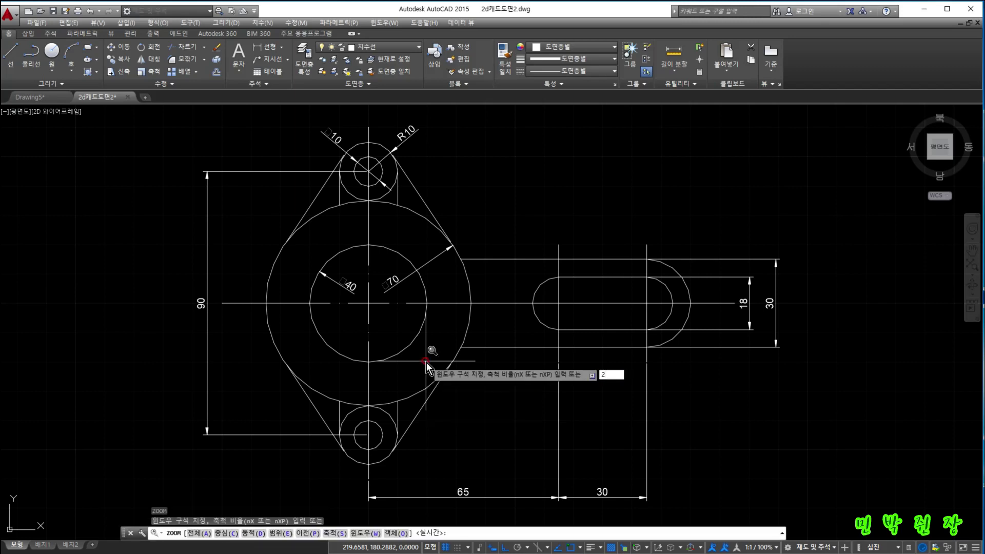
key("Return")
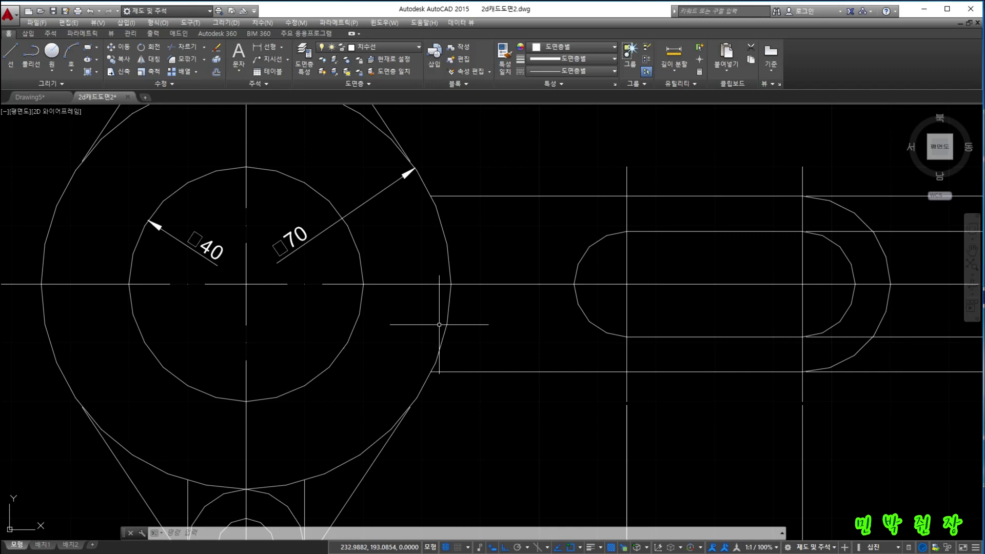
Step: Zoom the flange drawing with a plain scale factor of 1, followed by a plain factor of 0.5
type("z")
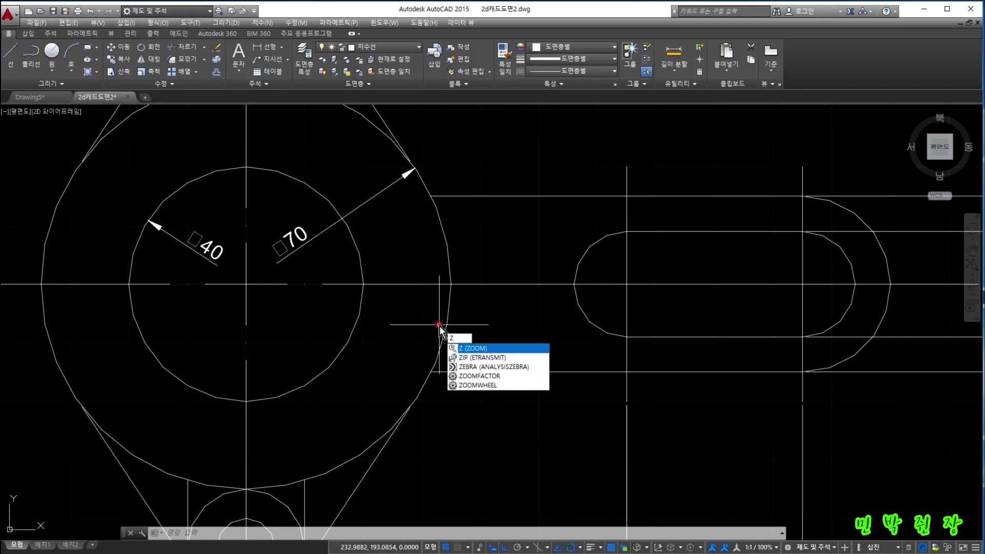
key("Return")
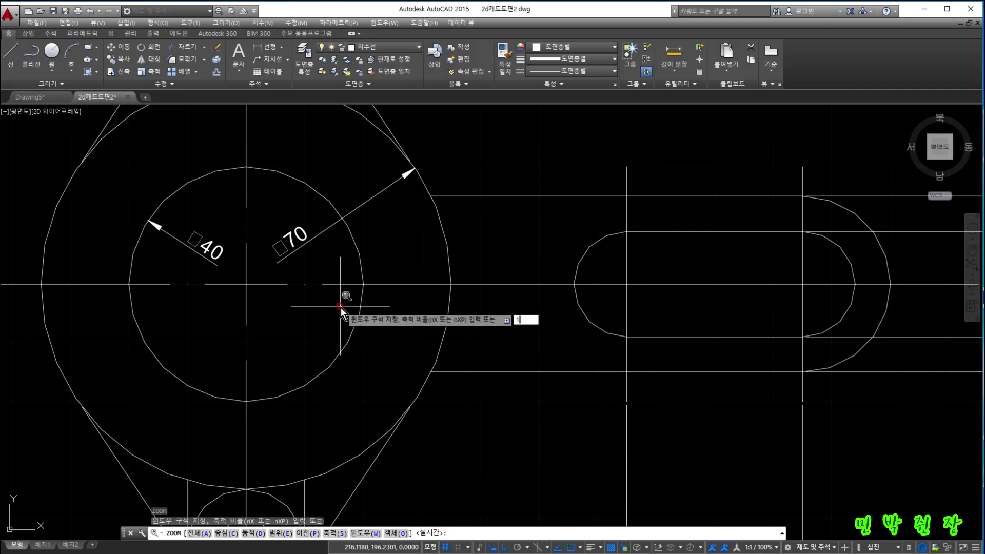
key("Return")
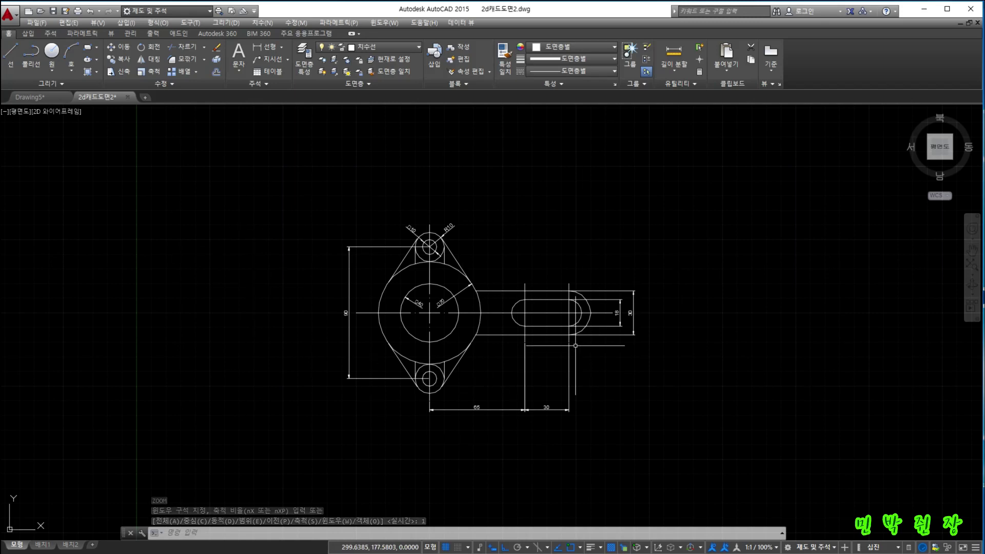
type("z")
key("Return")
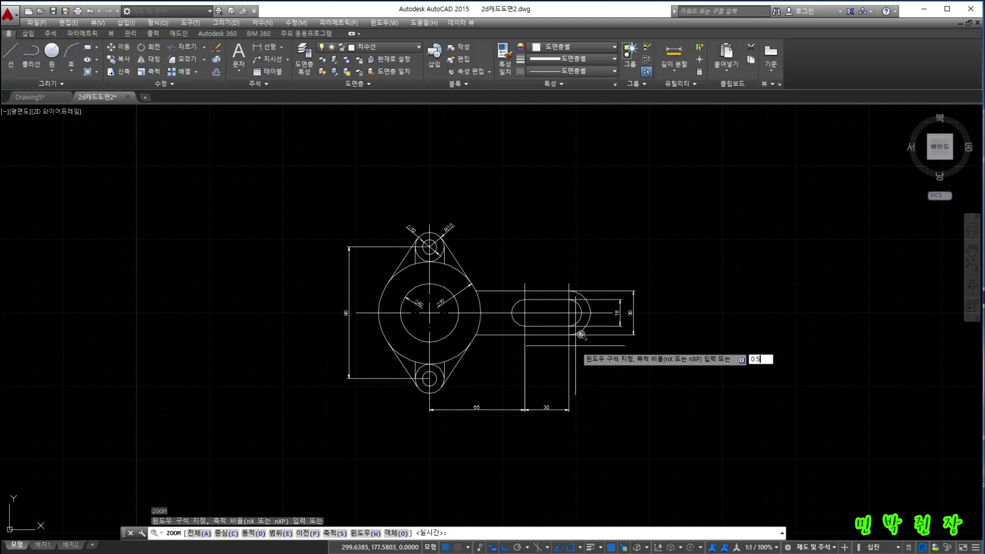
key("Return")
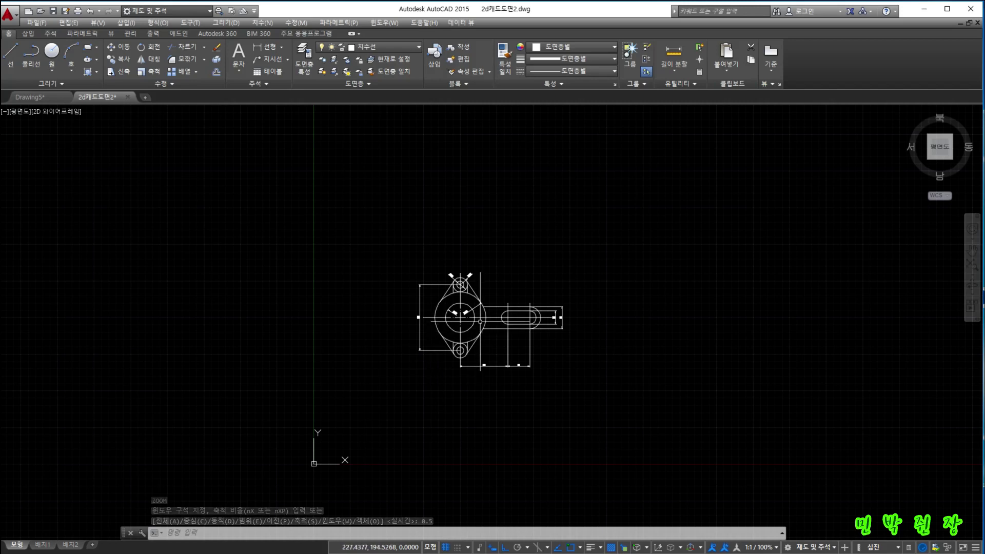
Step: Halve the current view with a relative zoom scale factor of 0.5x
type("z")
key("Return")
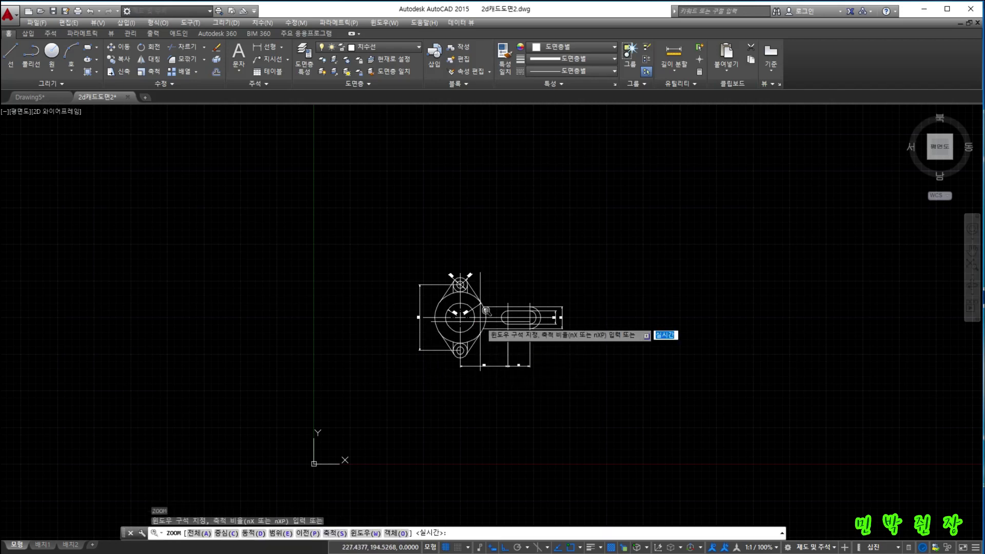
type("0.5x")
key("Return")
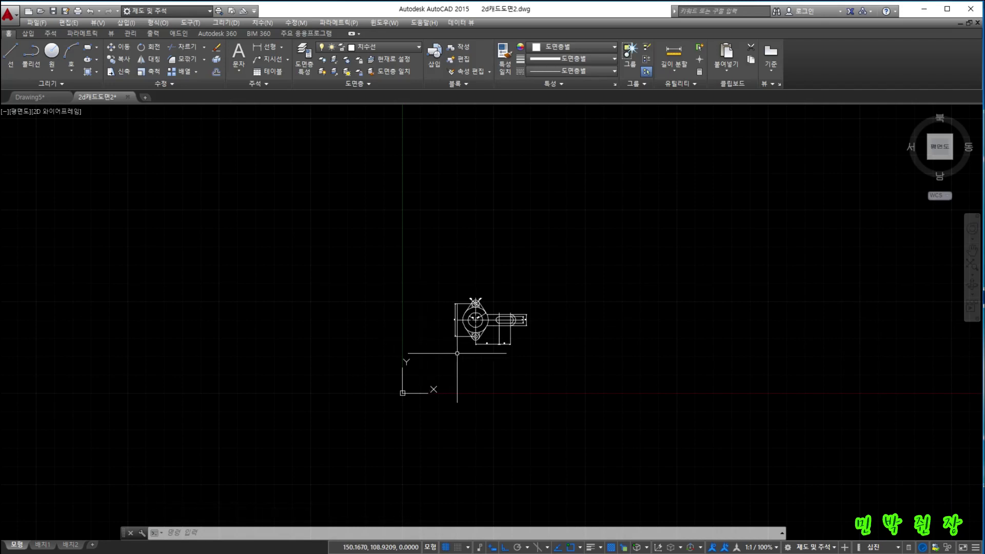
Step: Use Zoom Center with a point between the flange body and the slotted arm and a view height of 100
type("z")
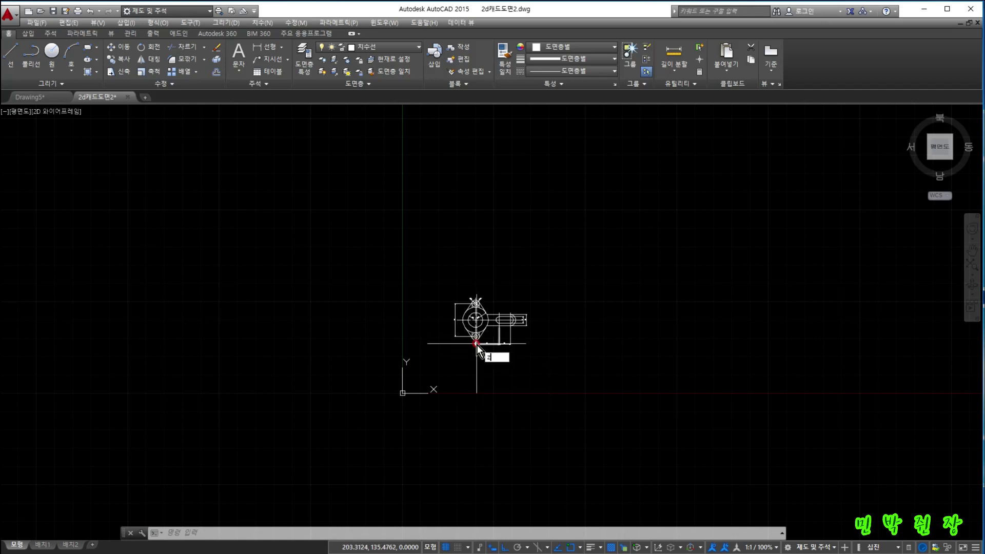
key("Return")
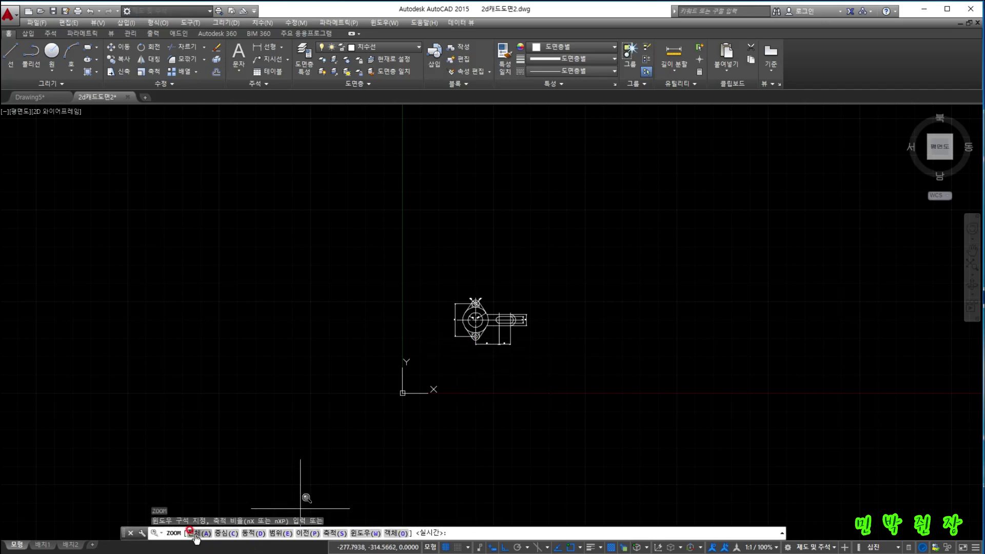
left_click(227, 534)
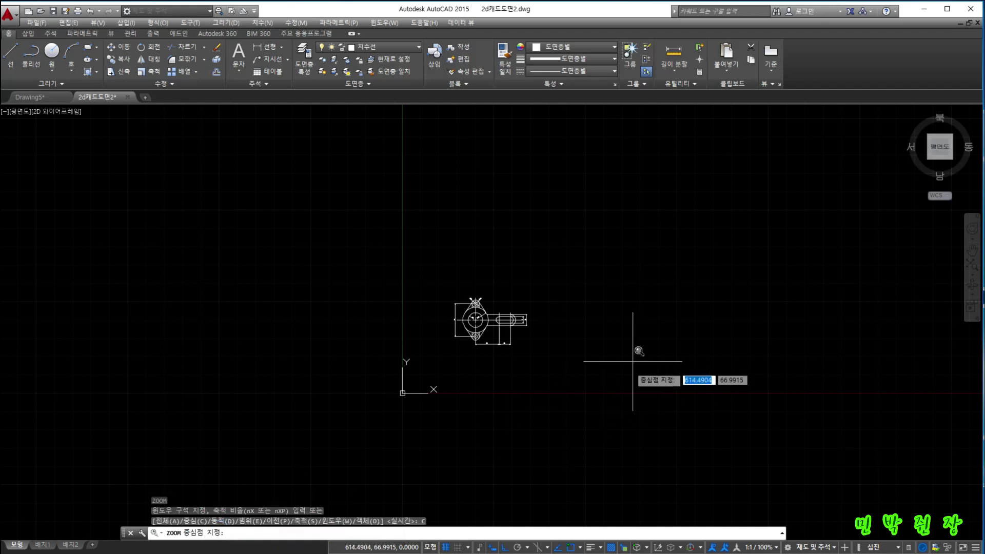
left_click(488, 321)
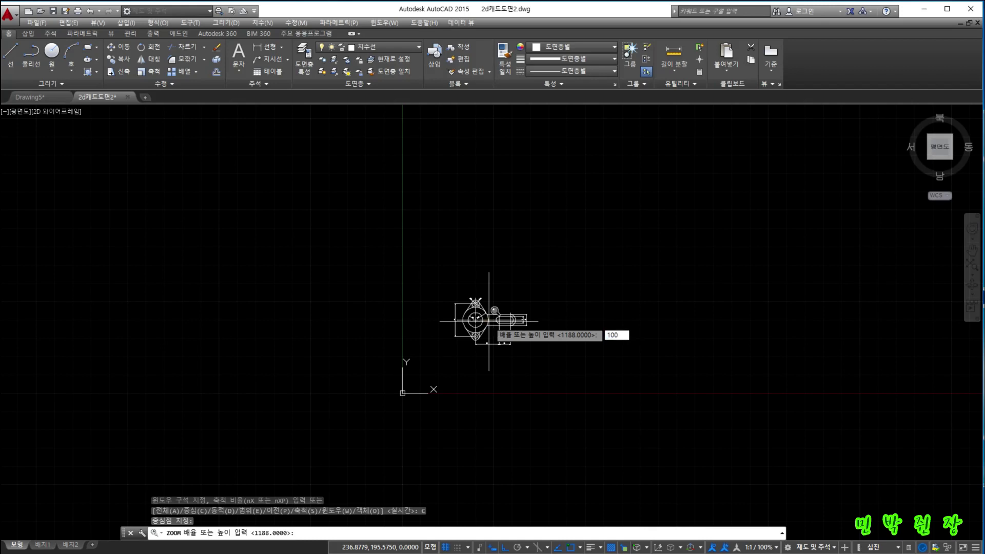
key("Return")
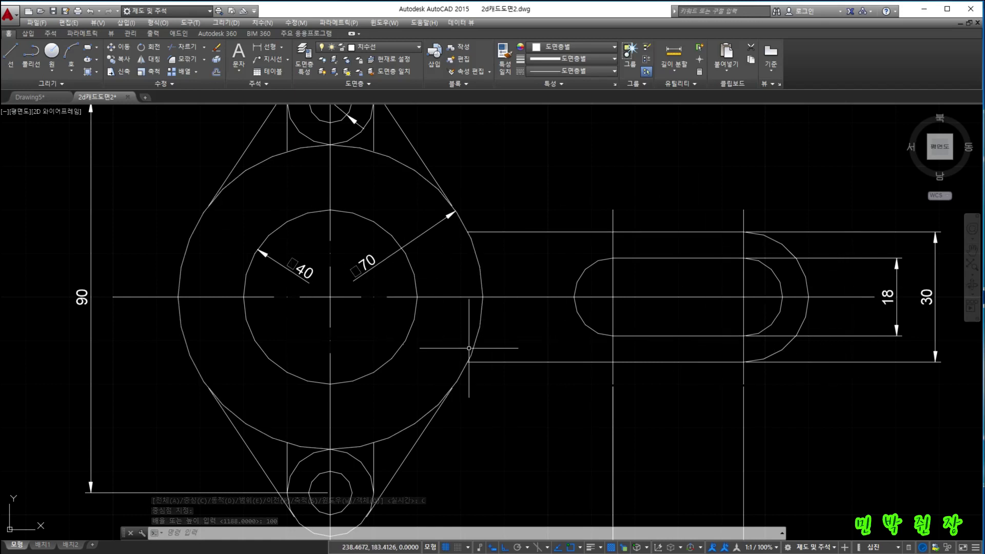
Step: Use Zoom Center to recentre the view on the centre of the 40 mm circle
type("z")
key("Return")
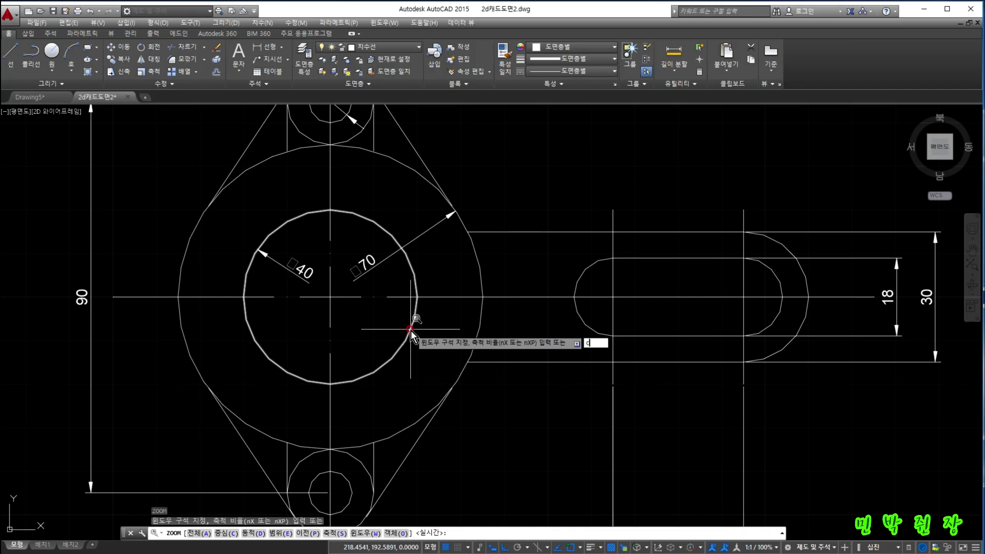
type("c")
key("Return")
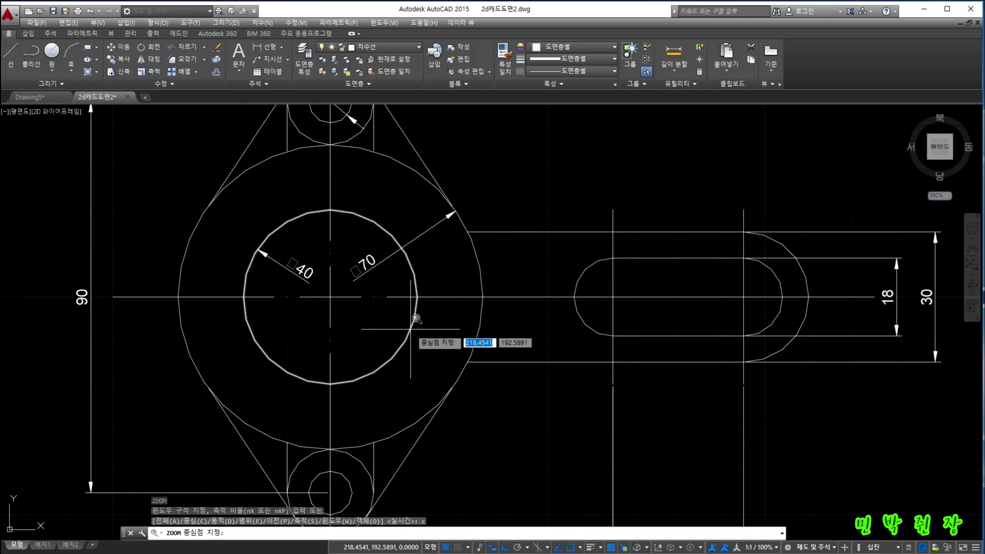
left_click(337, 296)
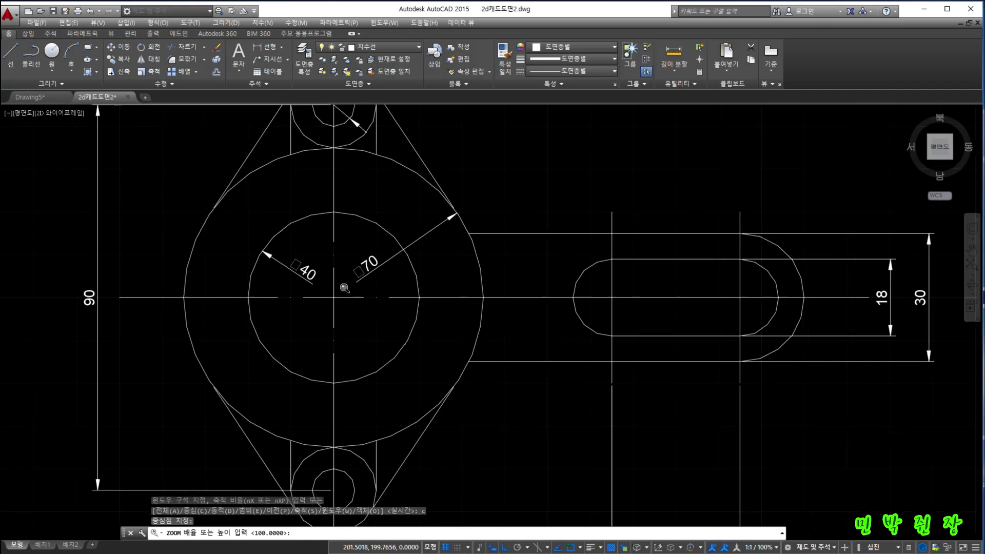
key("Return")
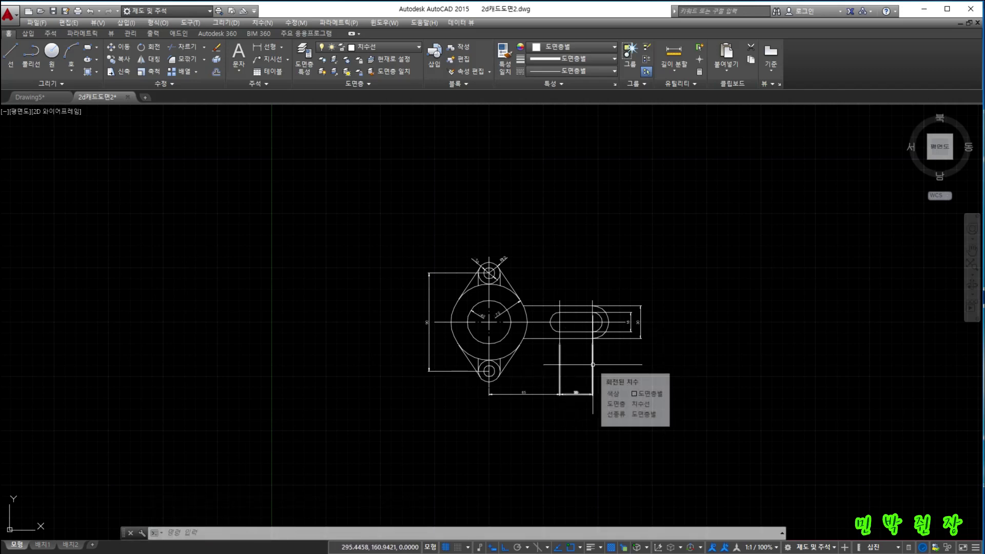
Step: Use Zoom Dynamic to size a small view box, place it around the flange's upper lug and zoom to it
type("c")
key("BackSpace")
type("z")
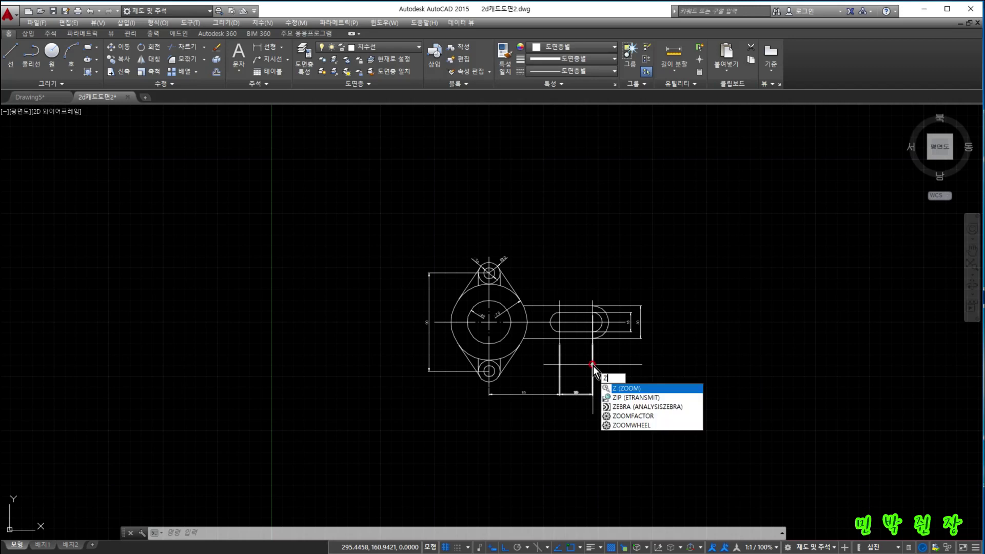
key("Return")
left_click(248, 532)
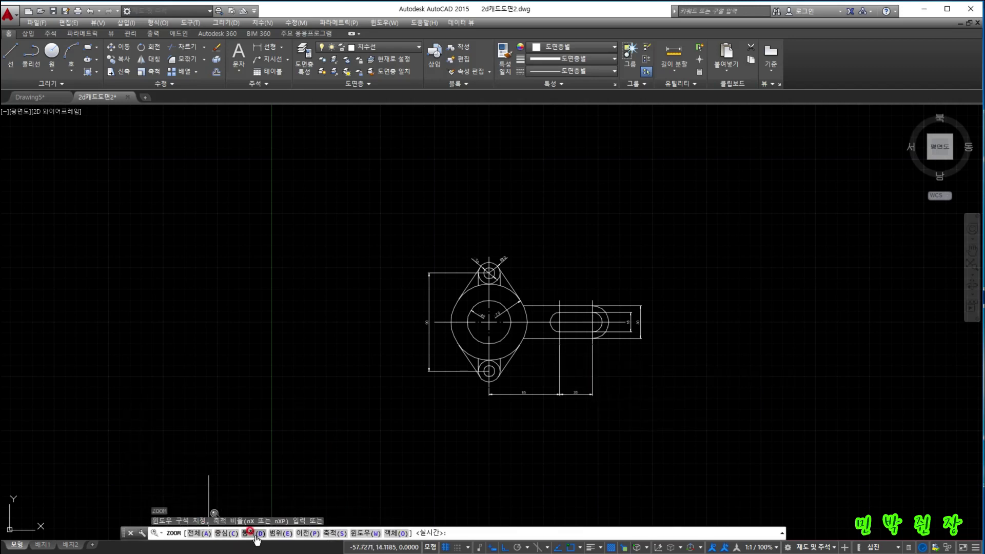
left_click(255, 534)
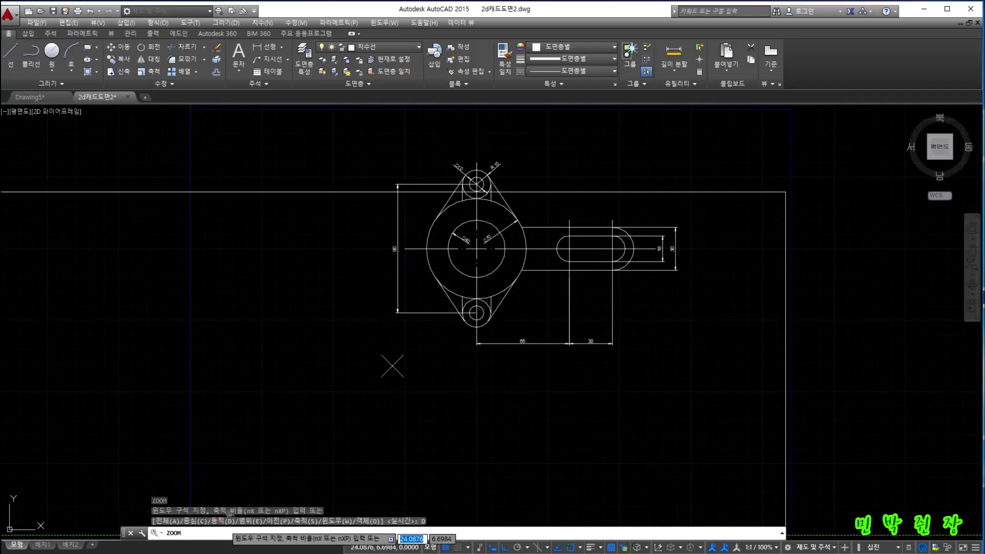
left_click(275, 521)
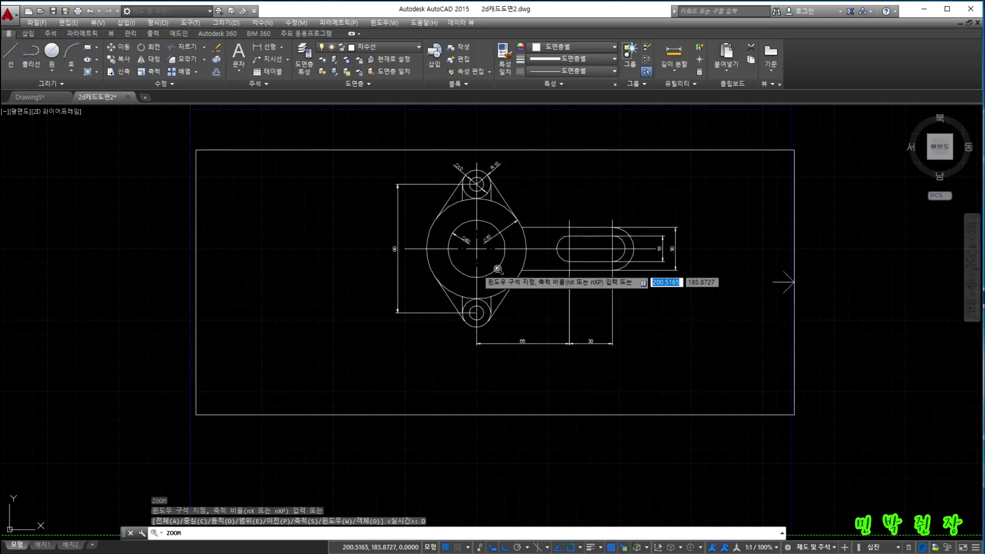
left_click(266, 154)
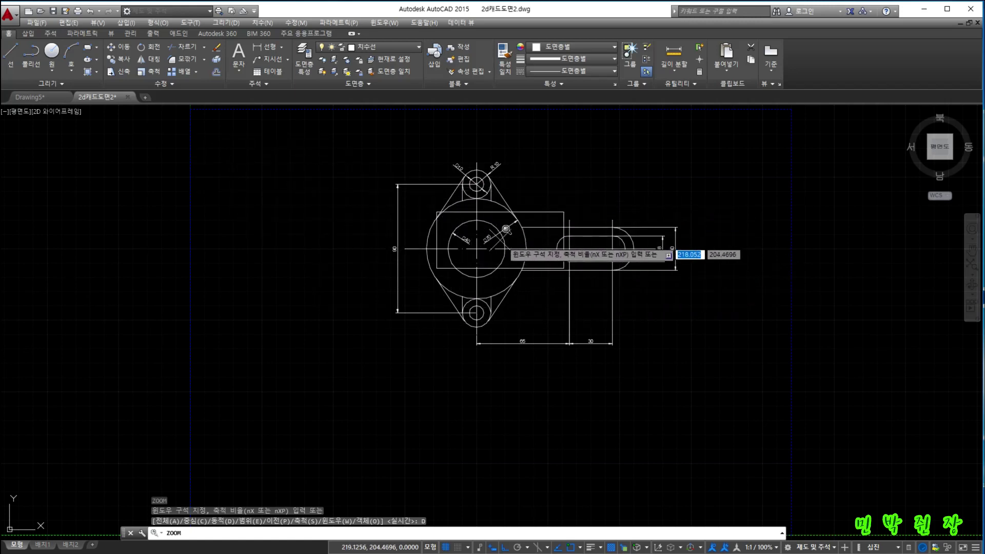
left_click(479, 172)
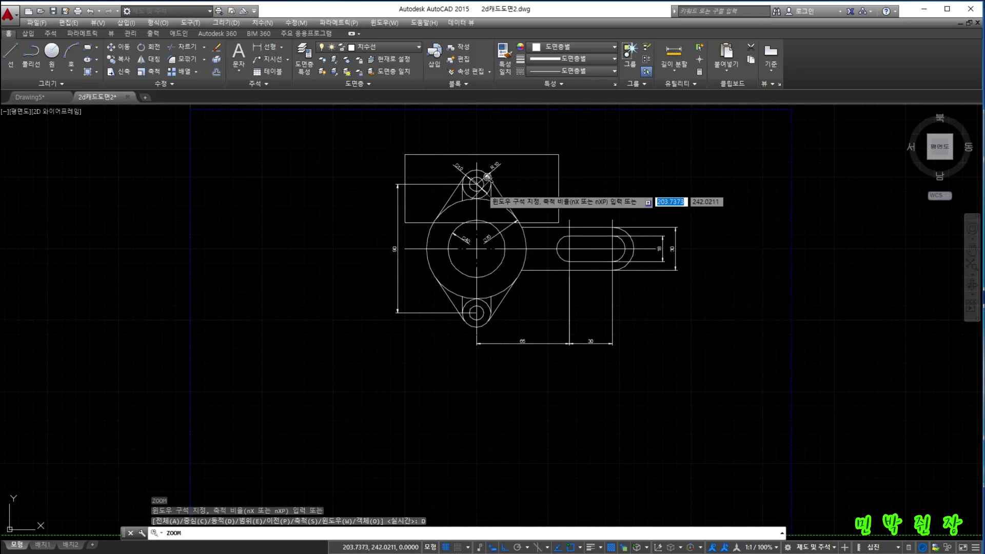
key("Return")
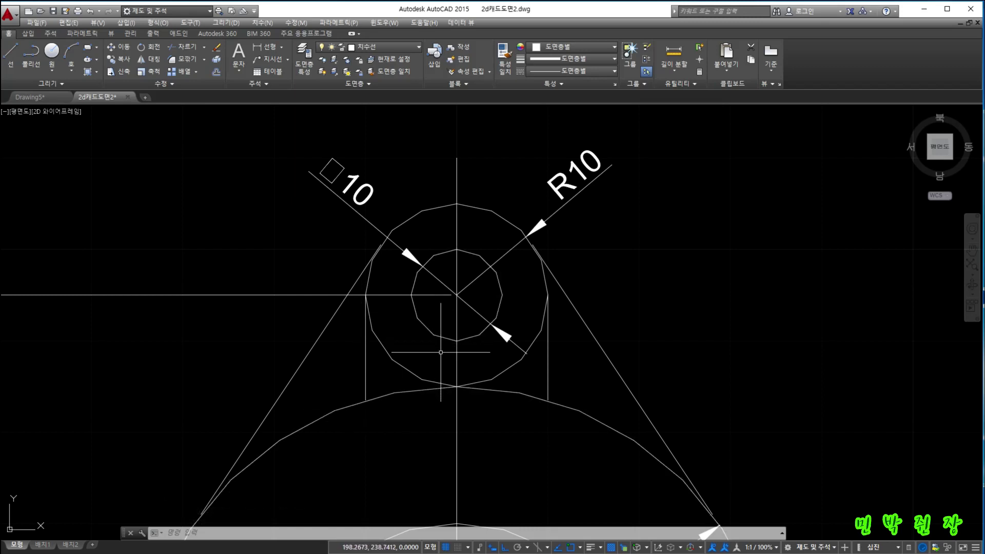
Step: Zoom to the drawing extents with the Zoom command's Extents option
mouse_move(413, 392)
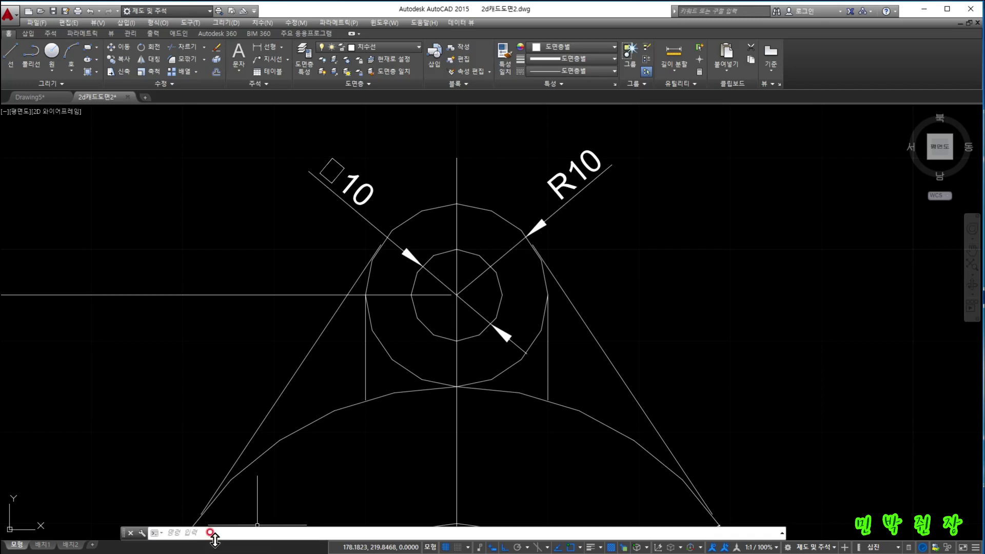
key("Return")
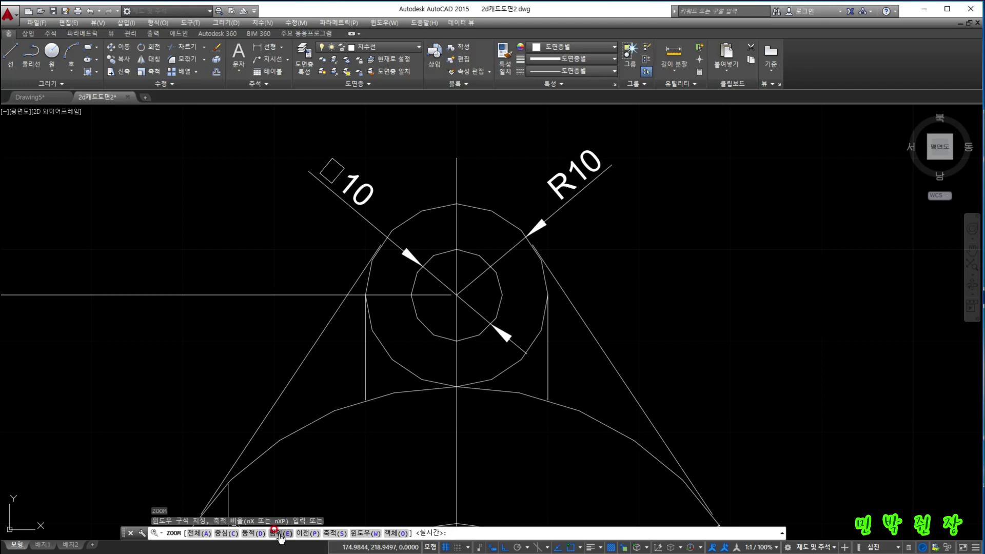
left_click(279, 534)
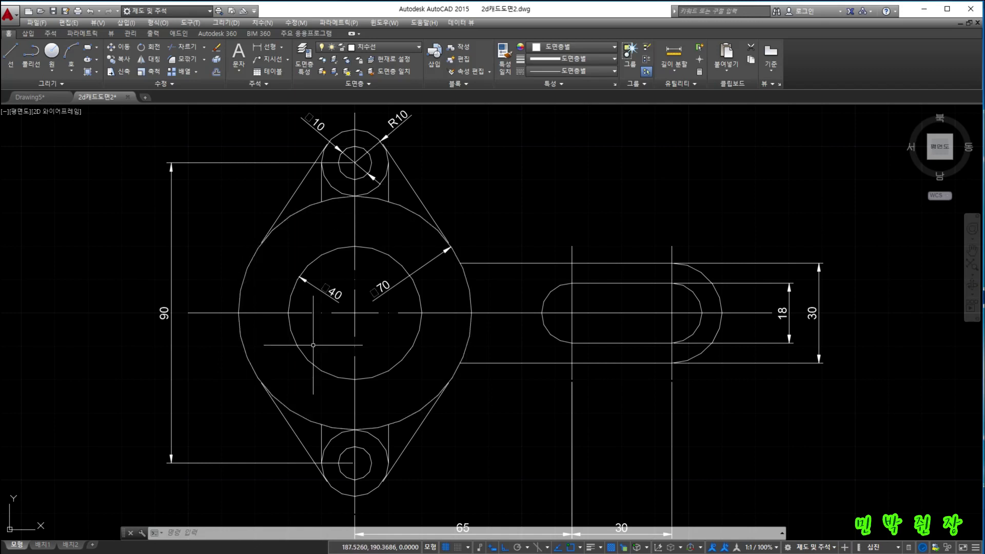
Step: Show the full drawing limits with the Zoom command's All option
key("Return")
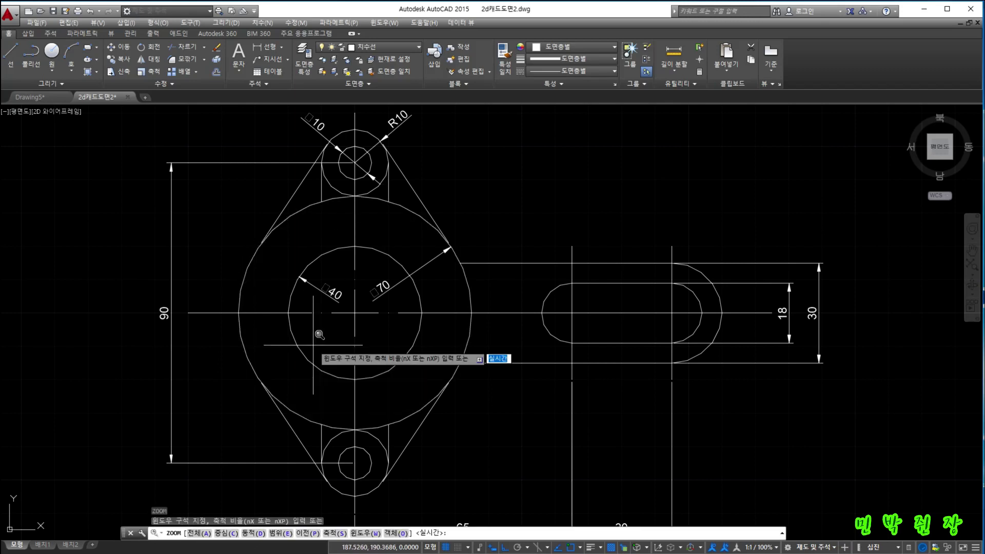
type("a")
key("Return")
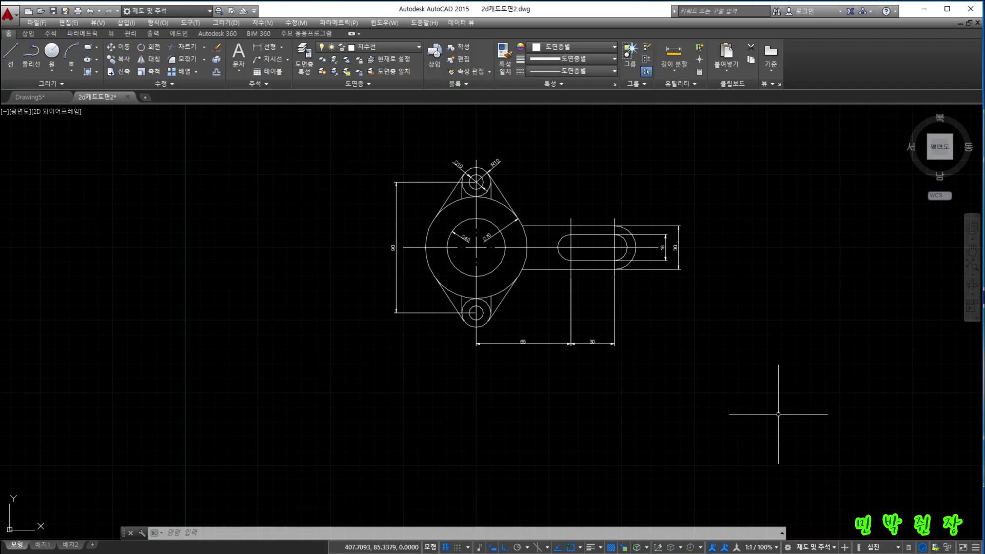
Step: Return to the Zoom Extents view for comparison with All, and zoom out until the flange appears small
key("Return")
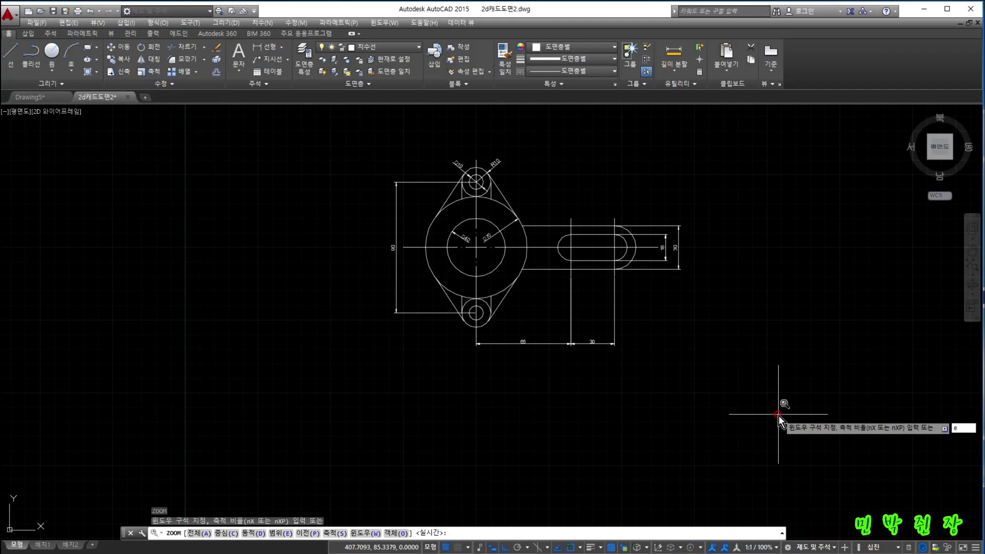
type("e")
key("Return")
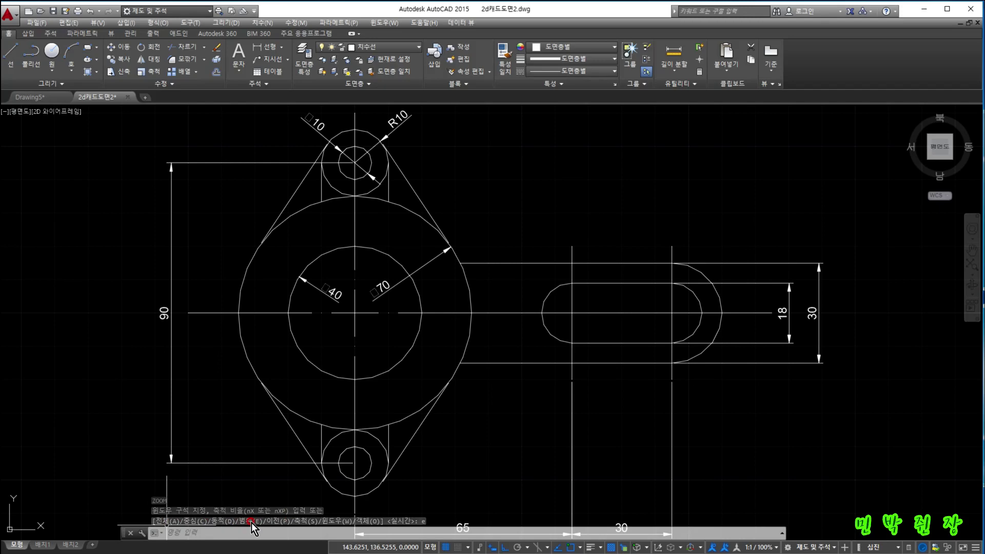
scroll(460, 410, "down", 4)
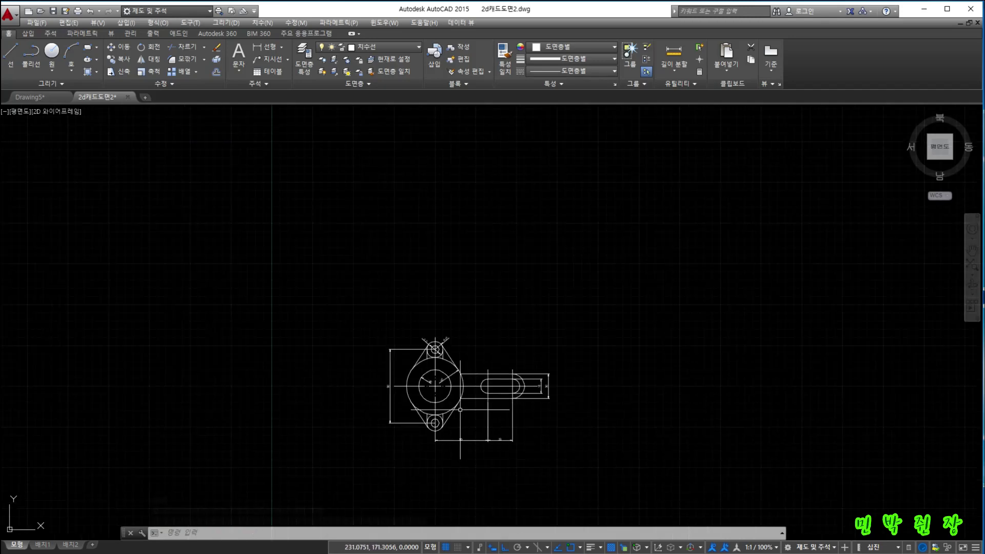
Step: Zoom in and pan until the flange is out of view, and bring back the full drawing with the Zoom command's All option
scroll(460, 411, "up", 2)
scroll(459, 410, "down", 2)
scroll(459, 411, "up", 8)
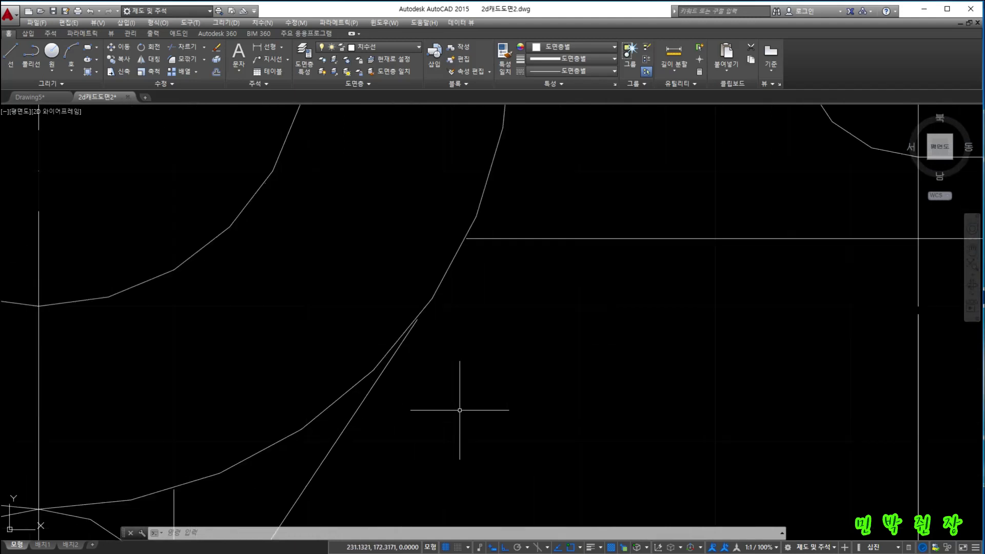
middle_click_drag(459, 410, 877, 116)
mouse_move(264, 408)
middle_mouse_down()
mouse_move(677, 148)
mouse_move(862, 6)
middle_mouse_up()
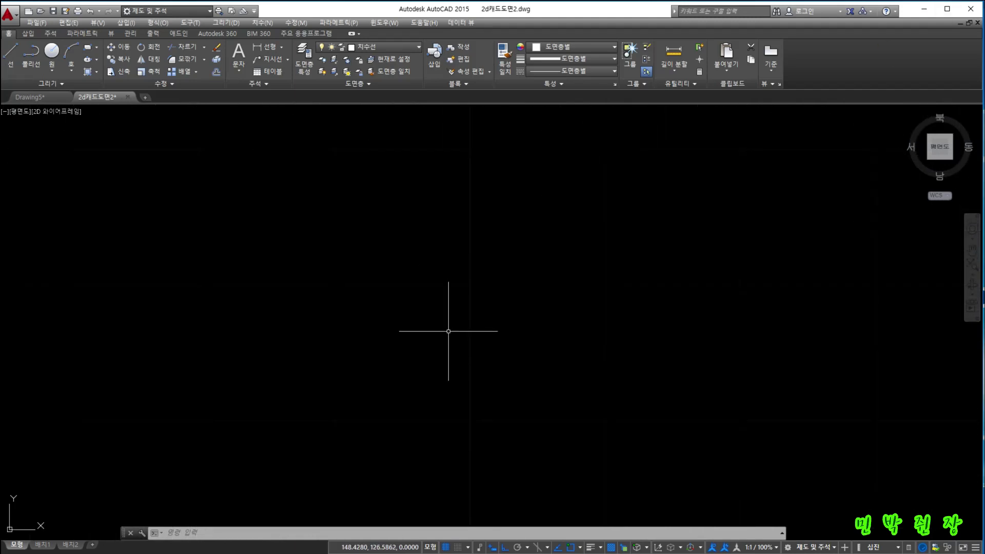
middle_click_drag(175, 423, 693, 187)
middle_click_drag(422, 358, 771, 122)
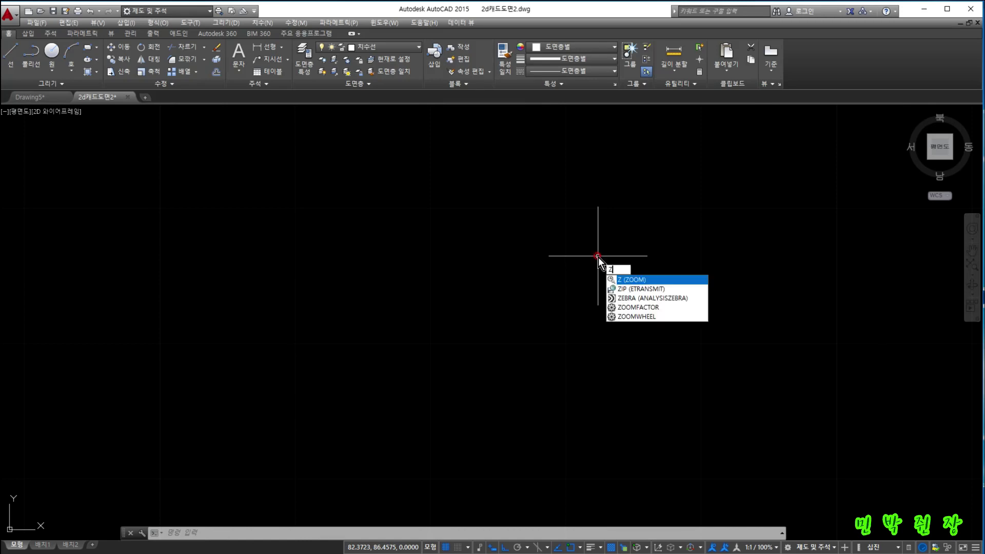
key("Return")
type("a")
key("Return")
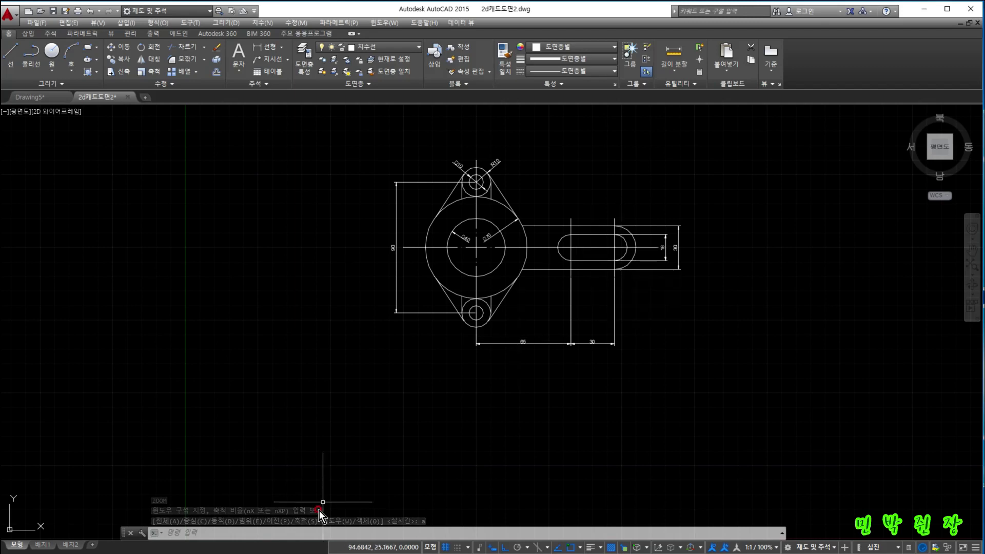
Step: Pan the flange out of view and refit it with the Zoom command's Extents option
mouse_move(321, 459)
middle_mouse_down()
mouse_move(328, 477)
mouse_move(697, 220)
middle_mouse_up()
middle_click_drag(581, 288, 695, 195)
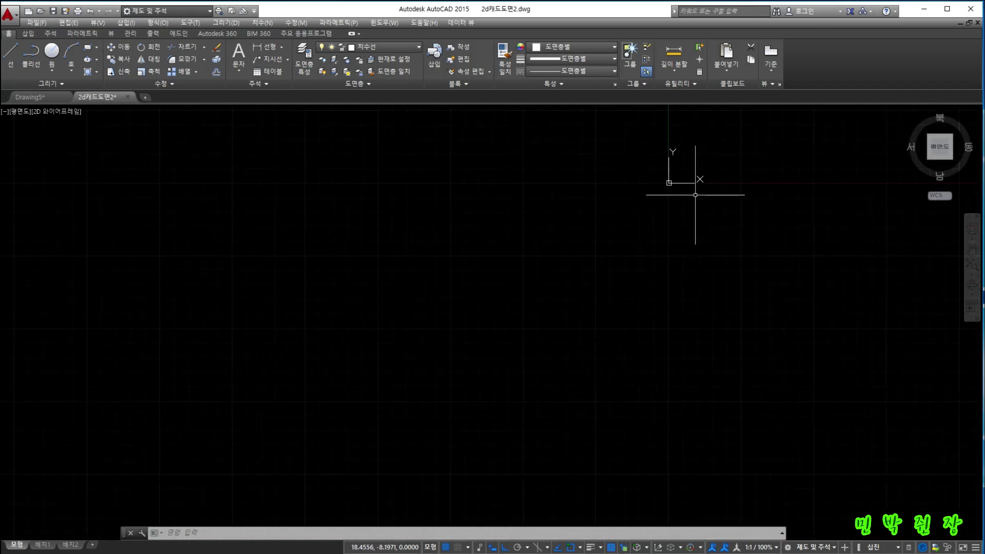
type("z")
key("Return")
type("e")
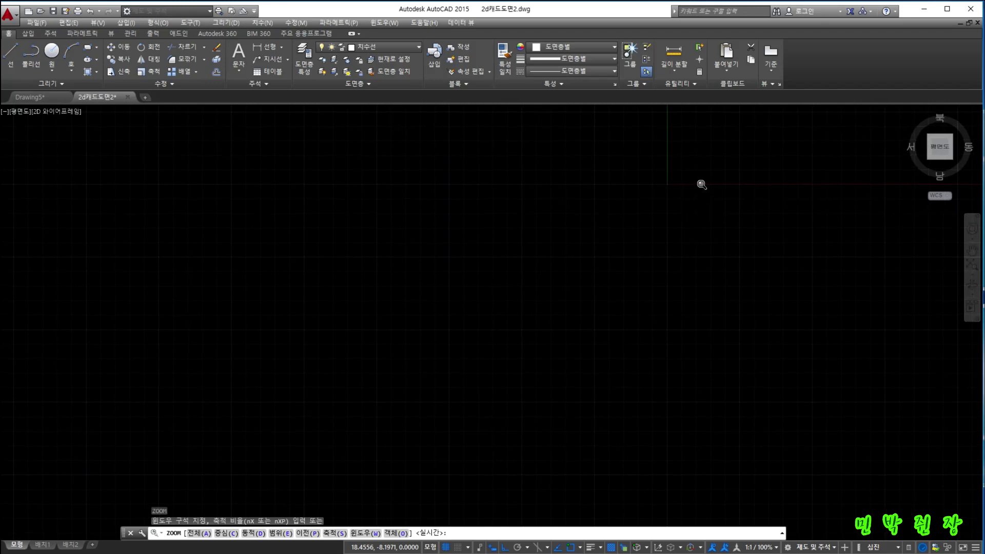
key("Return")
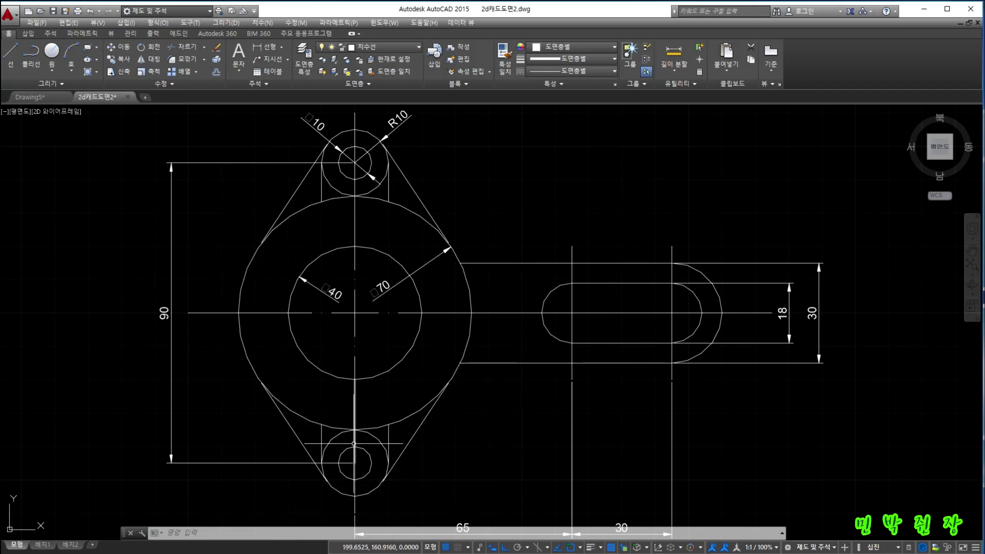
Step: Step back through the earlier views with repeated Zoom Previous until the full-limits view of the flange is restored
type("z")
key("Return")
key("Return")
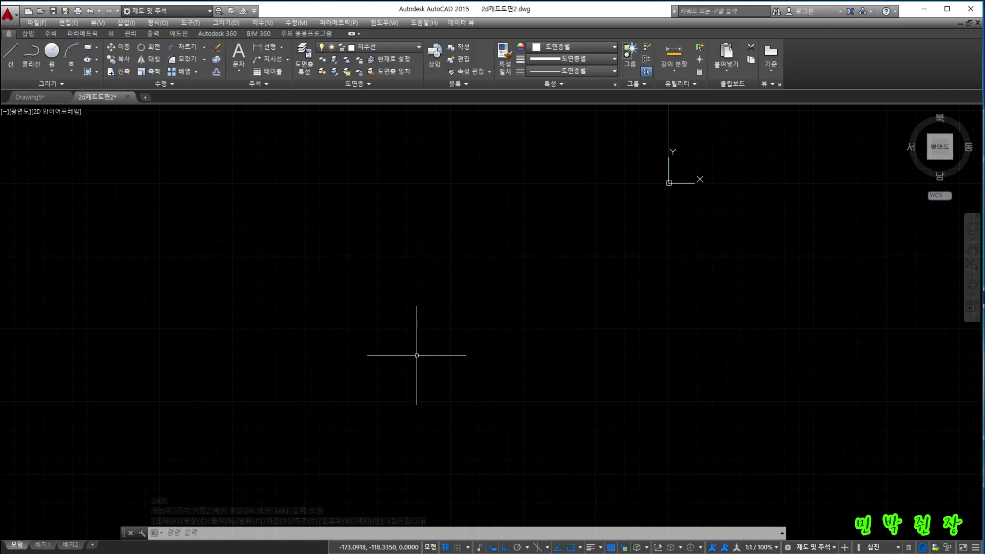
type("z")
key("Return")
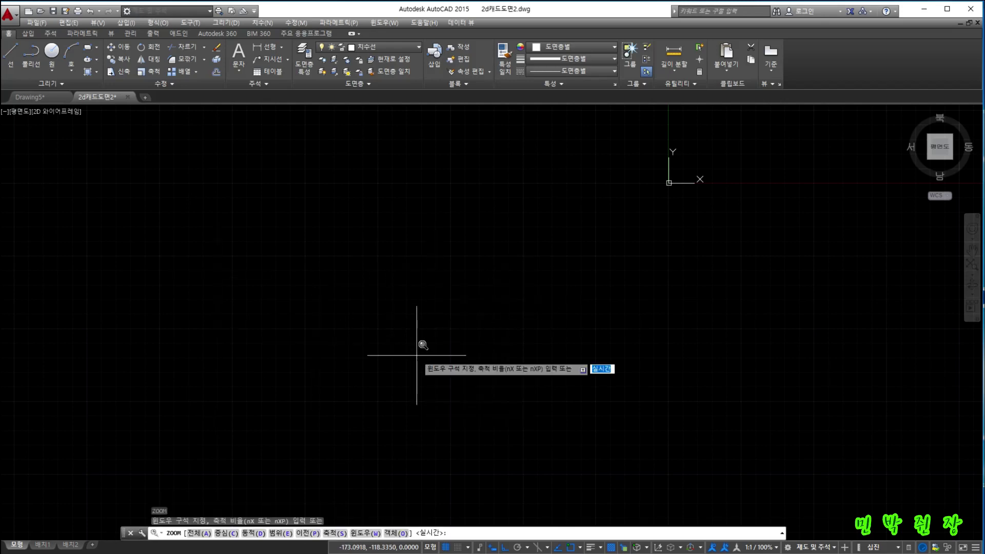
type("p")
key("Return")
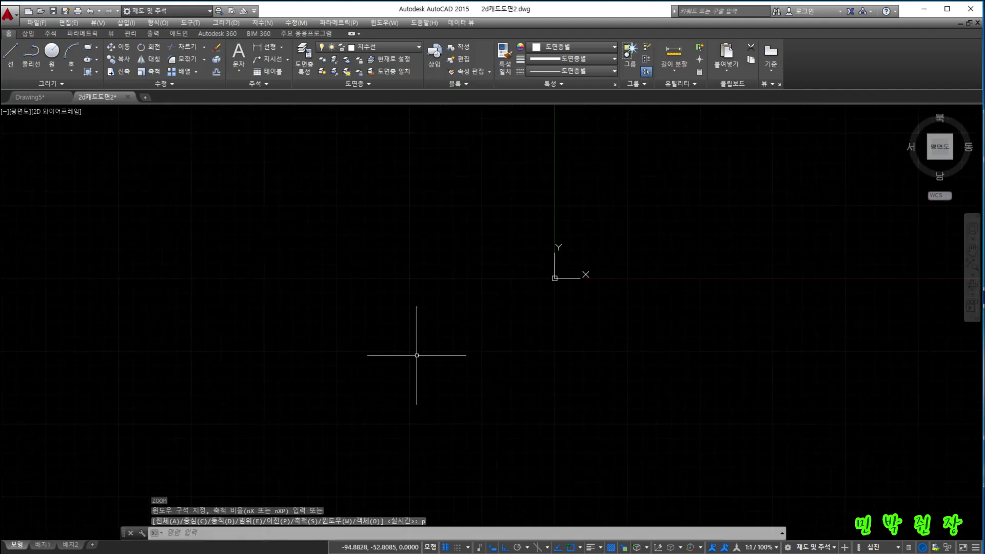
key("Return")
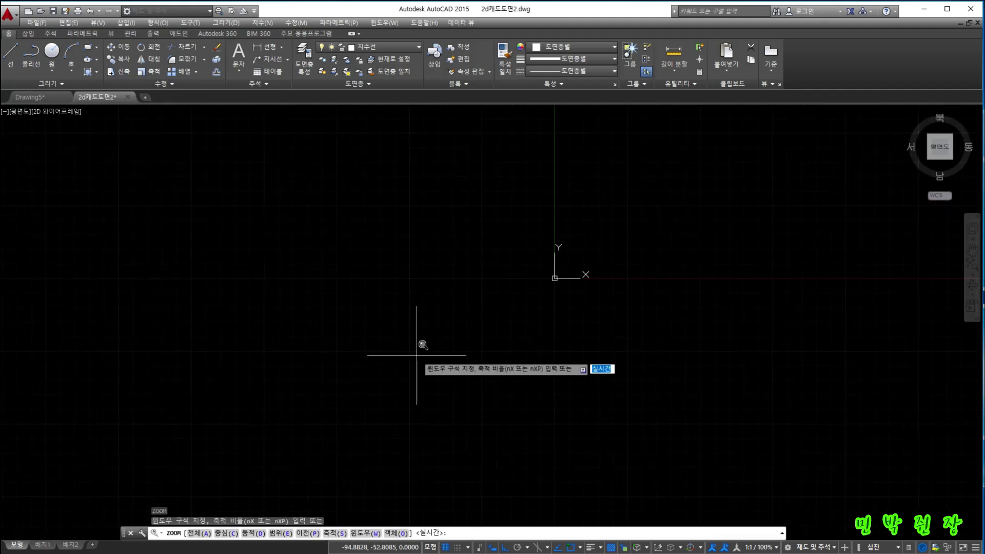
scroll(416, 354, "up", 5)
type("p")
key("Return")
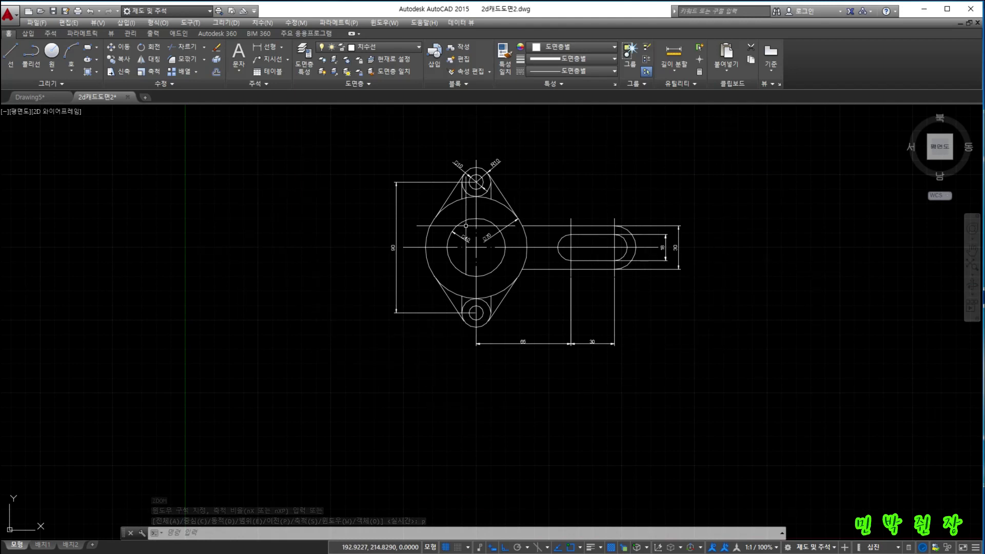
Step: Go back one more view with Zoom Previous, to the empty area shown before Zoom All
type("z")
key("Return")
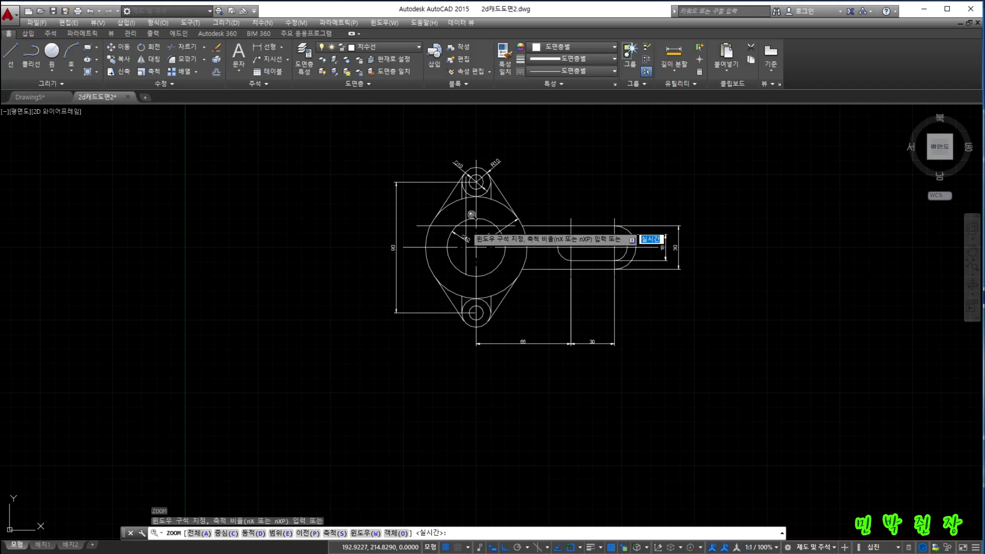
key("Return")
type("p")
key("Return")
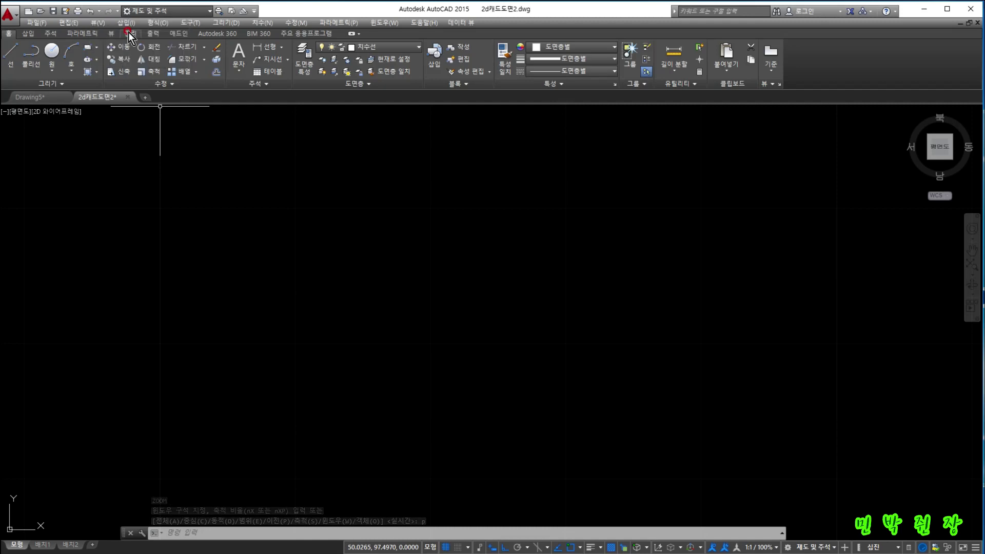
Step: Show the full drawing limits again with the Zoom command's All option
type("z")
key("Return")
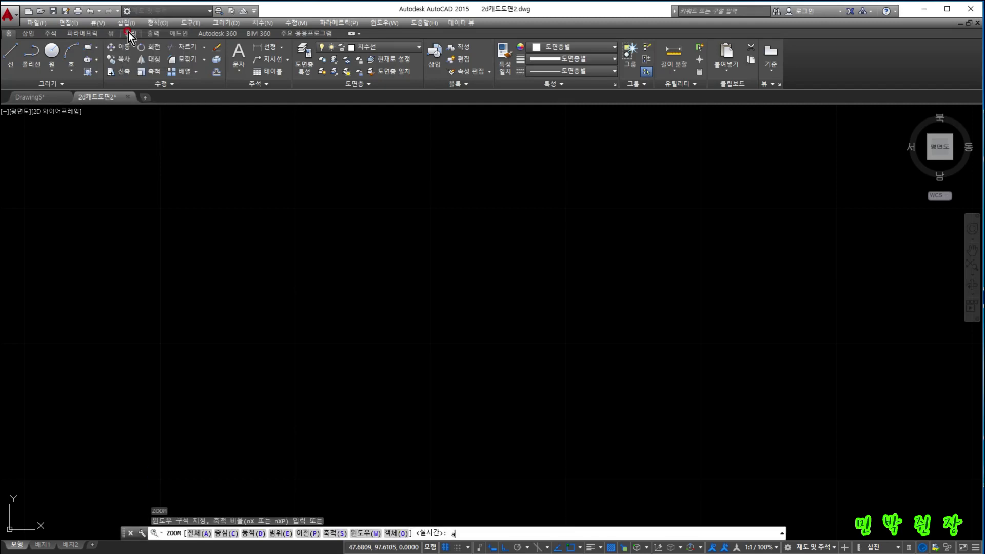
type("a")
key("Return")
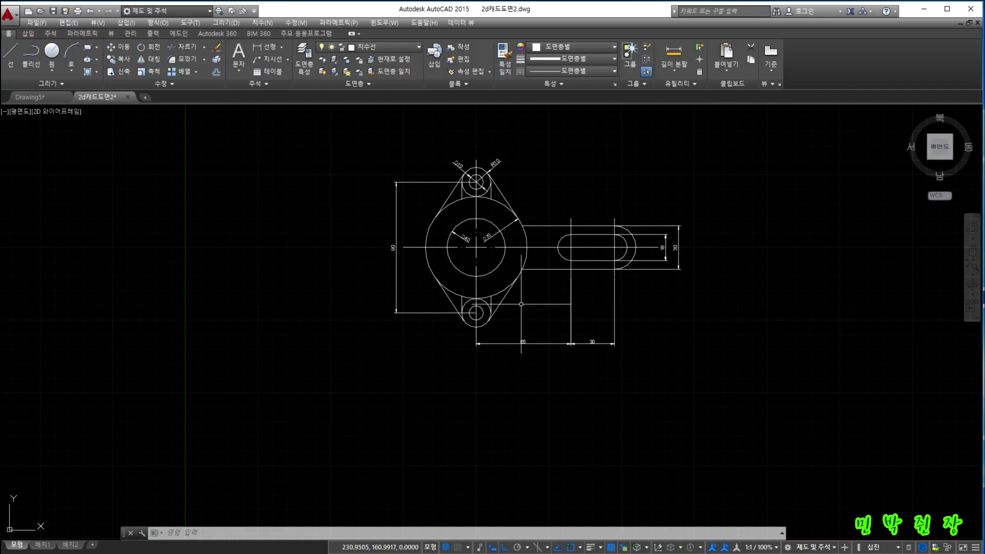
Step: Use the Zoom command's Object option to fill the view with the flange's inner 40 mm circle
key("Return")
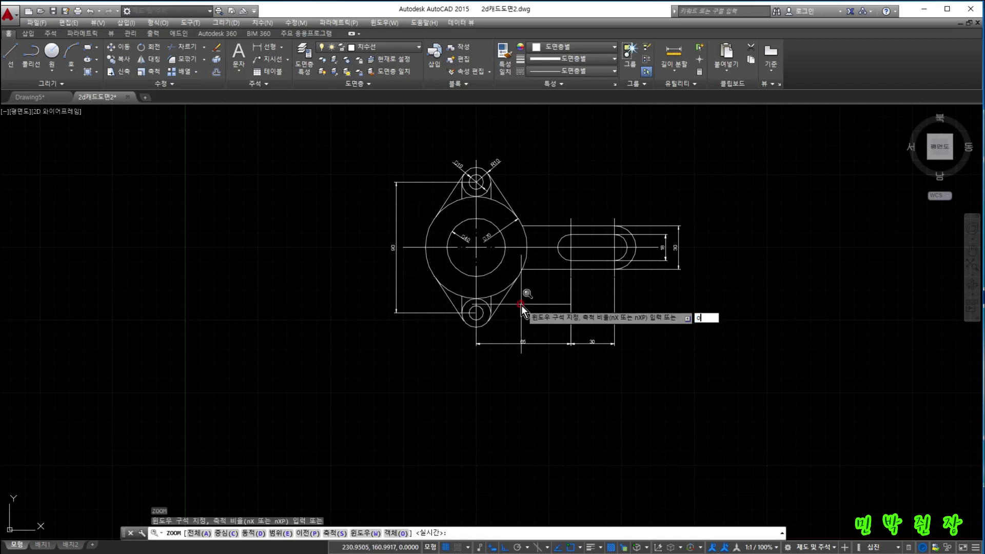
key("Return")
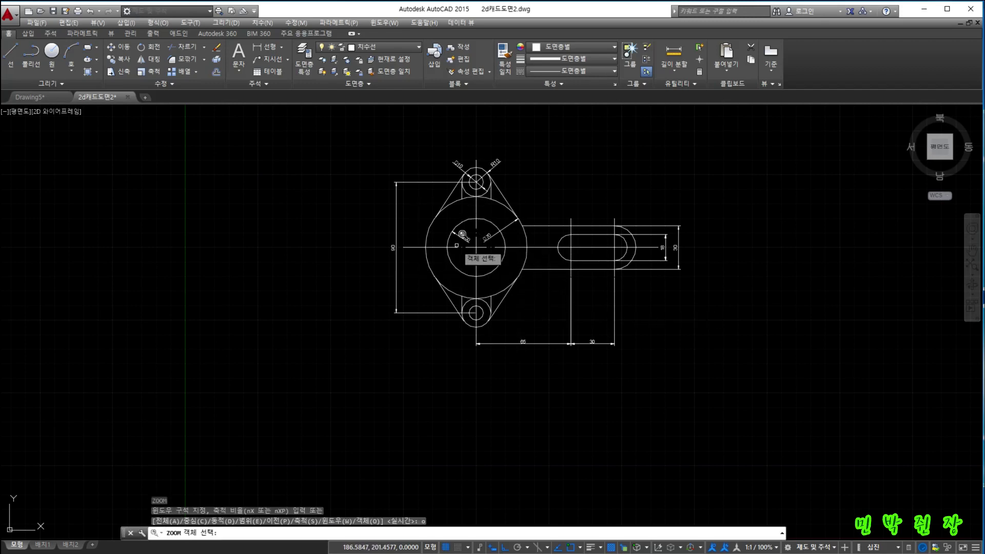
left_click(456, 225)
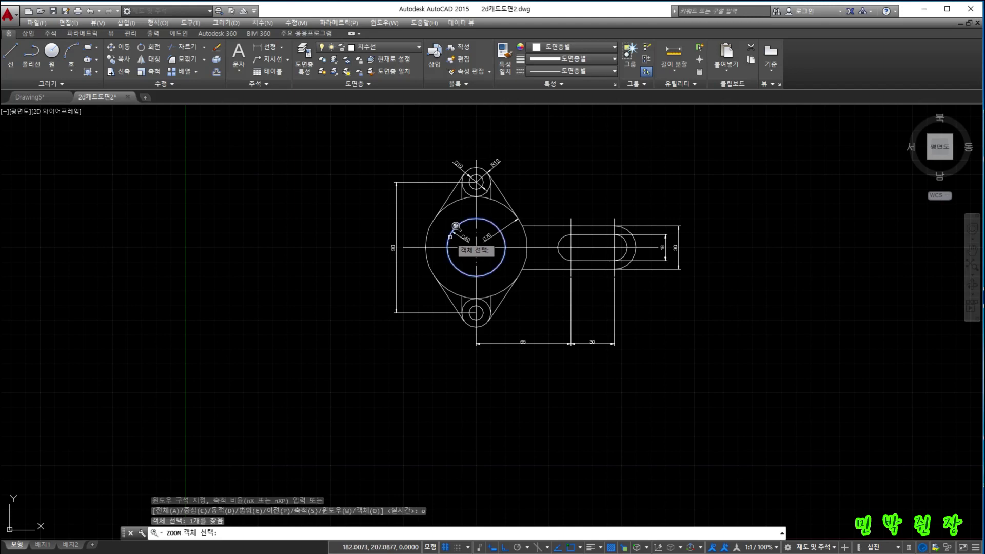
key("Return")
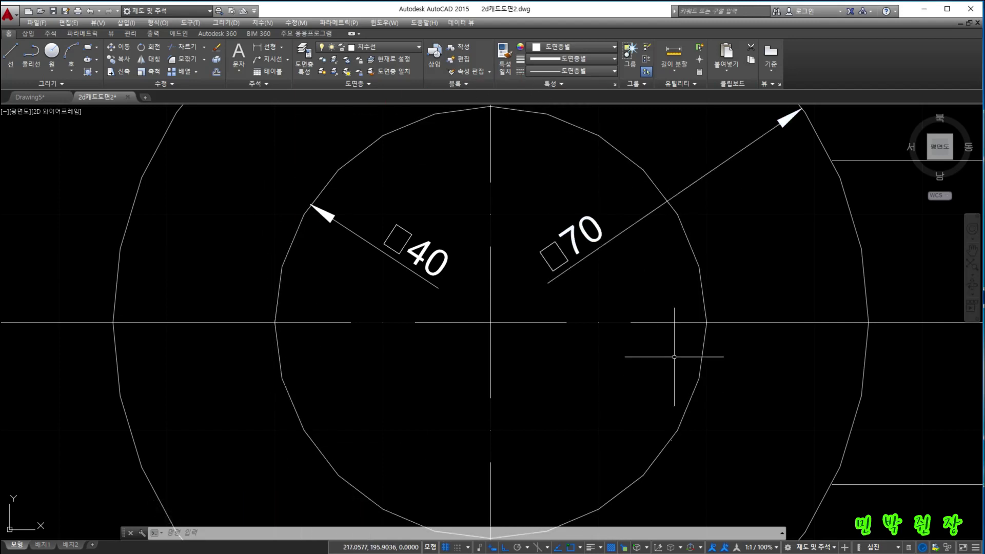
Step: Zoom back out to the whole flange and shrink the view slightly with the Zoom command's default Realtime mode, ending the command
scroll(597, 350, "down", 6)
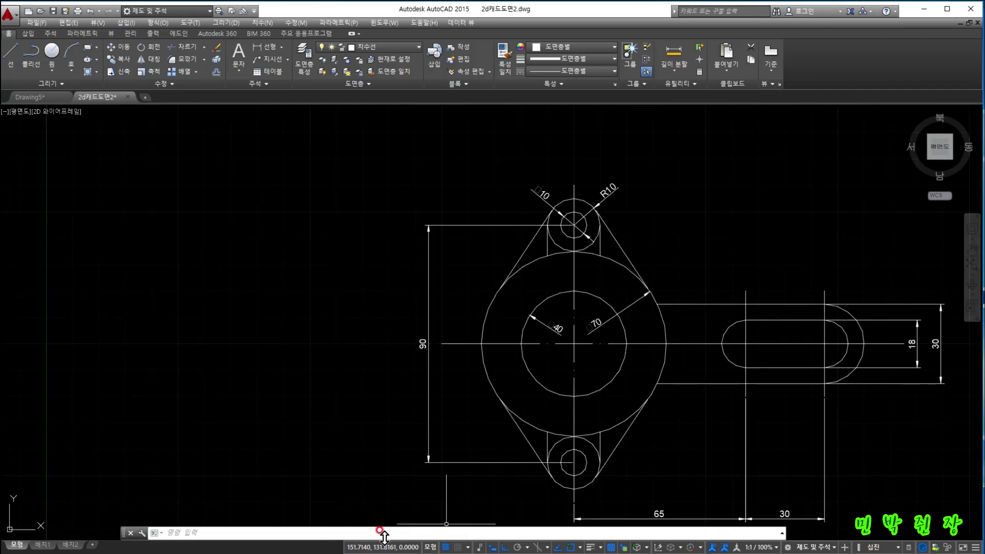
left_click(360, 532)
type("z")
key("Return")
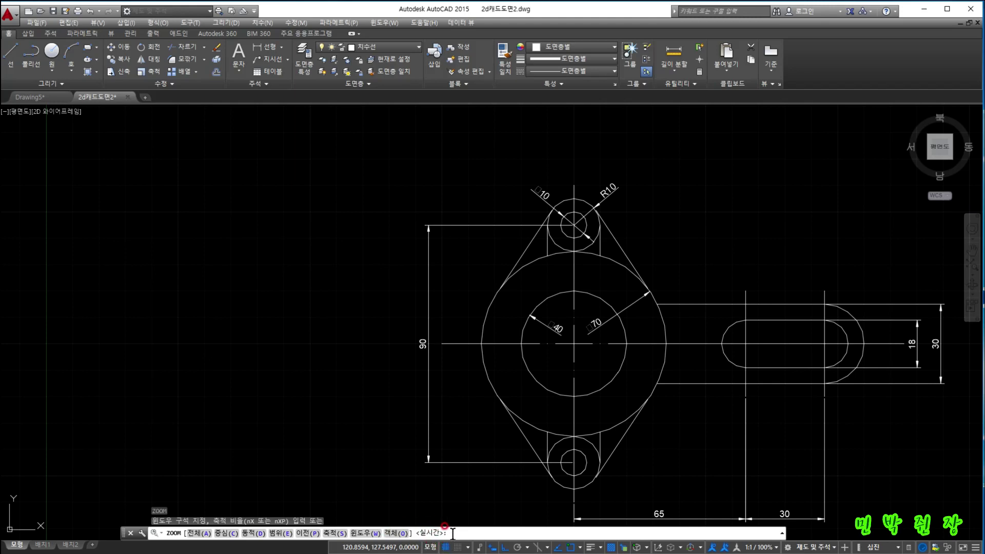
key("Return")
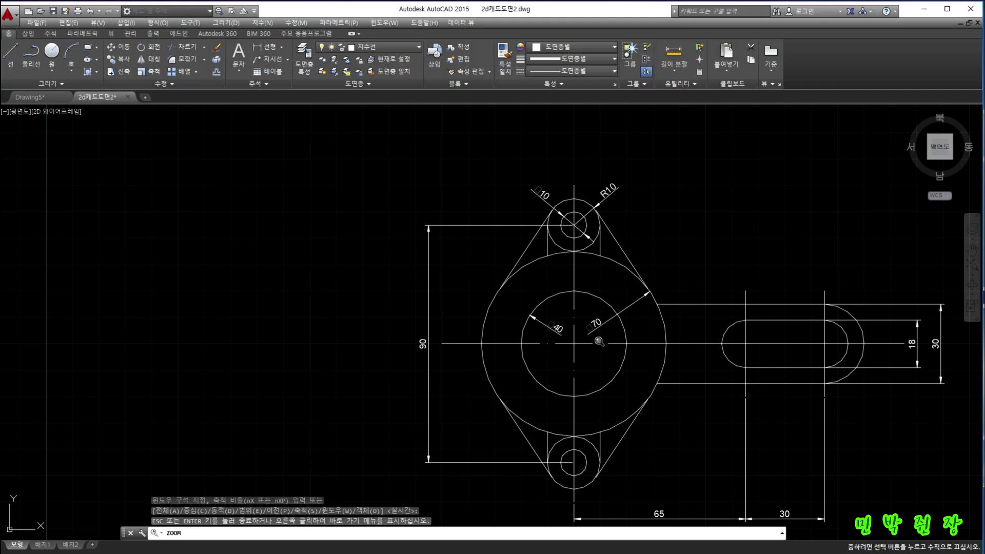
mouse_move(599, 340)
left_mouse_down()
mouse_move(647, 118)
mouse_move(608, 504)
mouse_move(614, 435)
left_mouse_up()
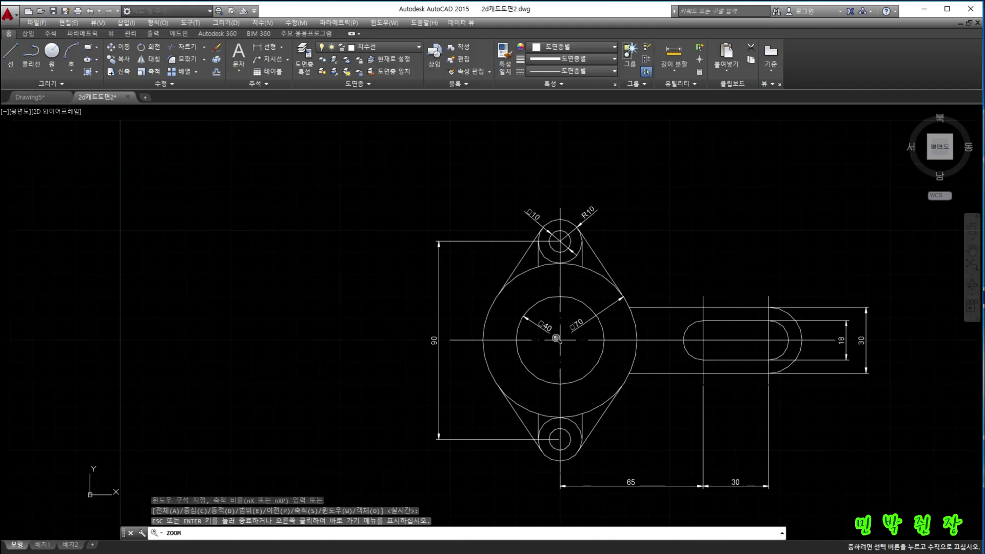
key("Escape")
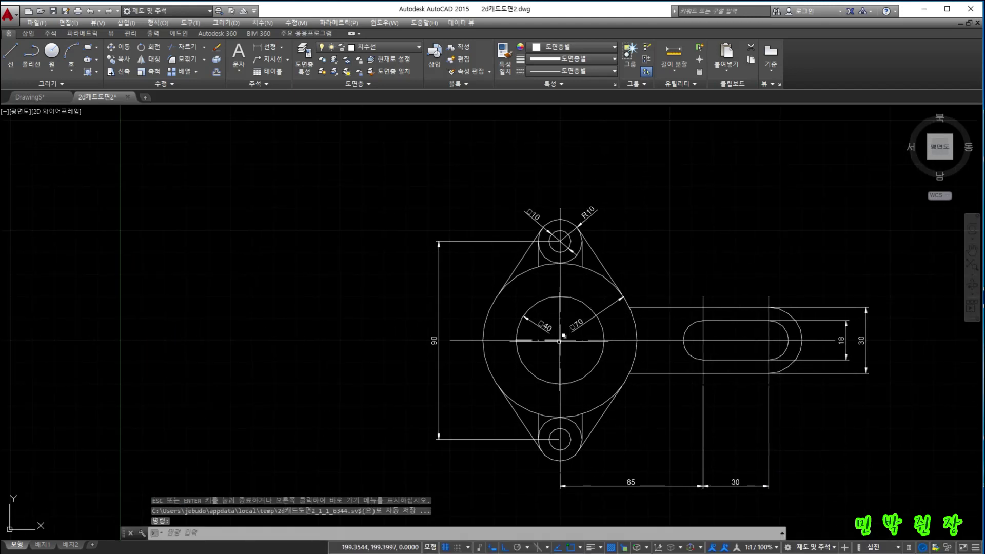
Step: Zoom in and out around the flange's centre, and pan the drawing sideways across the view and back
scroll(564, 335, "up", 5)
scroll(559, 338, "down", 9)
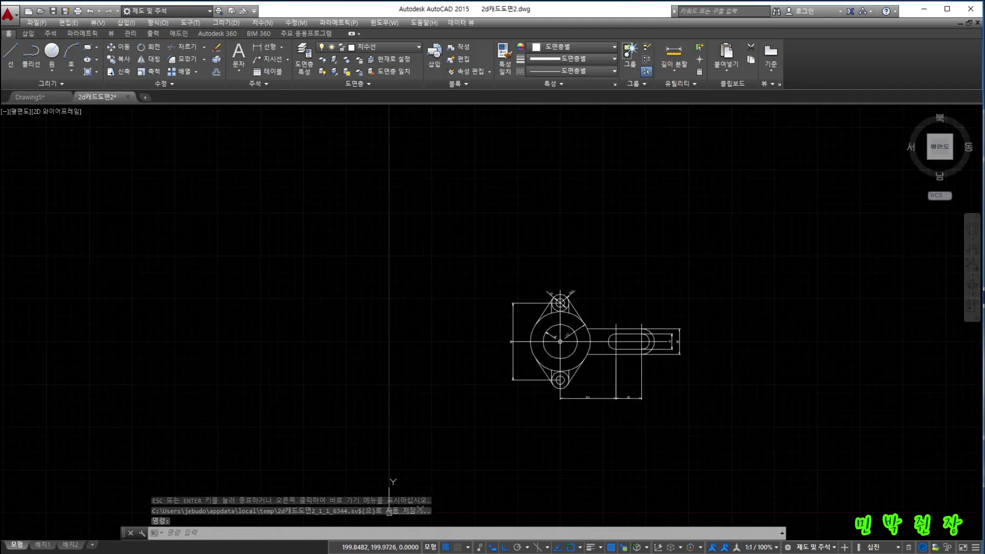
scroll(560, 341, "up", 4)
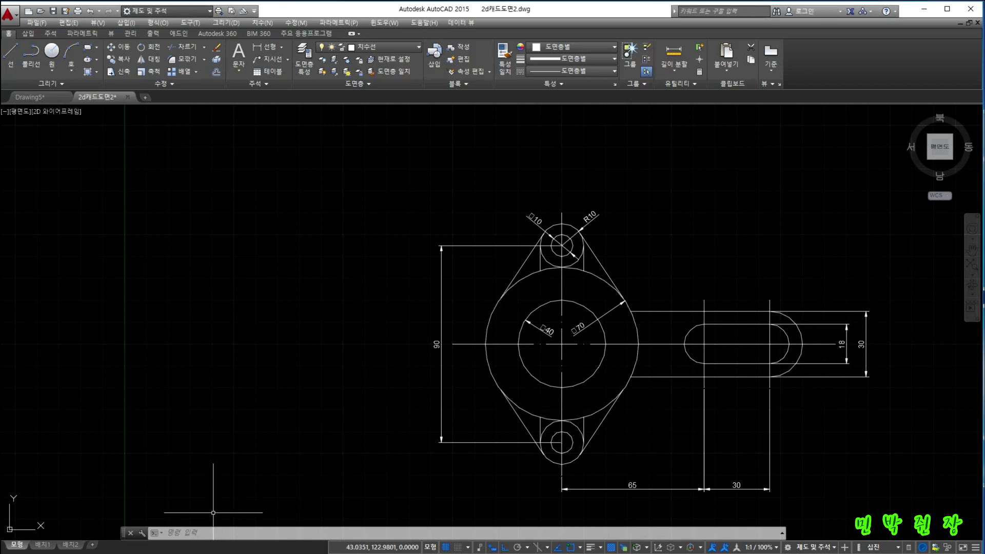
left_click(199, 533)
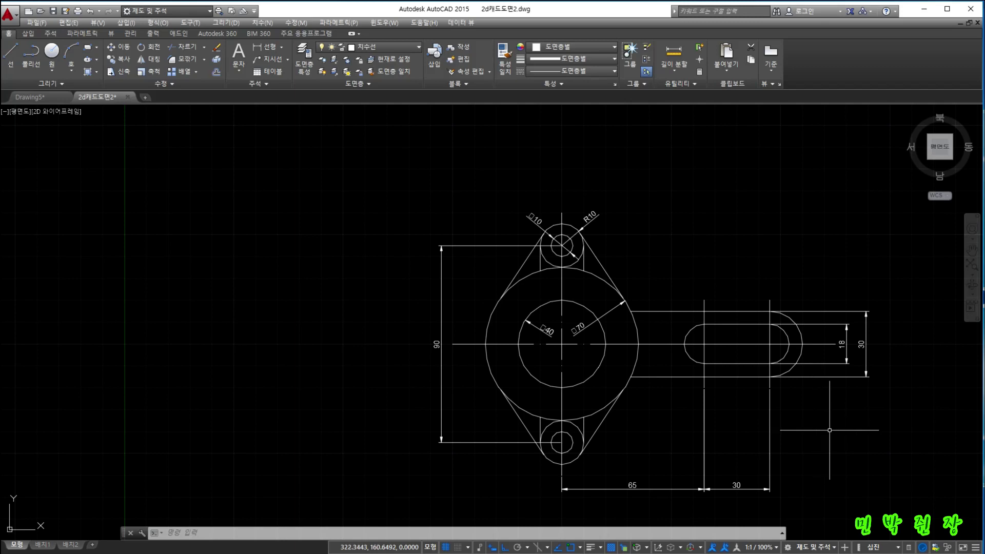
middle_click_drag(848, 429, 701, 408)
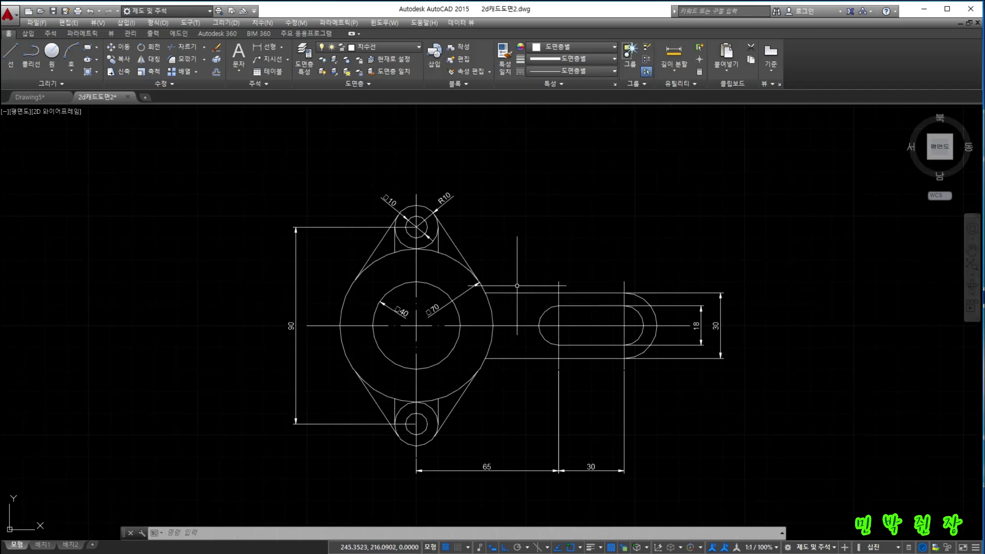
middle_click_drag(507, 262, 615, 271)
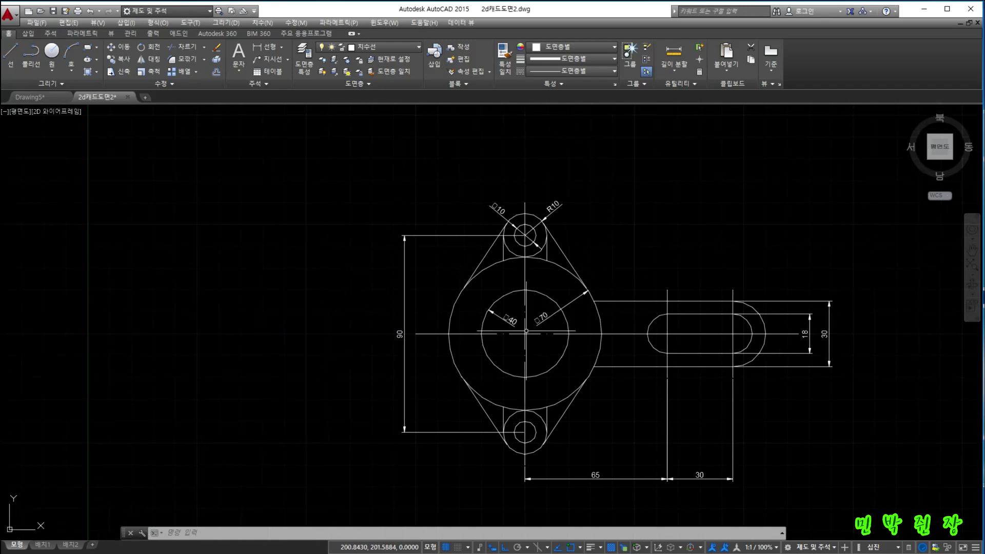
Step: Zoom in and out about the flange's centre, and magnify the horizontal centreline between the flange and the slot closely
scroll(525, 331, "up", 6)
scroll(525, 332, "down", 6)
scroll(526, 334, "up", 1)
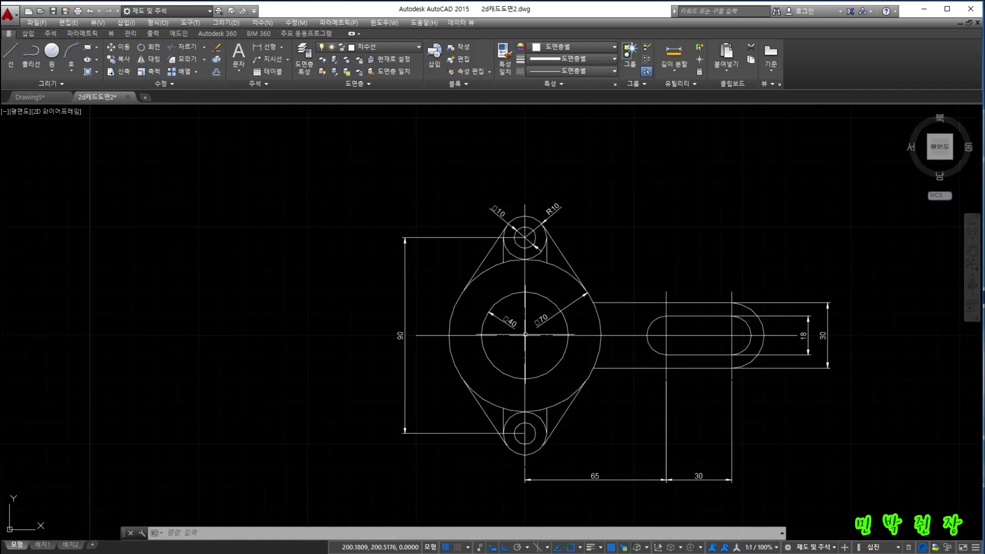
scroll(525, 335, "up", 2)
scroll(525, 334, "down", 2)
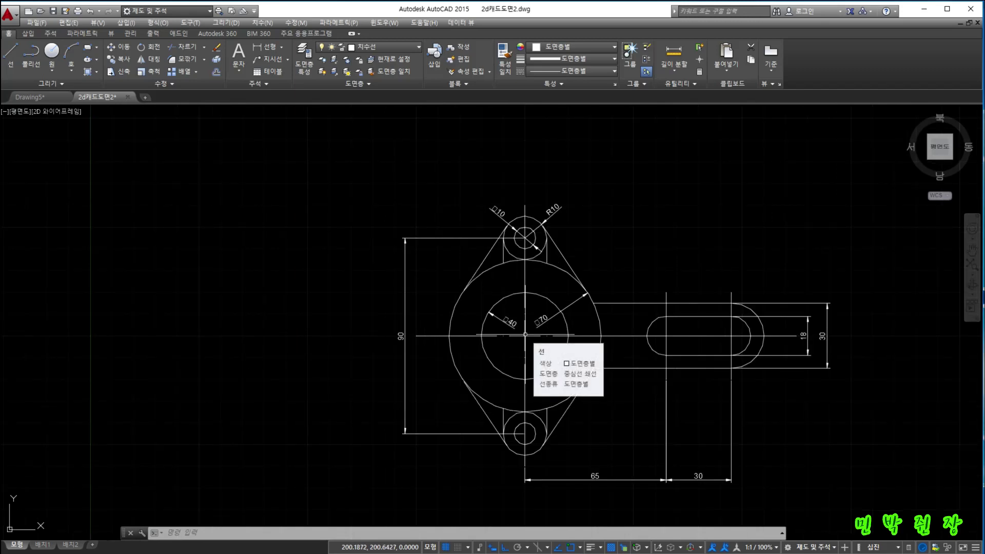
scroll(525, 334, "up", 2)
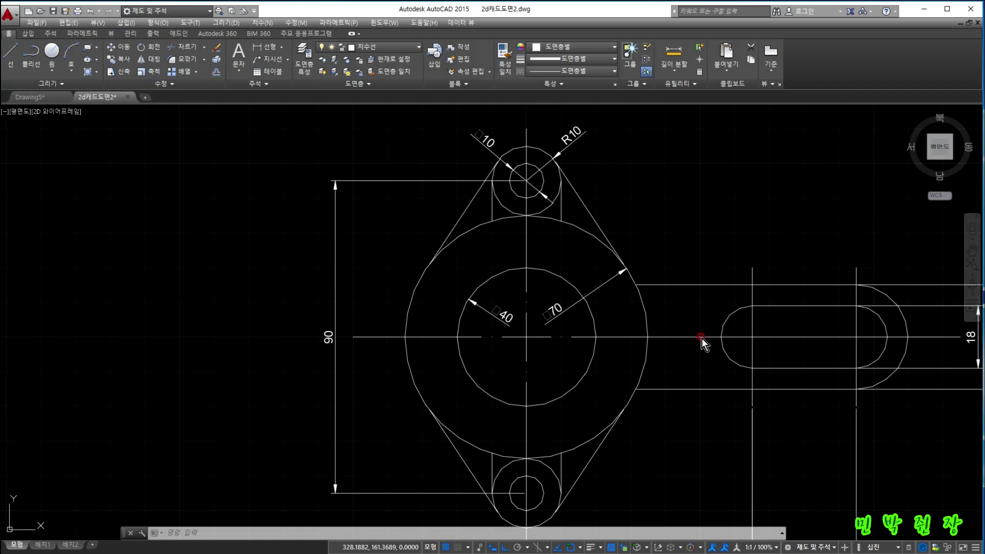
scroll(667, 340, "up", 10)
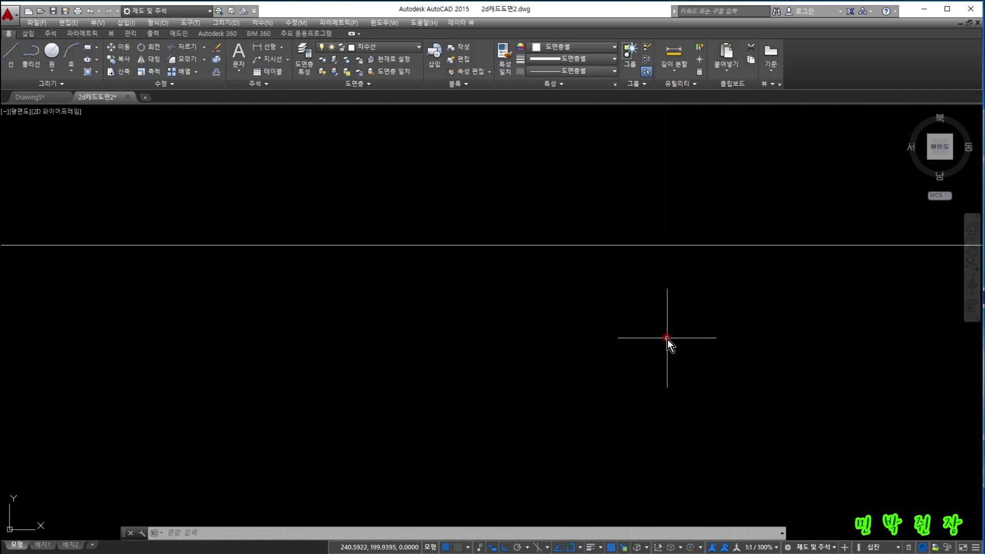
scroll(655, 245, "up", 3)
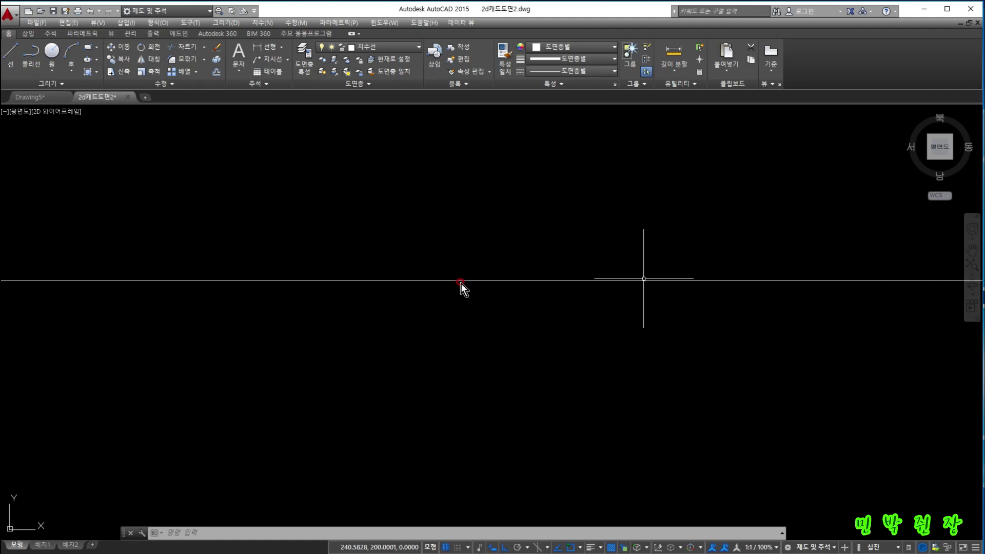
Step: Zoom far out from the magnified centreline, and fit the whole flange drawing in the view with Zoom Extents
scroll(460, 282, "down", 5)
scroll(461, 283, "down", 20)
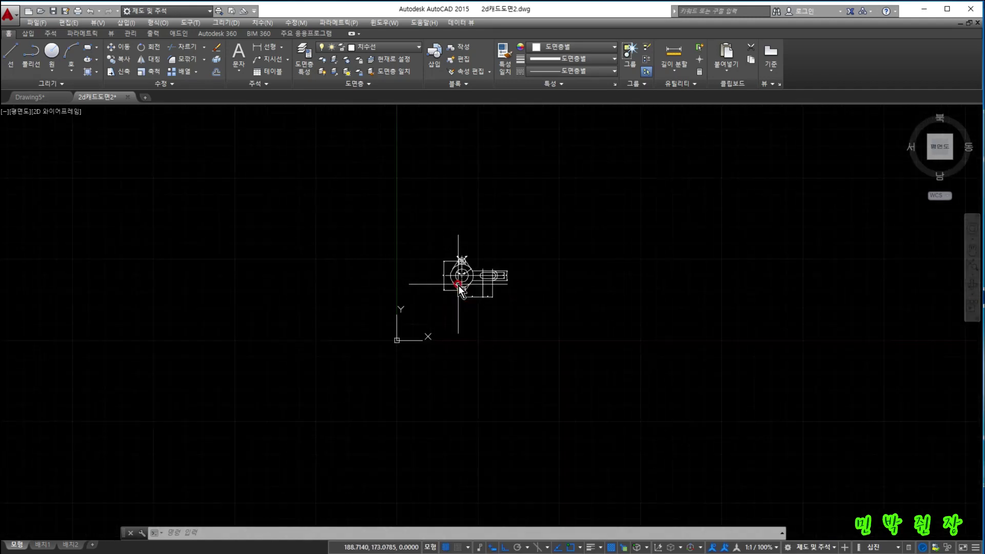
middle_click(459, 286)
middle_click(458, 286)
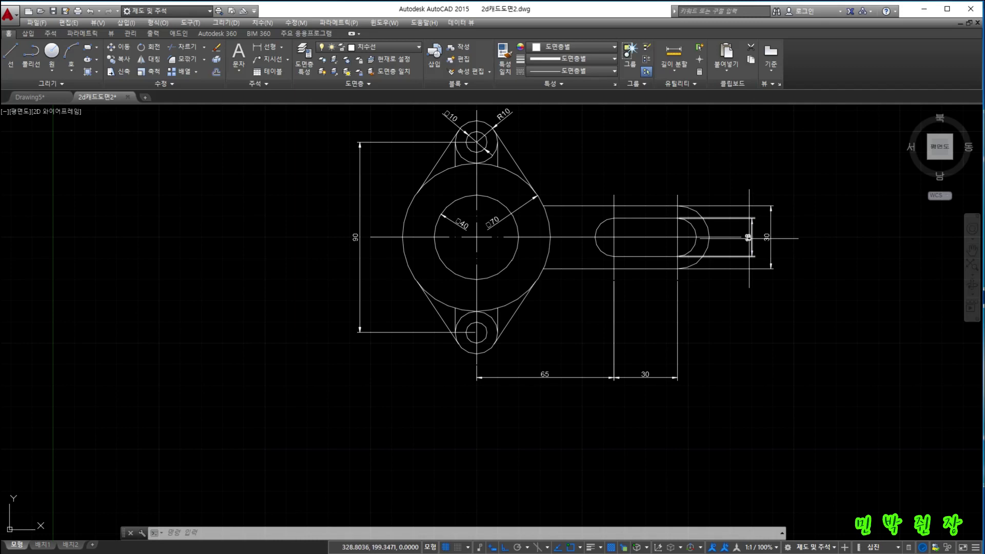
Step: Zoom in and out around the slot's rounded end and its 18 mm dimension to examine how the arcs are displayed
scroll(748, 241, "up", 10)
scroll(745, 210, "down", 8)
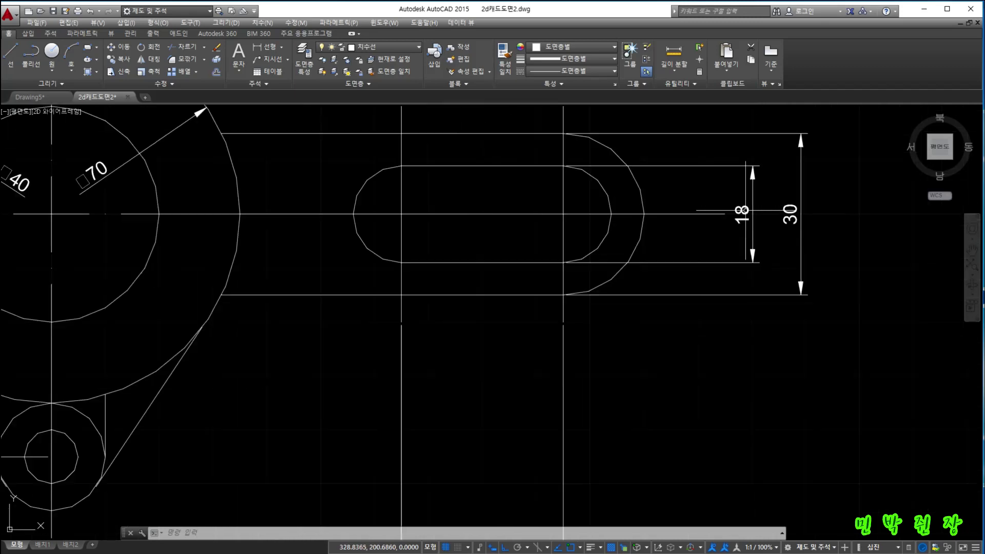
scroll(695, 211, "up", 7)
scroll(695, 212, "down", 6)
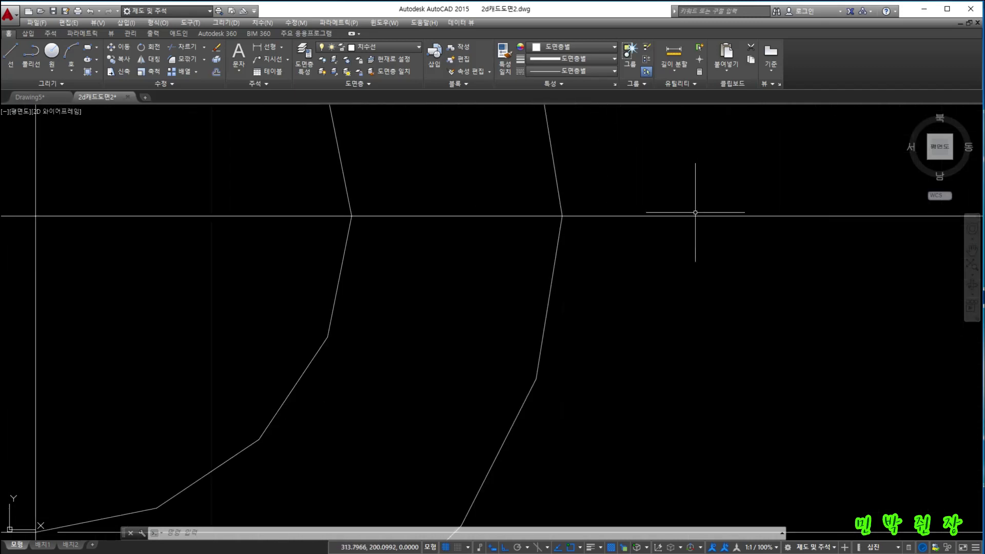
scroll(788, 218, "up", 9)
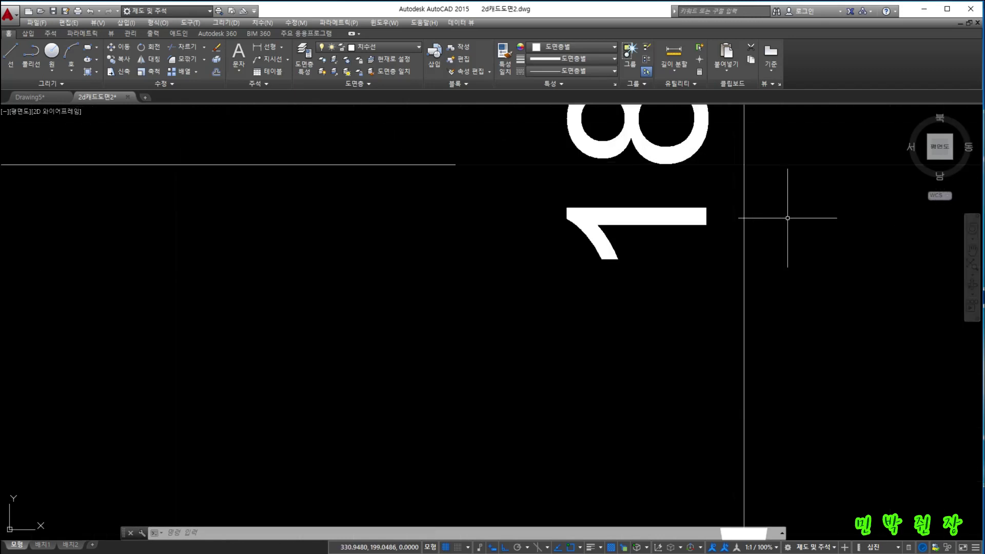
scroll(692, 199, "down", 8)
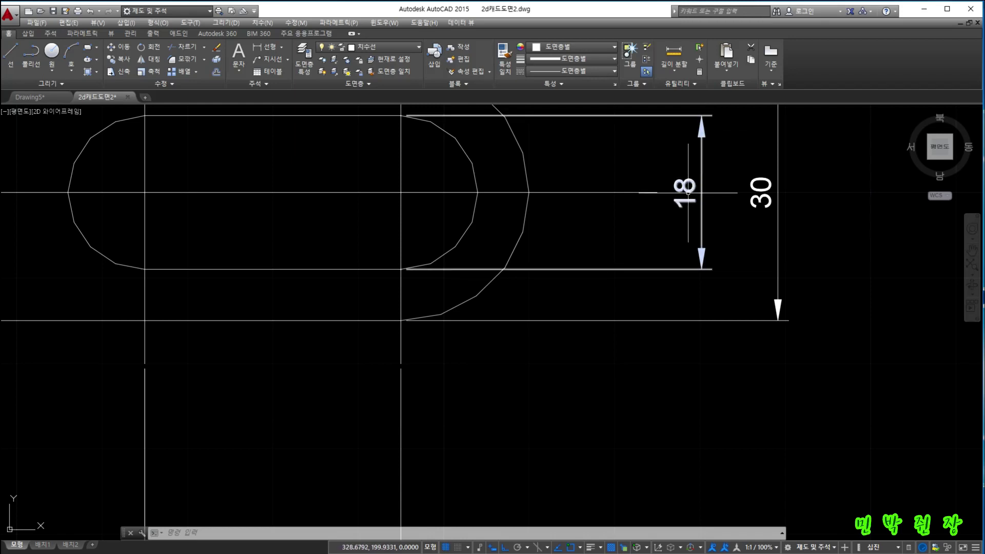
Step: Magnify the digits of the slot's 18 mm dimension text repeatedly to examine the curved outlines closely
scroll(698, 154, "up", 8)
scroll(682, 187, "up", 2)
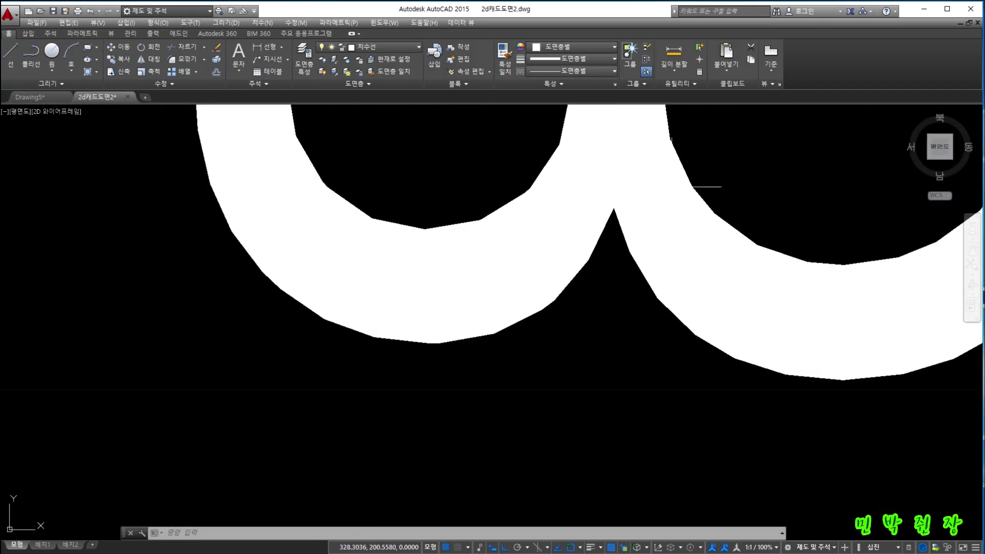
scroll(690, 241, "down", 10)
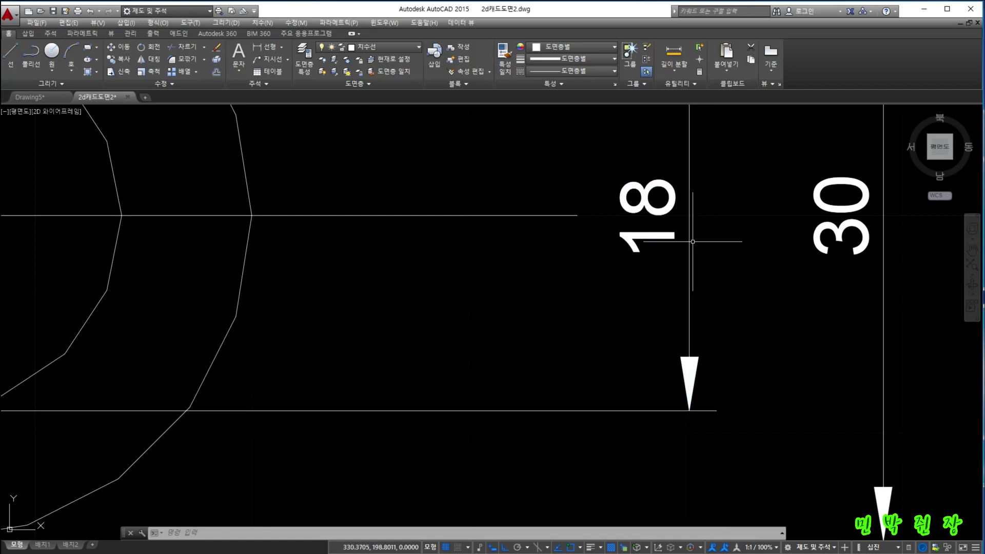
scroll(690, 241, "up", 3)
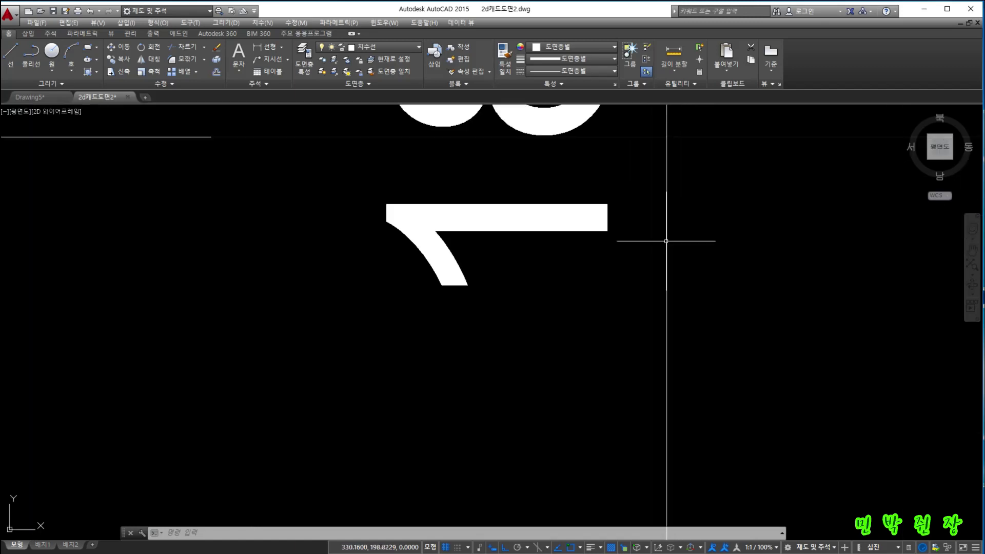
scroll(665, 240, "down", 2)
scroll(666, 241, "down", 4)
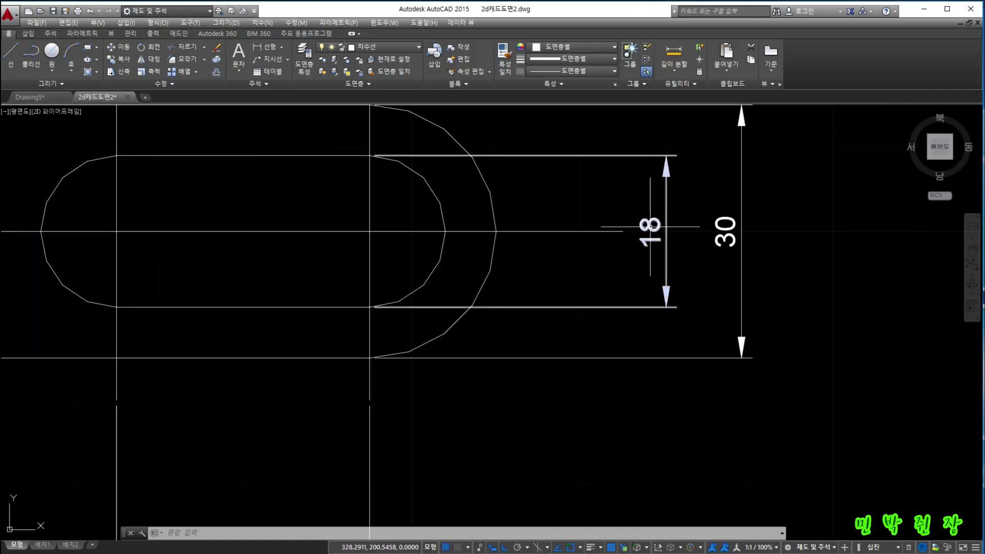
scroll(650, 226, "up", 4)
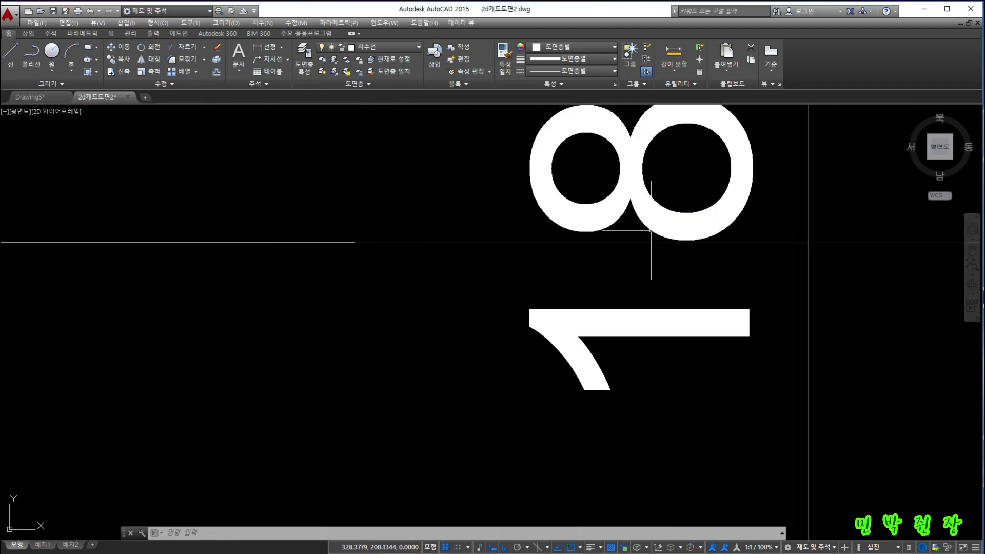
scroll(650, 229, "down", 2)
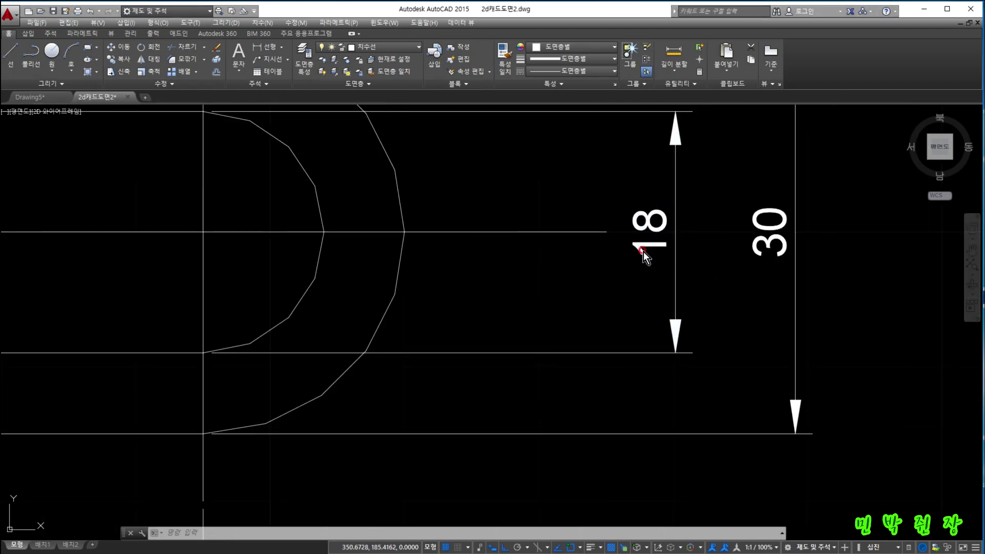
scroll(657, 221, "up", 6)
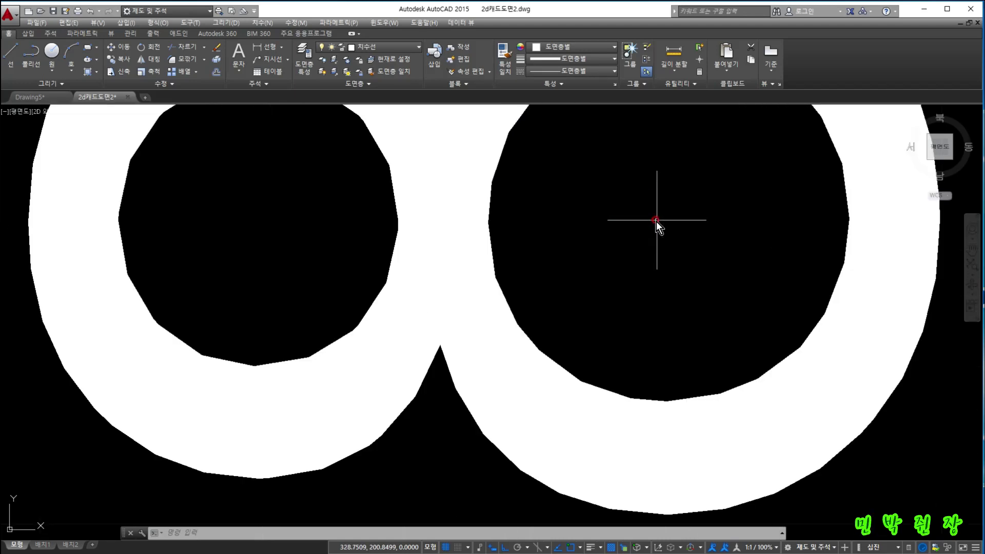
scroll(486, 329, "up", 2)
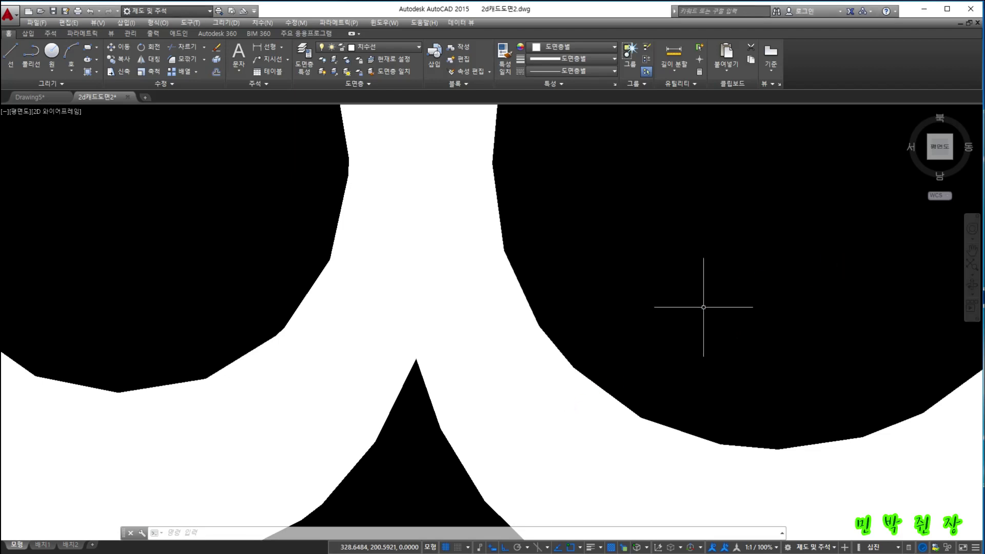
Step: Open the Options display settings, inspect the arc and circle smoothness value, and close the dialog without changes
type("p")
key("Return")
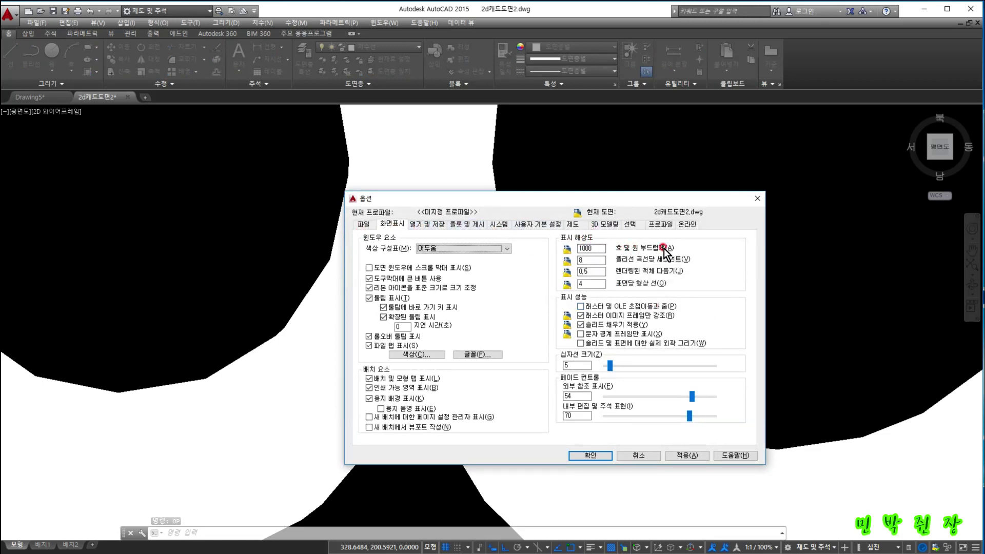
double_click(598, 252)
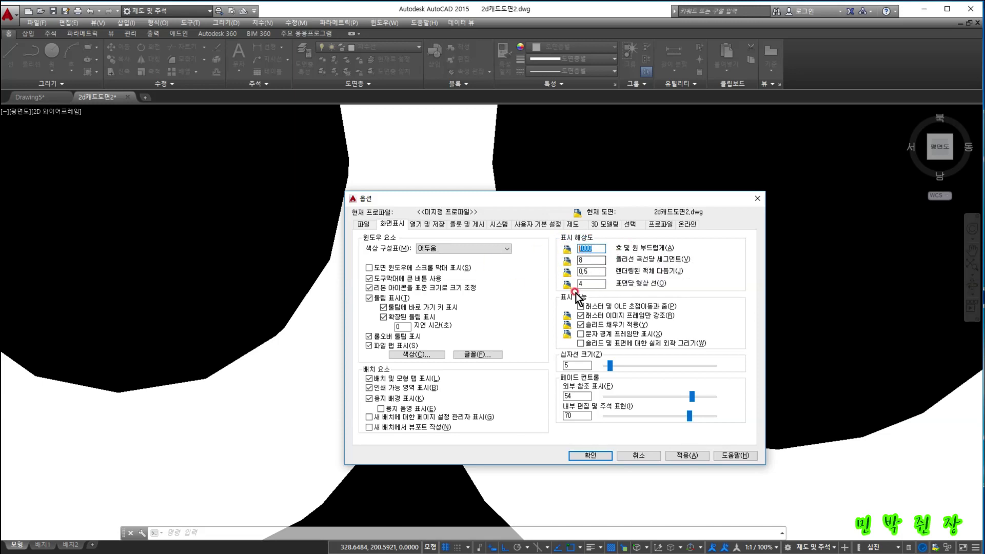
left_click(756, 199)
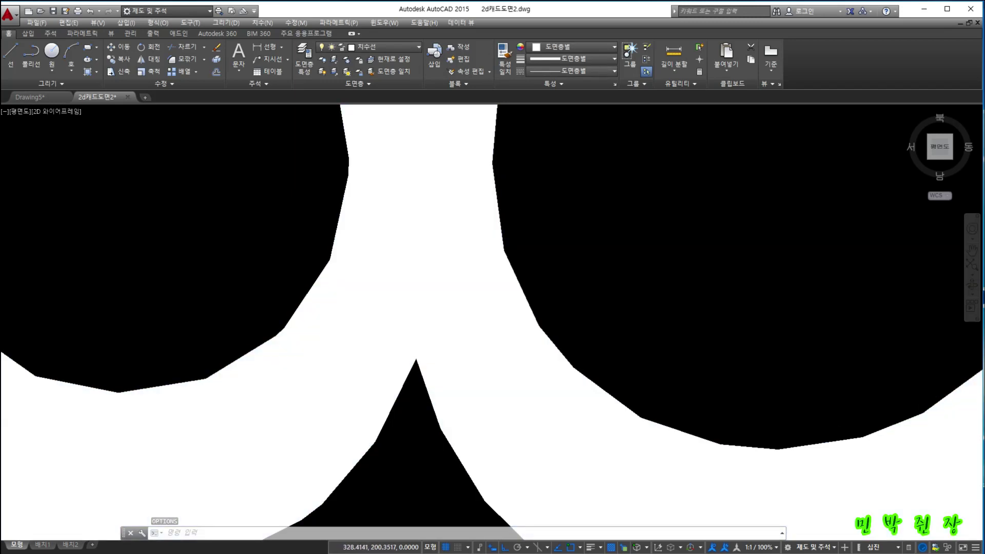
Step: Recheck the display resolution settings in Options, zooming around the 18 mm dimension text in between, and leave the dialog without changes
scroll(594, 455, "down", 9)
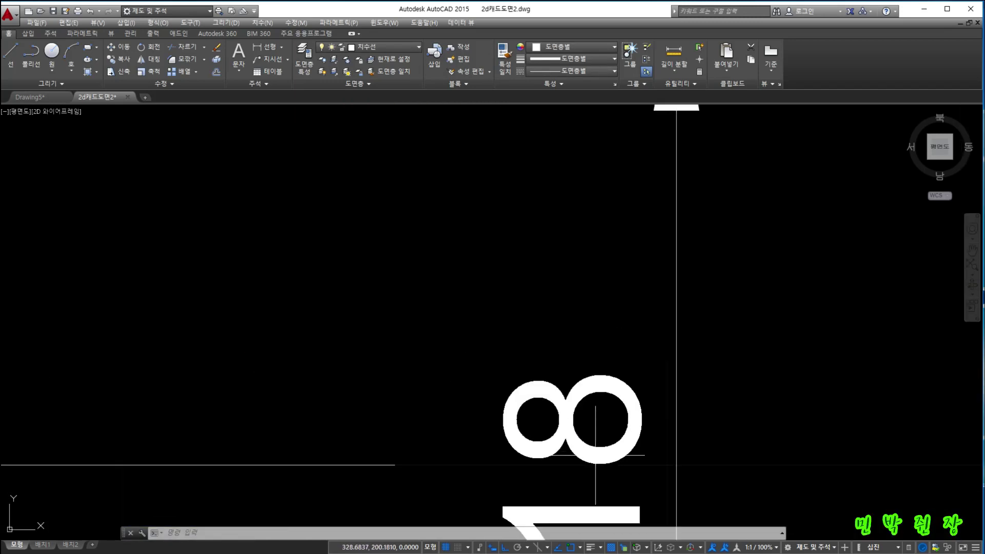
type("op")
key("Return")
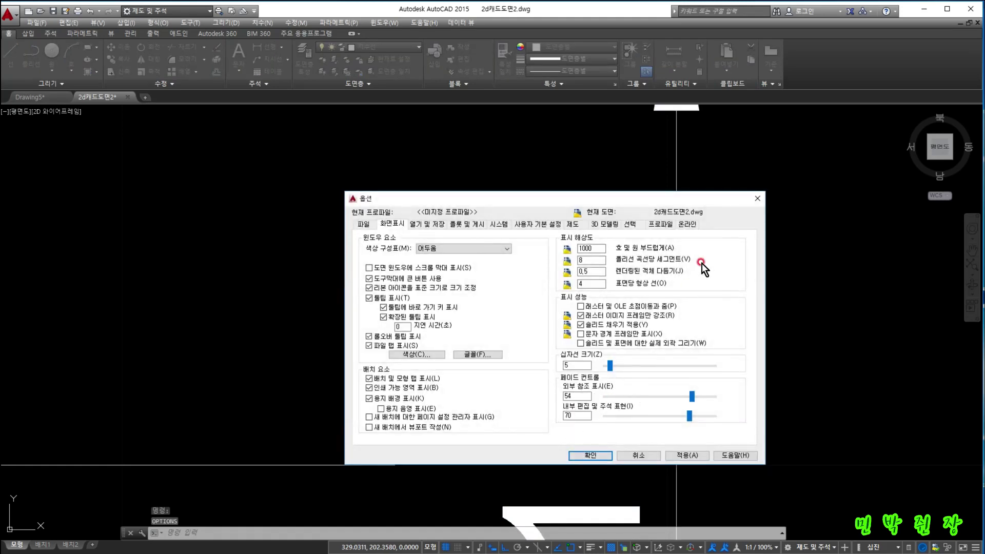
left_click(756, 200)
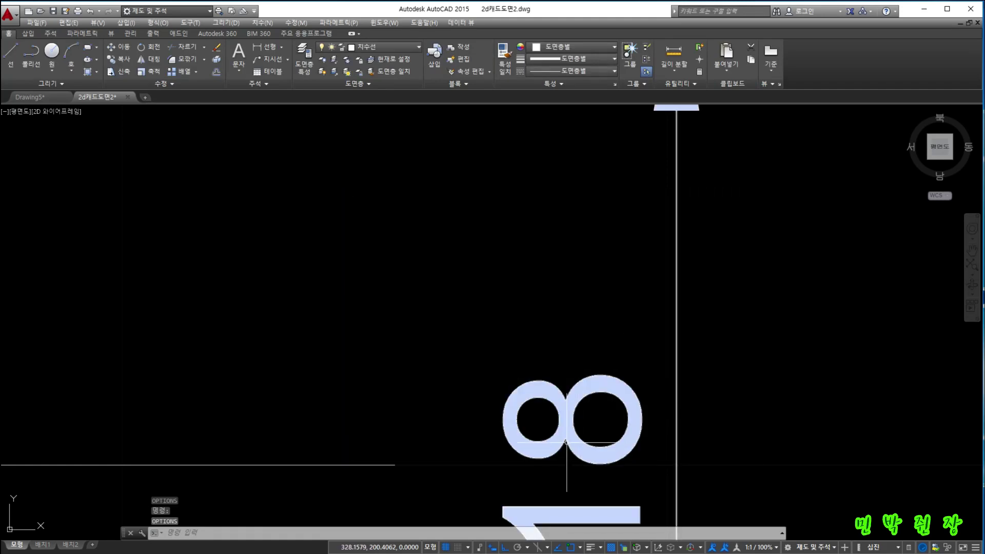
scroll(611, 390, "down", 2)
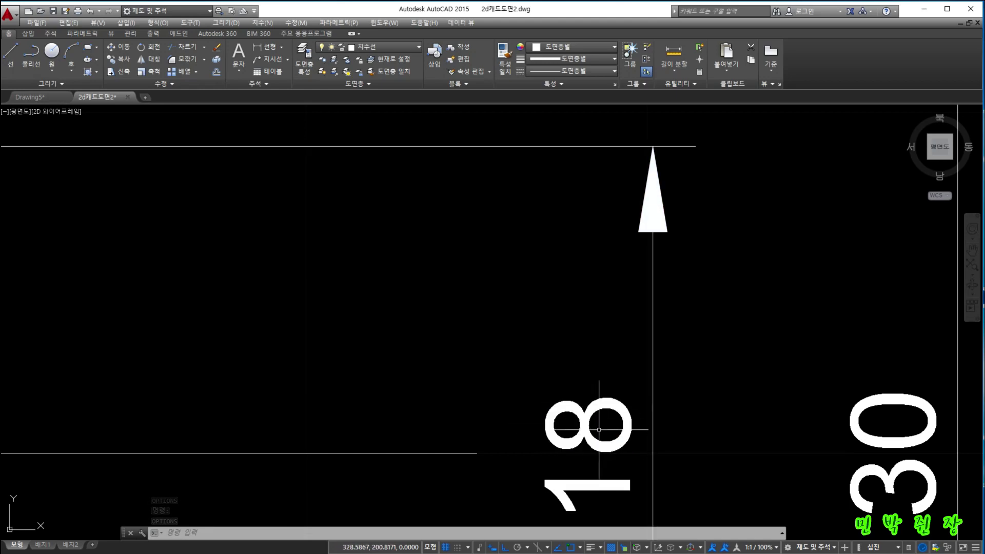
scroll(588, 433, "up", 5)
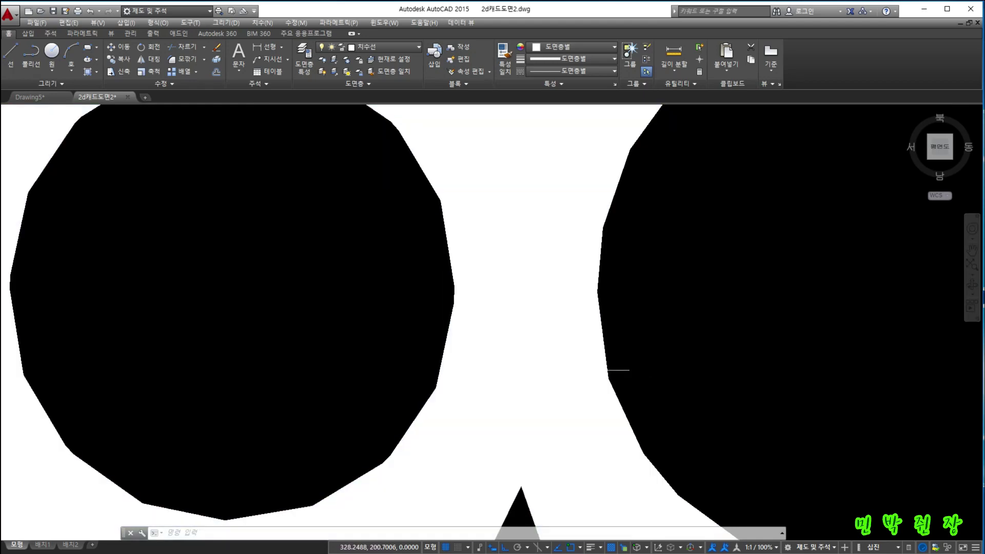
type("op")
key("Return")
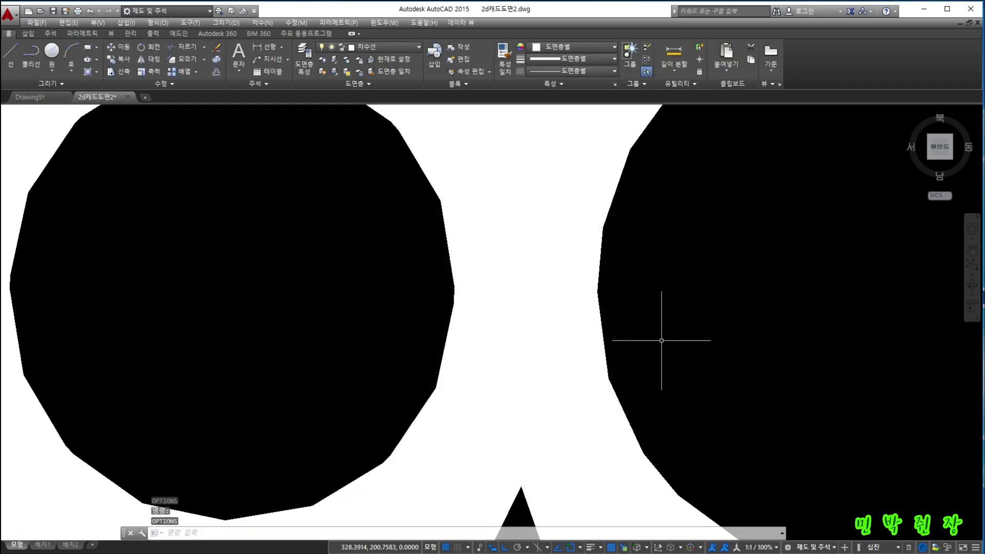
Step: Regenerate the drawing display with the REGEN command
type("rege")
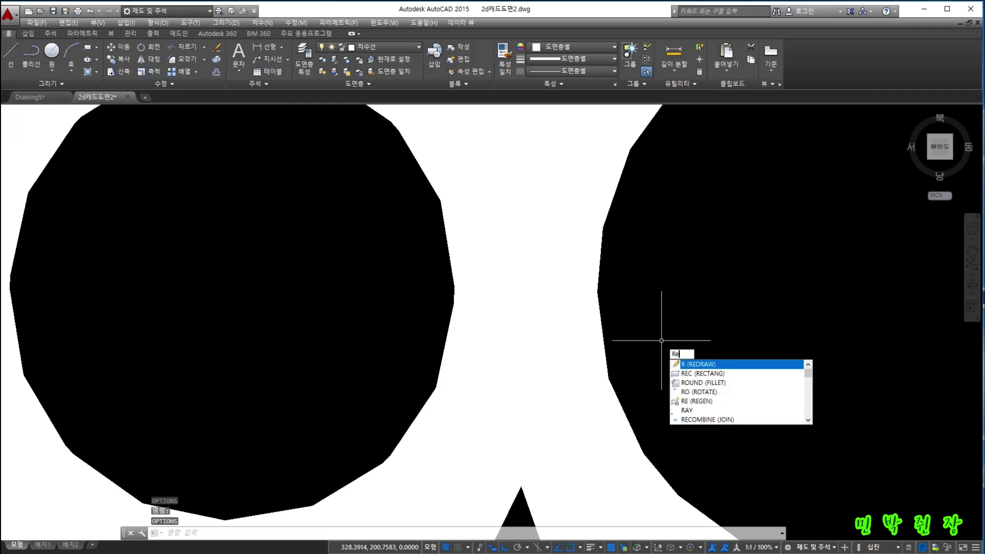
type("n")
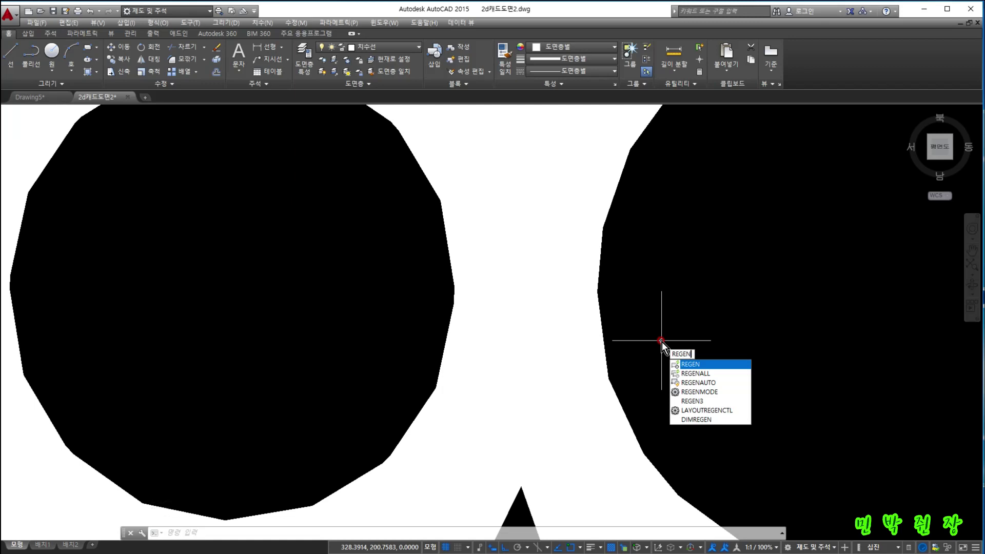
key("Return")
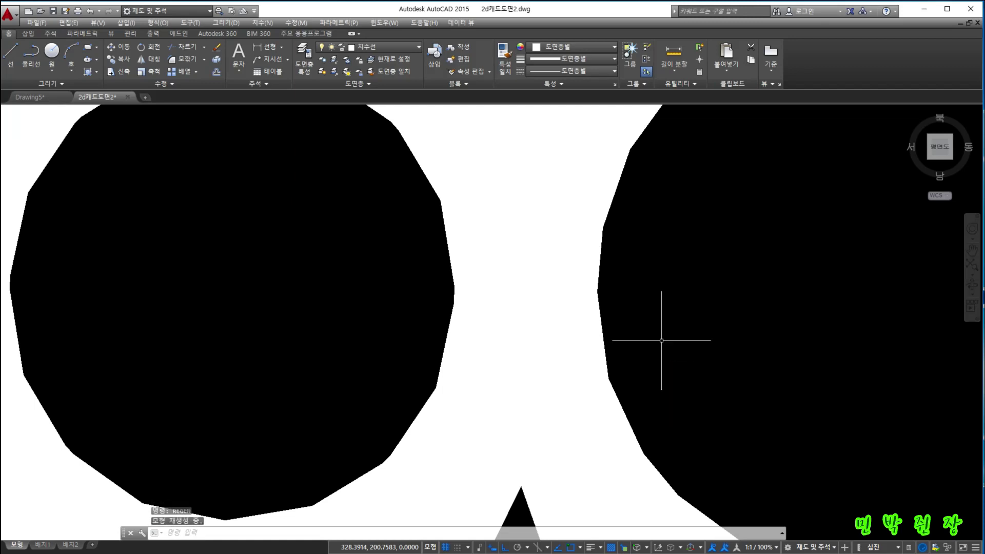
Step: Zoom and pan around the digits of the 18 mm dimension text to examine their outlines at different magnifications
scroll(634, 369, "down", 6)
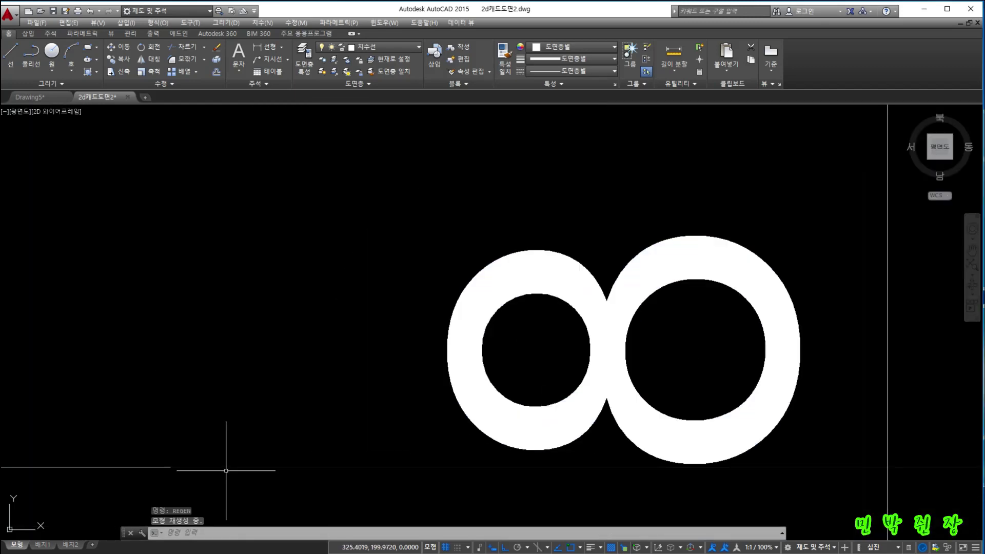
middle_click_drag(230, 466, 660, 436)
middle_click_drag(531, 380, 123, 336)
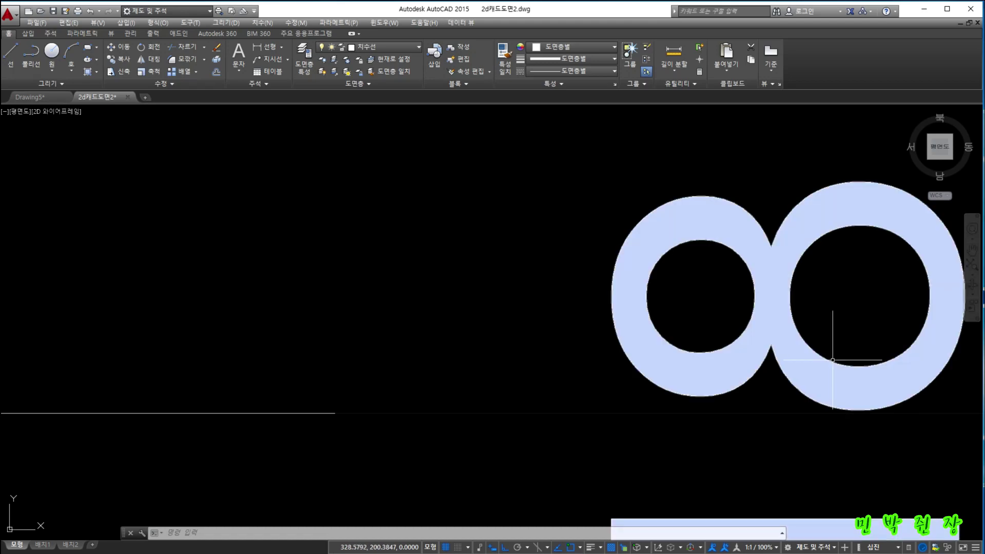
scroll(828, 332, "up", 7)
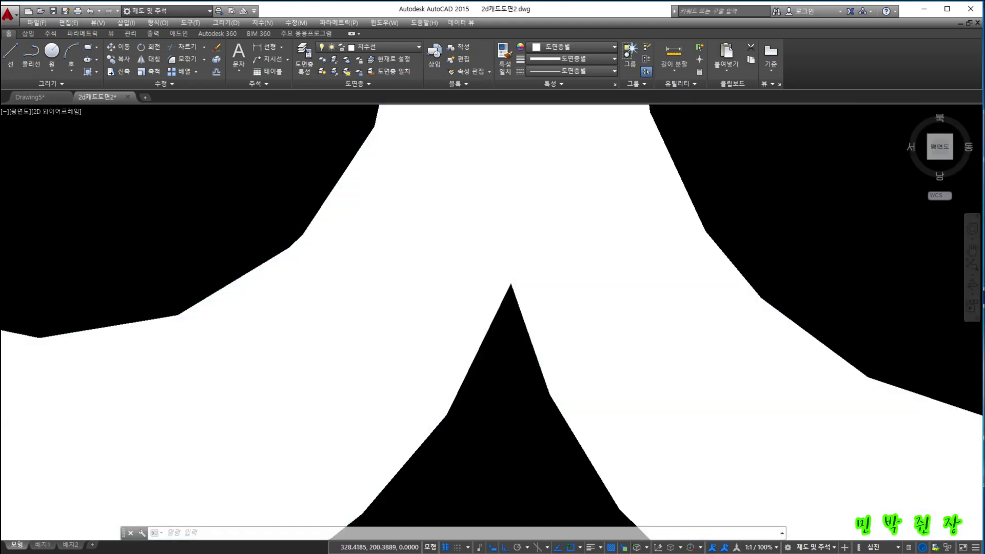
scroll(754, 416, "down", 6)
Step: Pan back across the slot to the flange, and zoom in and out on the inner 40 mm circle to examine its curve
middle_click_drag(359, 472, 882, 397)
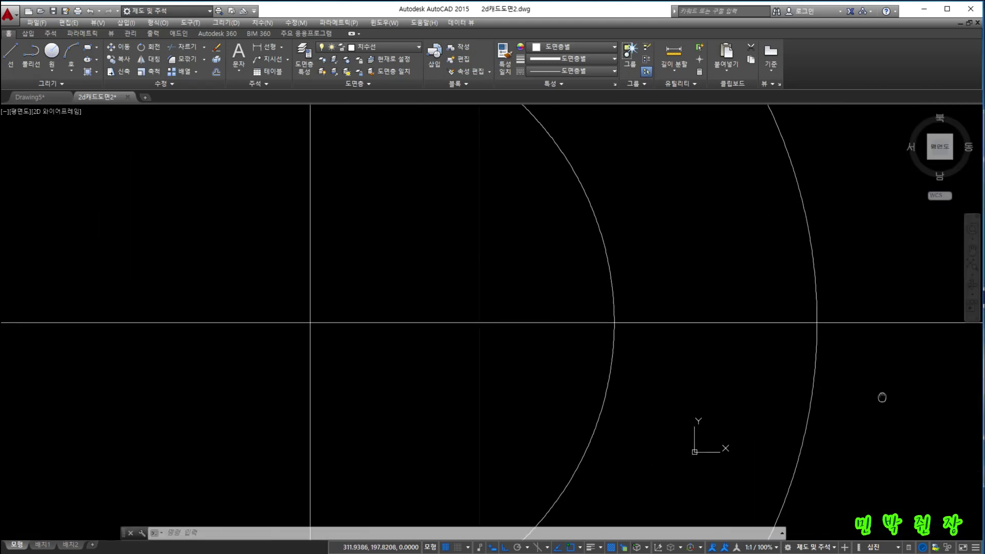
middle_click_drag(352, 362, 764, 359)
scroll(741, 363, "down", 5)
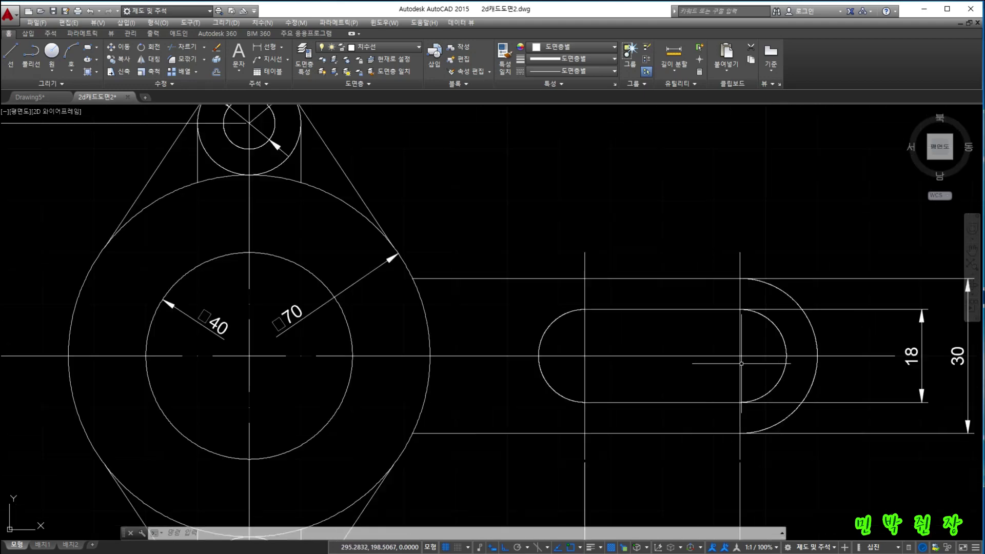
scroll(741, 363, "down", 3)
scroll(562, 395, "up", 6)
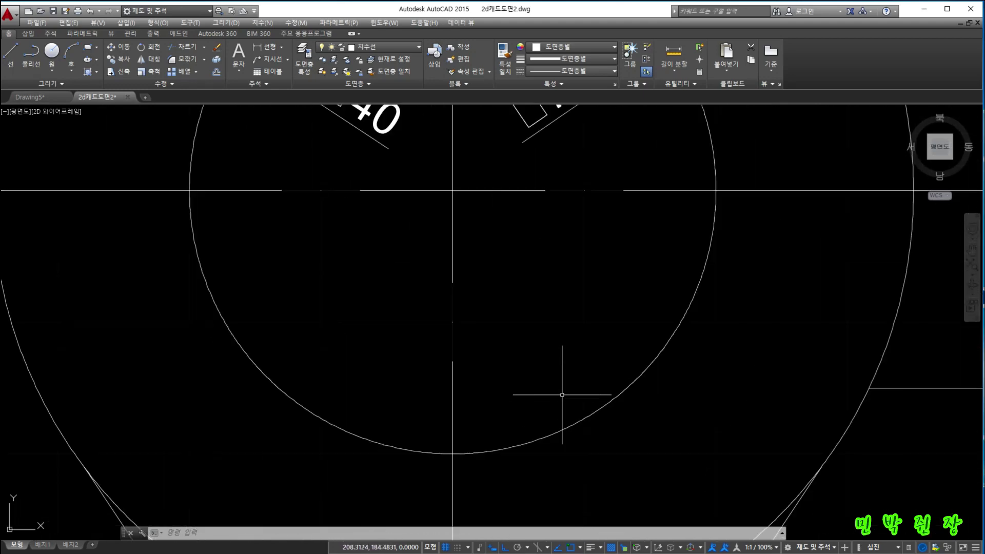
scroll(600, 405, "up", 5)
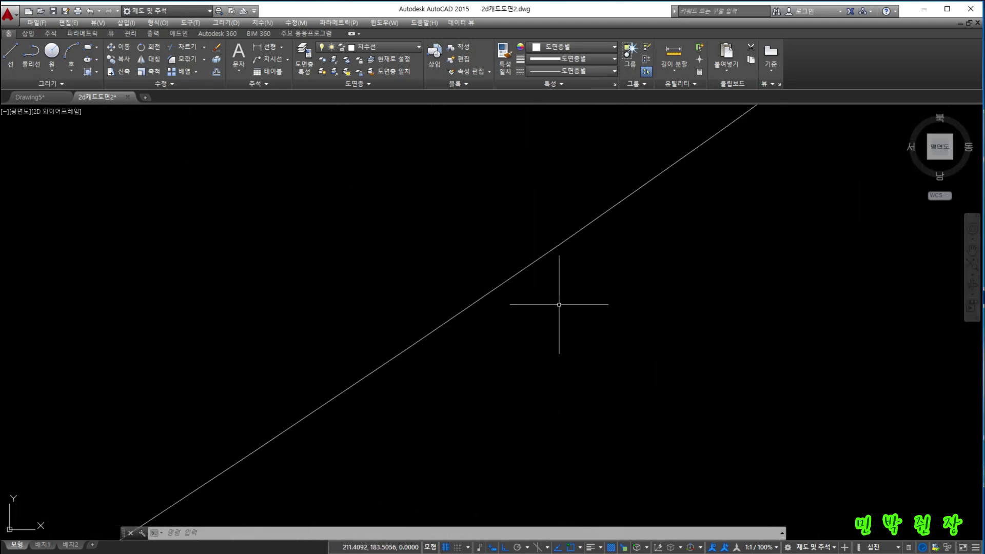
scroll(624, 272, "down", 4)
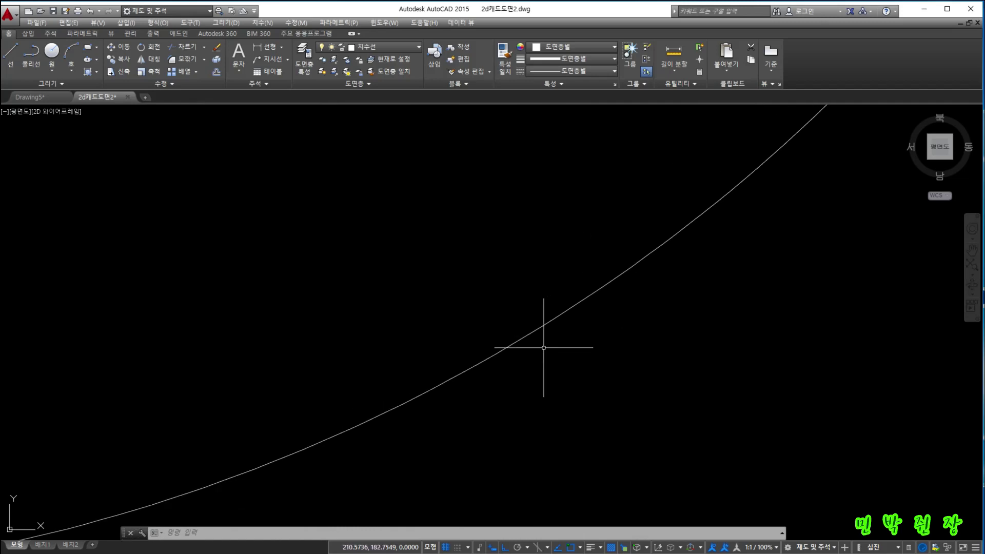
scroll(569, 377, "down", 5)
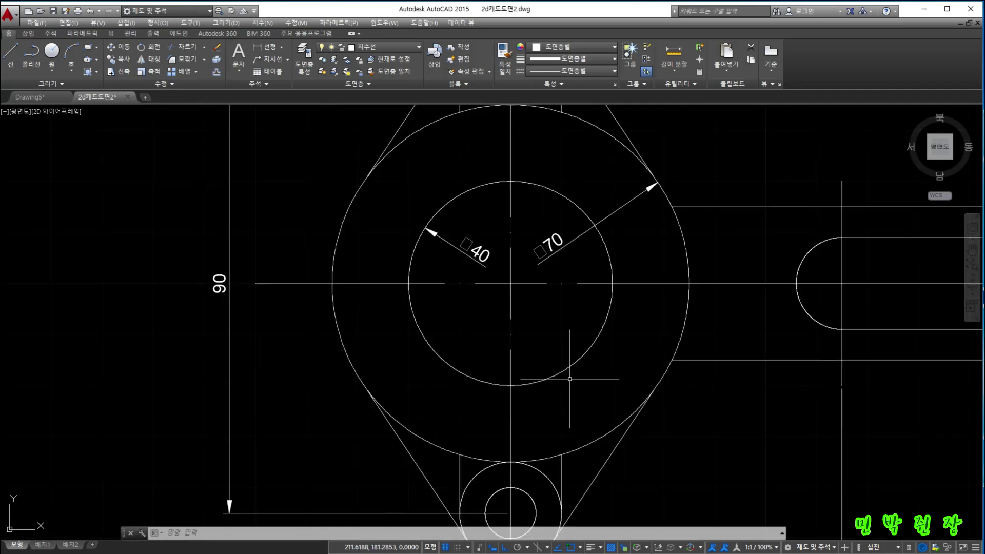
Step: Regenerate the drawing display with REGEN with the flange's 40 mm and 70 mm circles in view
scroll(569, 379, "down", 5)
scroll(579, 441, "up", 5)
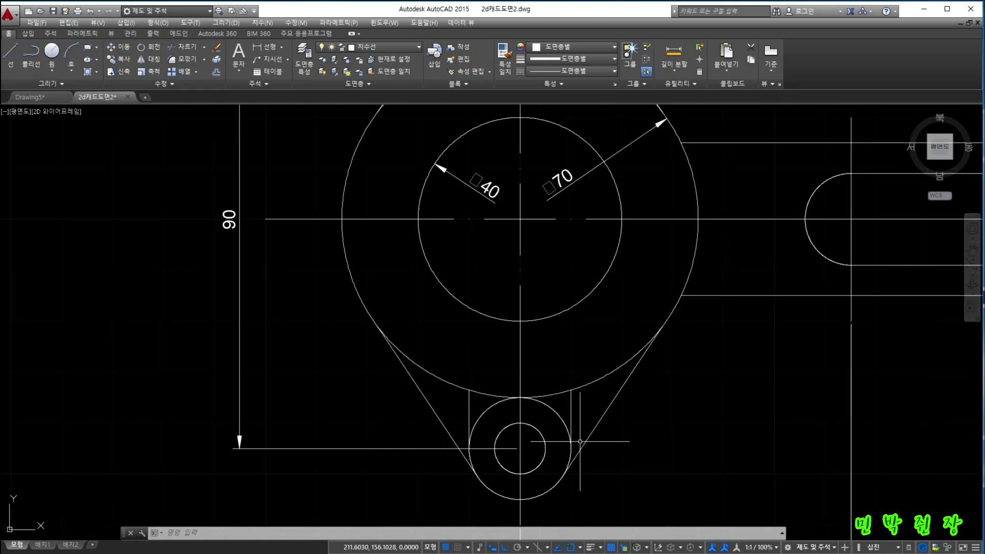
middle_click_drag(609, 313, 633, 412)
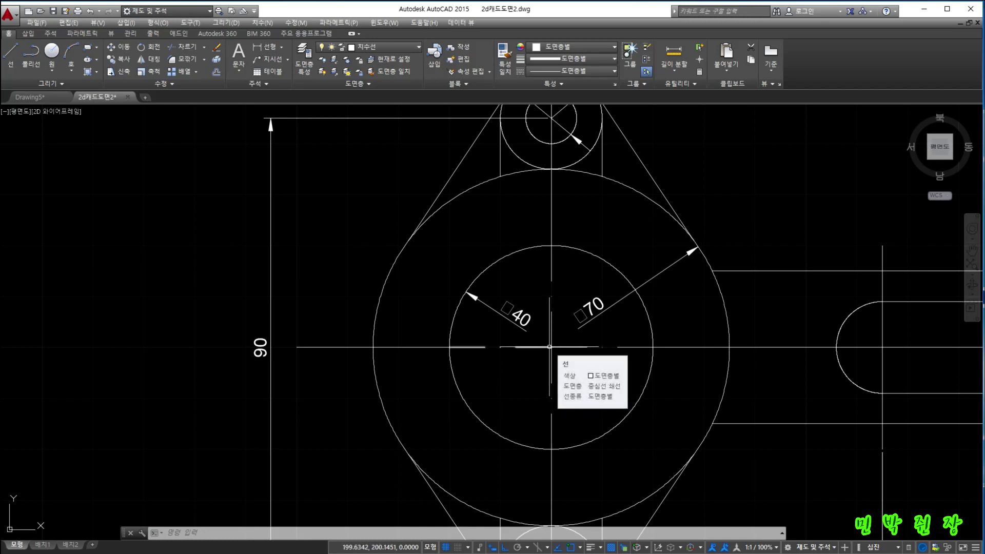
type("re")
key("Return")
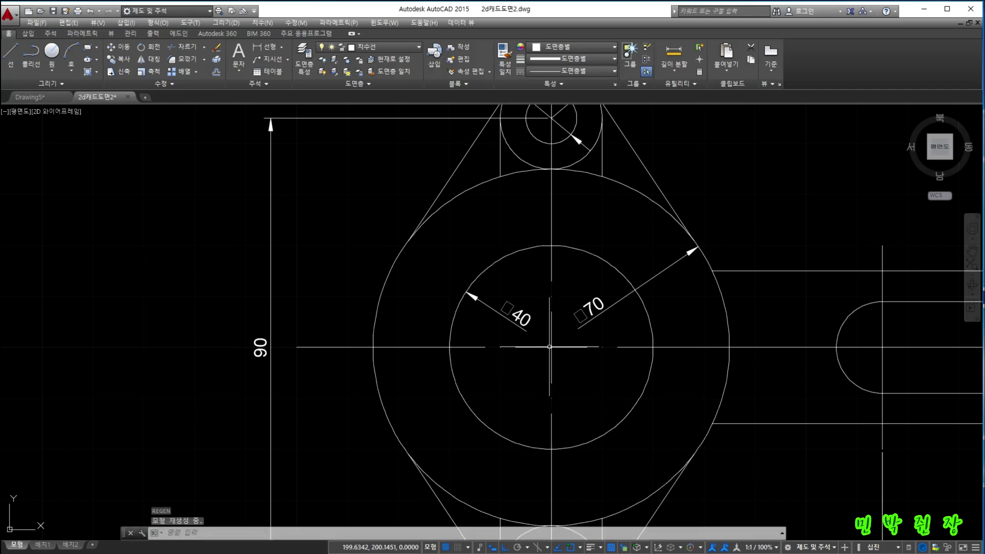
type("sca")
key("Return")
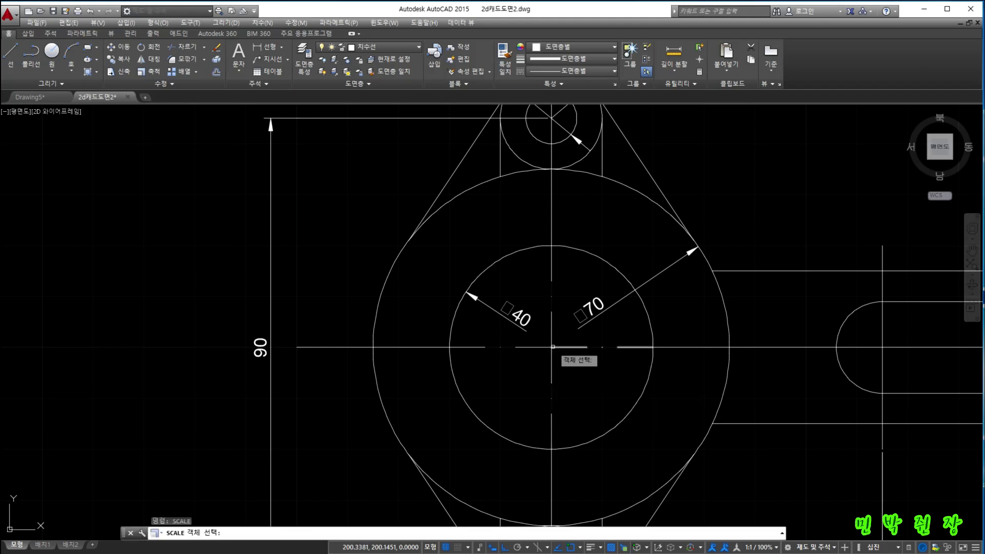
key("Return")
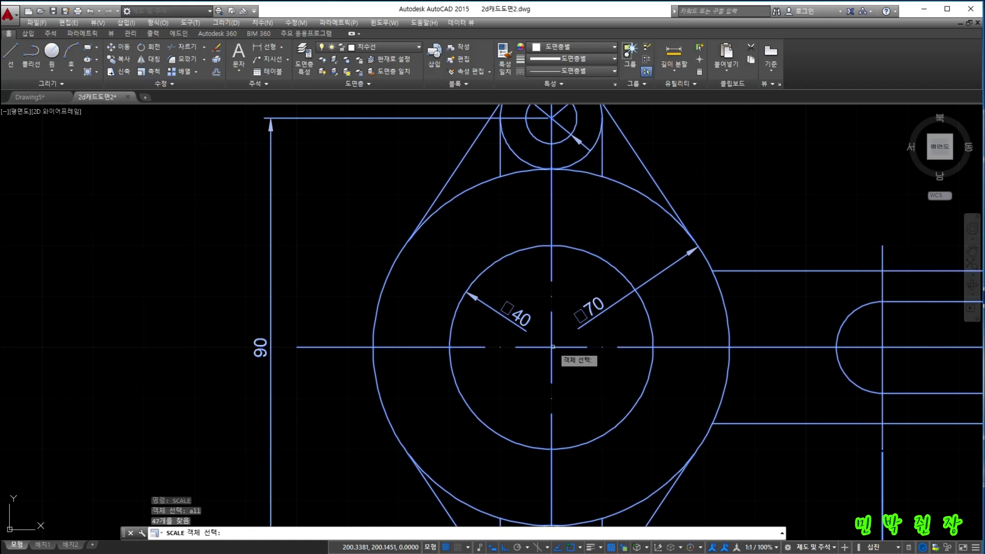
key("Return")
left_click(551, 347)
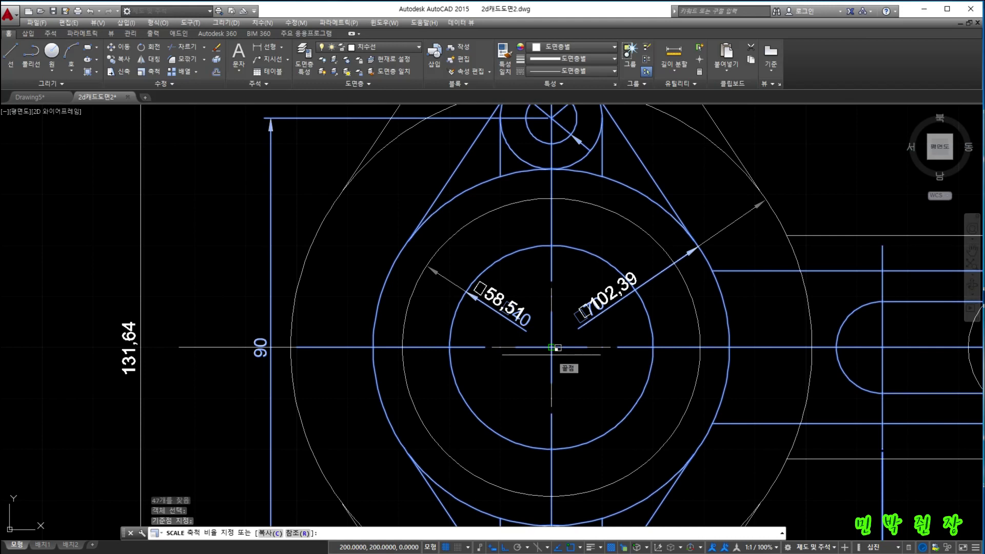
key("Escape")
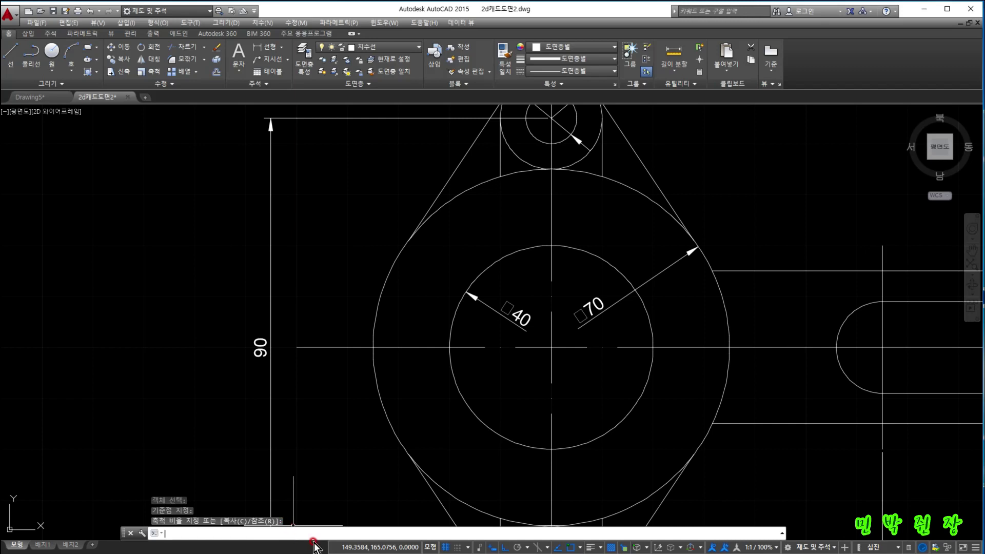
Step: Scale all objects in the drawing by a factor of 0.01 about the centre of the flange's concentric circles
type("scale")
key("Return")
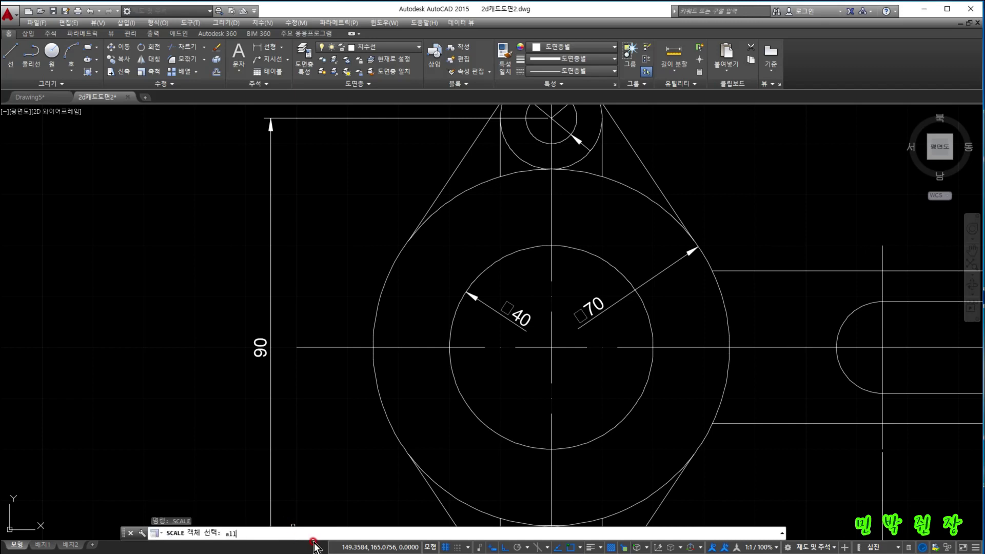
key("Return")
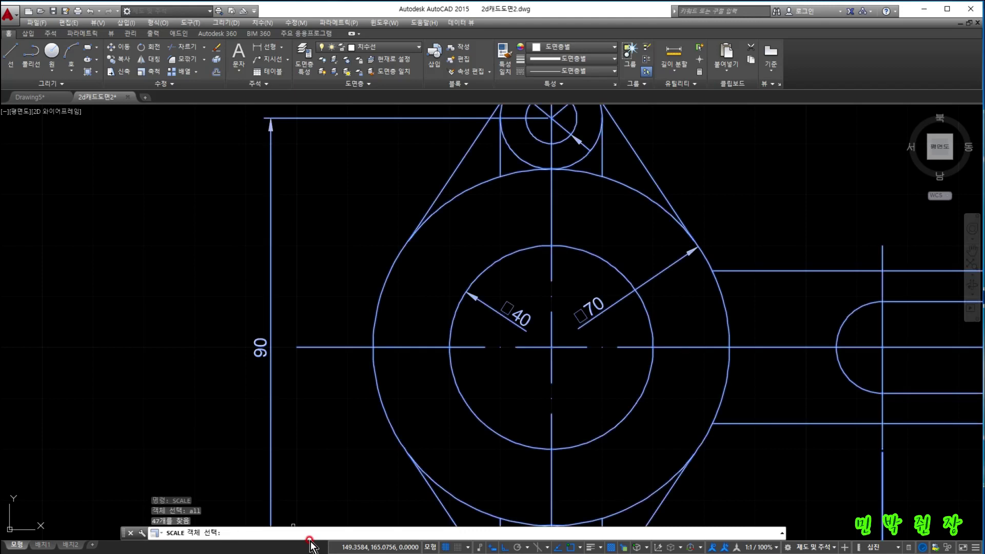
key("Return")
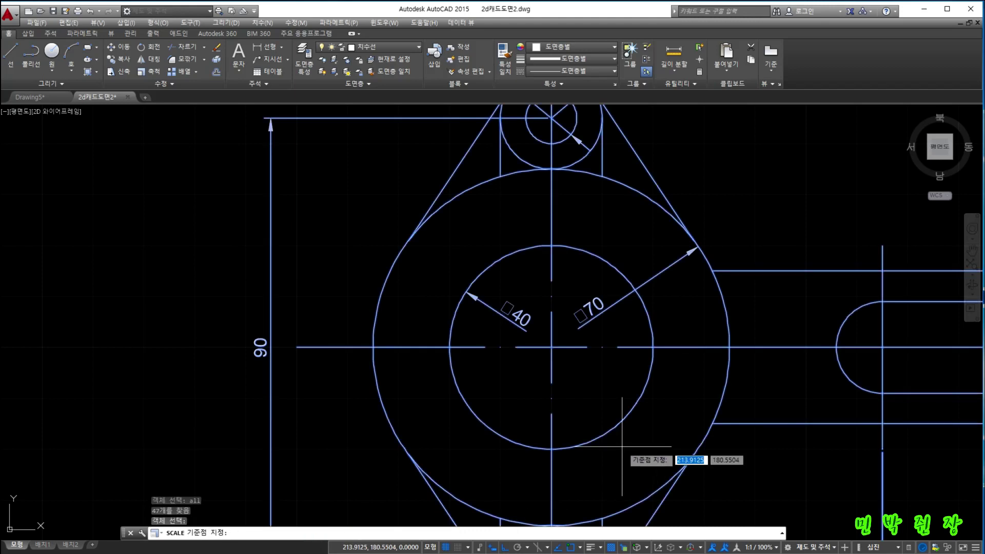
left_click(551, 348)
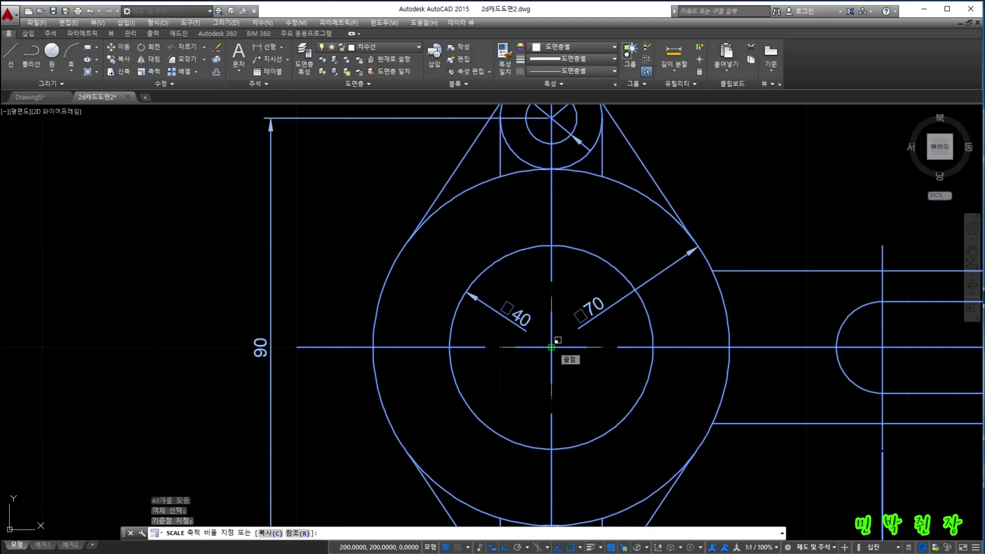
type("0")
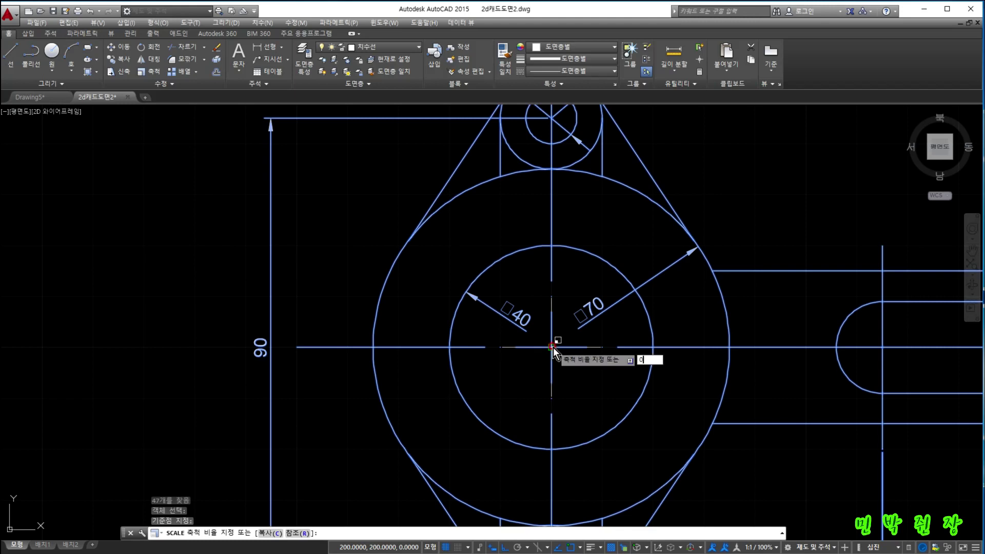
type(".01")
key("Return")
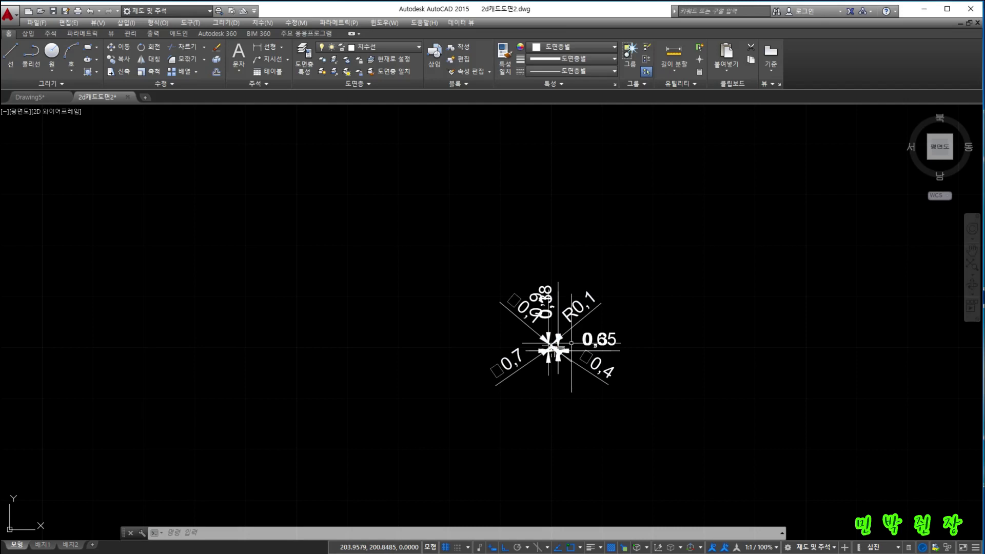
Step: Make layer 도면층5 current and turn off the dimension layer 치수선, then close the layer manager
key("Return")
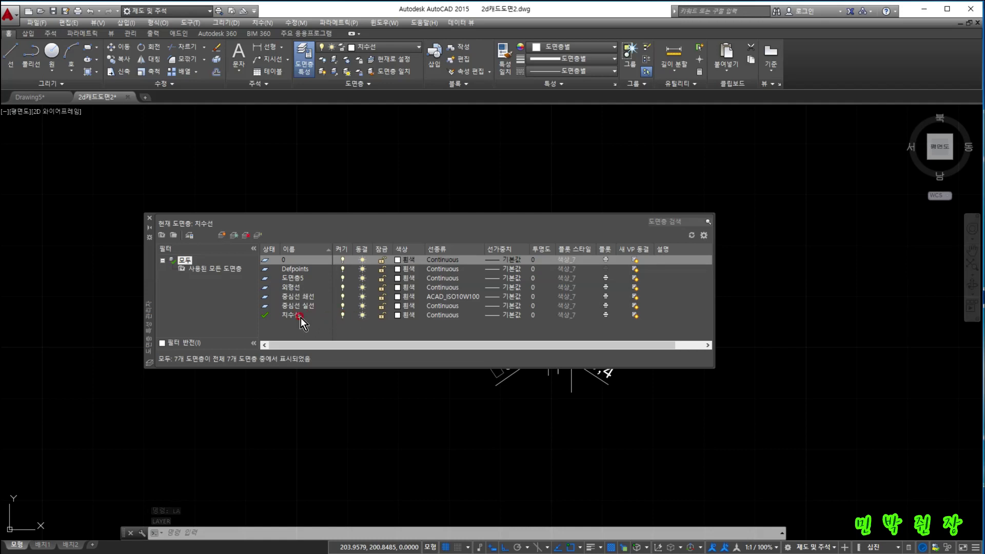
double_click(267, 270)
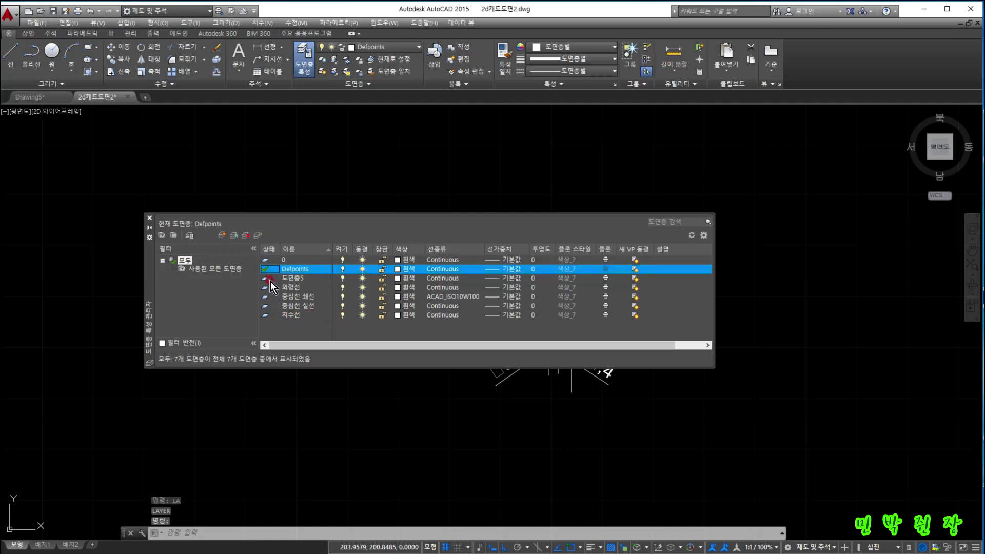
double_click(266, 280)
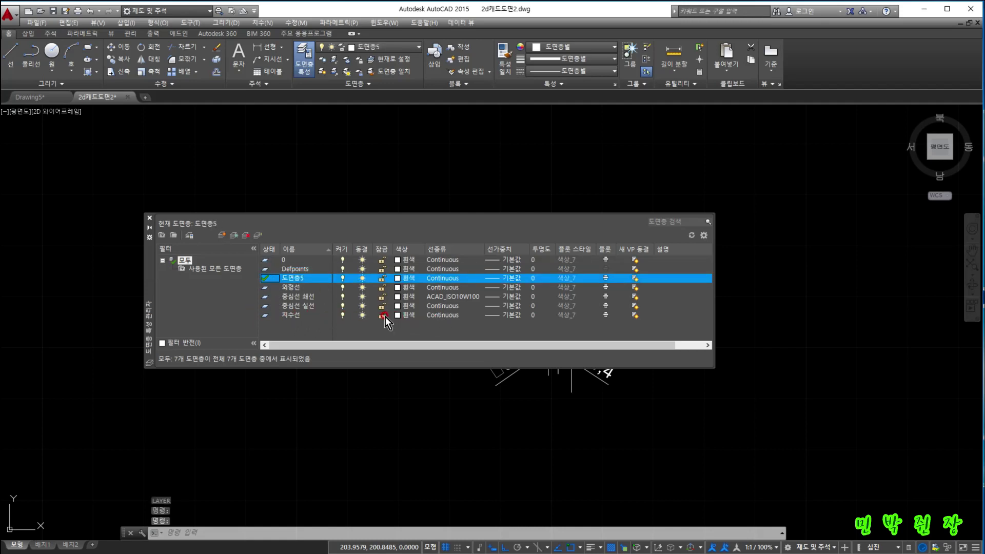
left_click(343, 314)
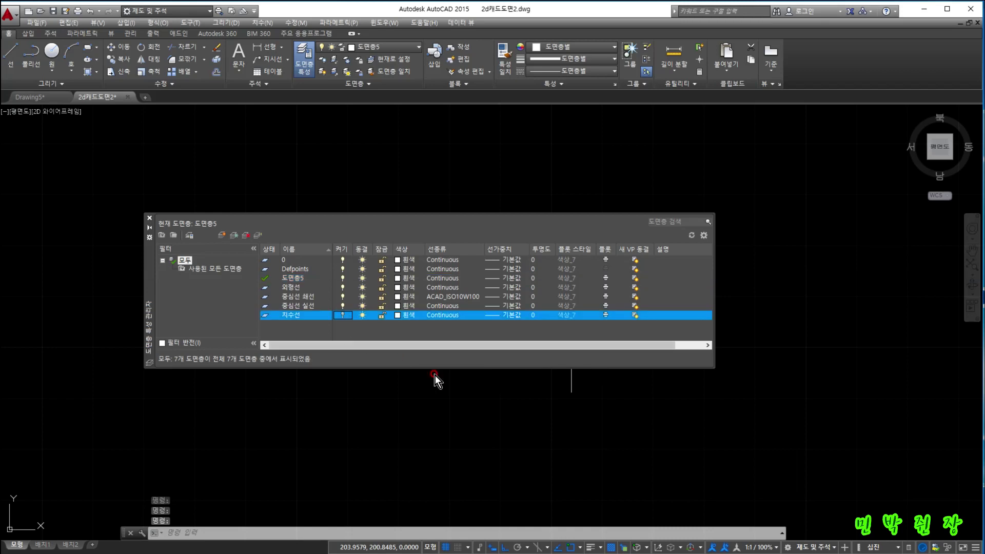
left_click(669, 230)
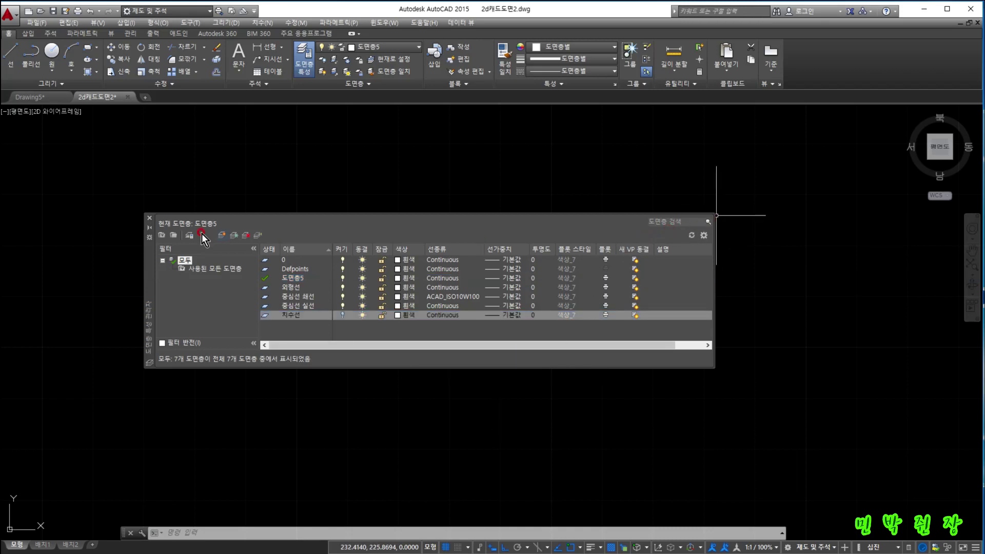
left_click(150, 219)
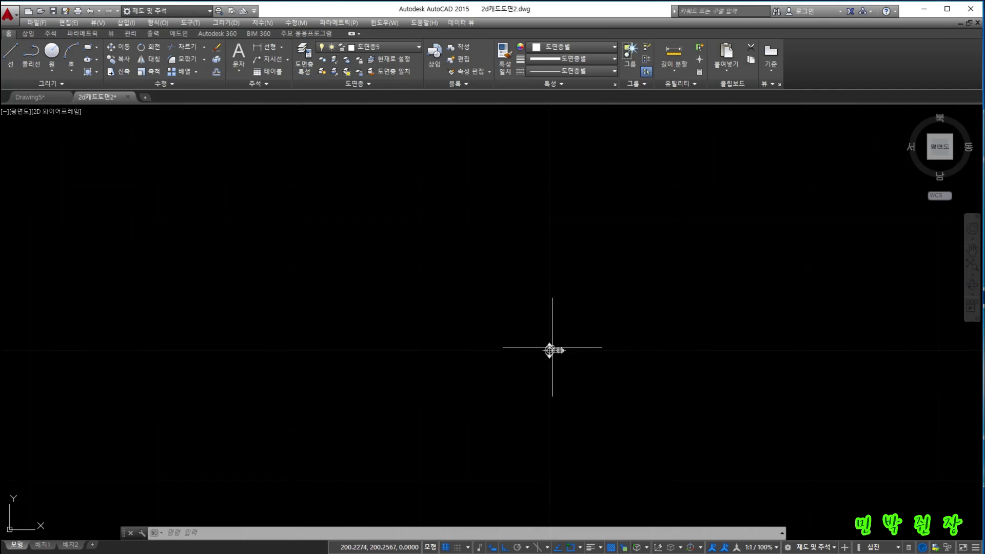
Step: Examine the scaled-down flange's circles up close and check the arc and circle smoothness in Options without changing anything
scroll(549, 350, "up", 10)
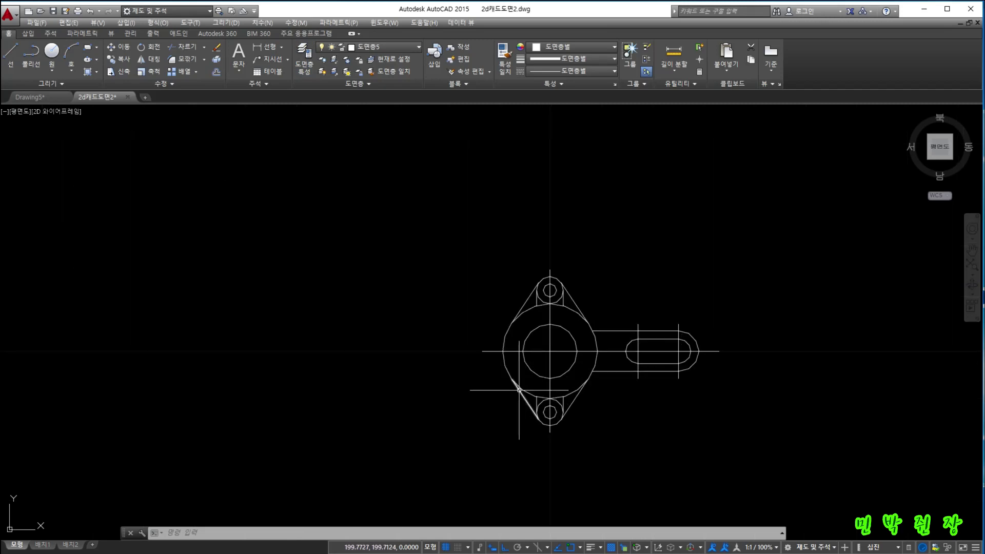
scroll(519, 390, "up", 4)
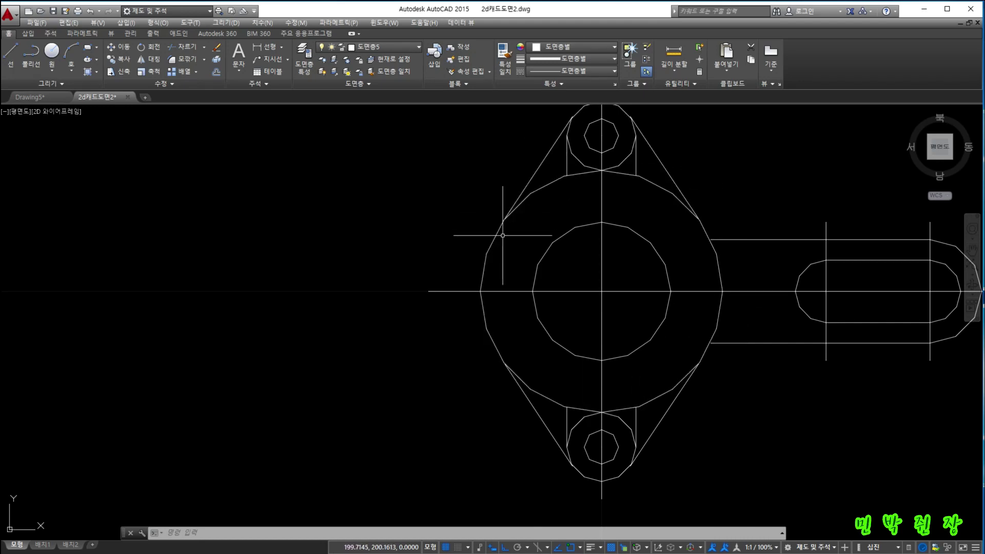
key("Return")
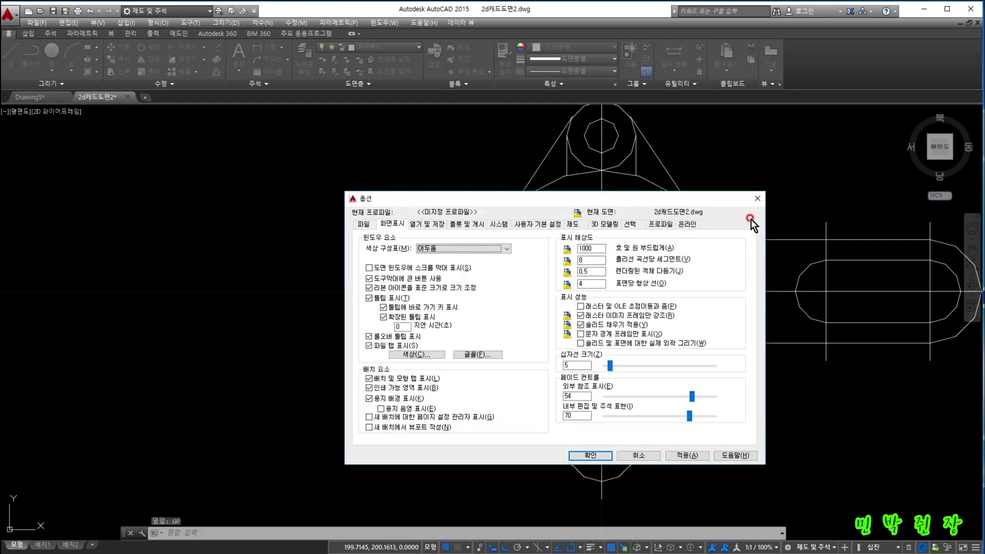
left_click(757, 198)
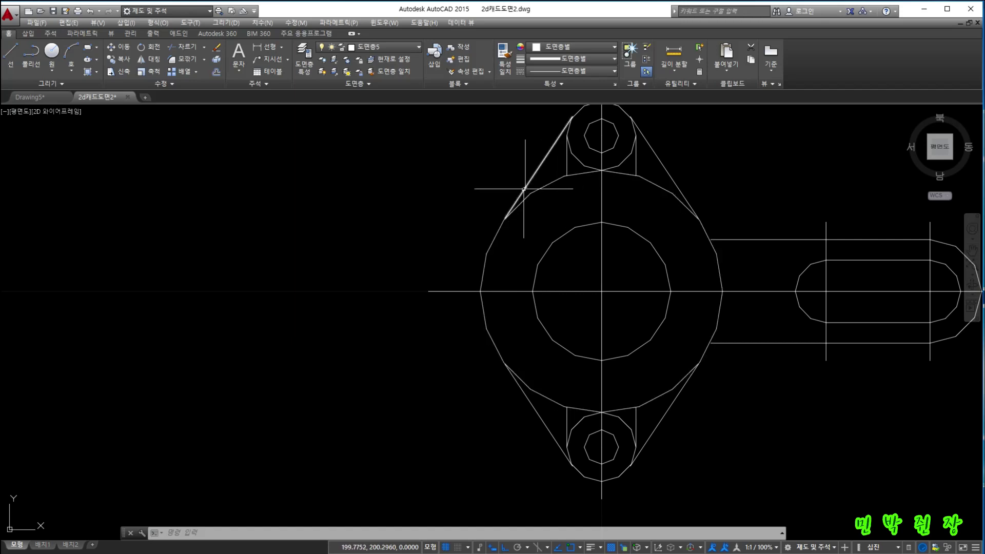
Step: Inspect the scaled-down flange at several magnifications and regenerate the display with REGEN to smooth its circles
scroll(597, 263, "down", 8)
scroll(596, 263, "down", 3)
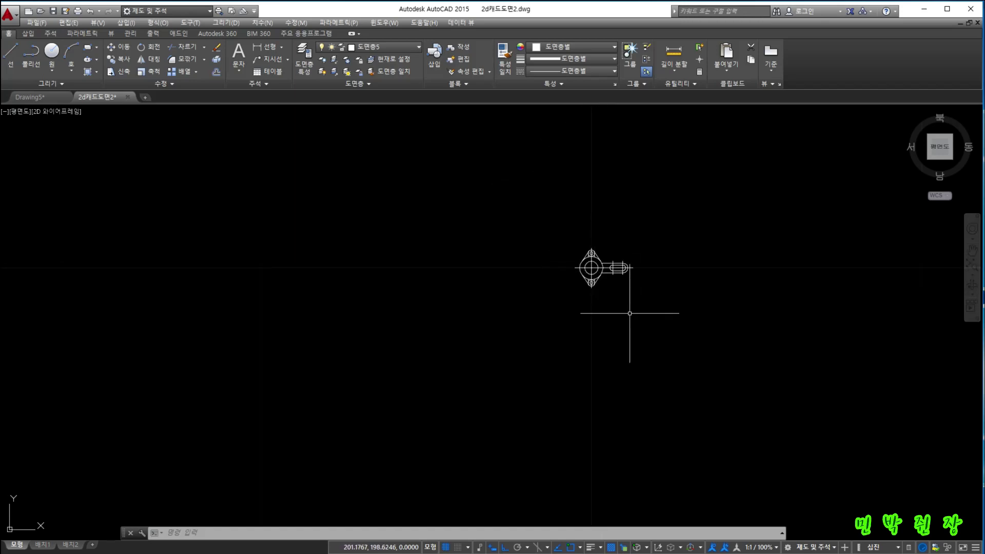
scroll(607, 291, "down", 3)
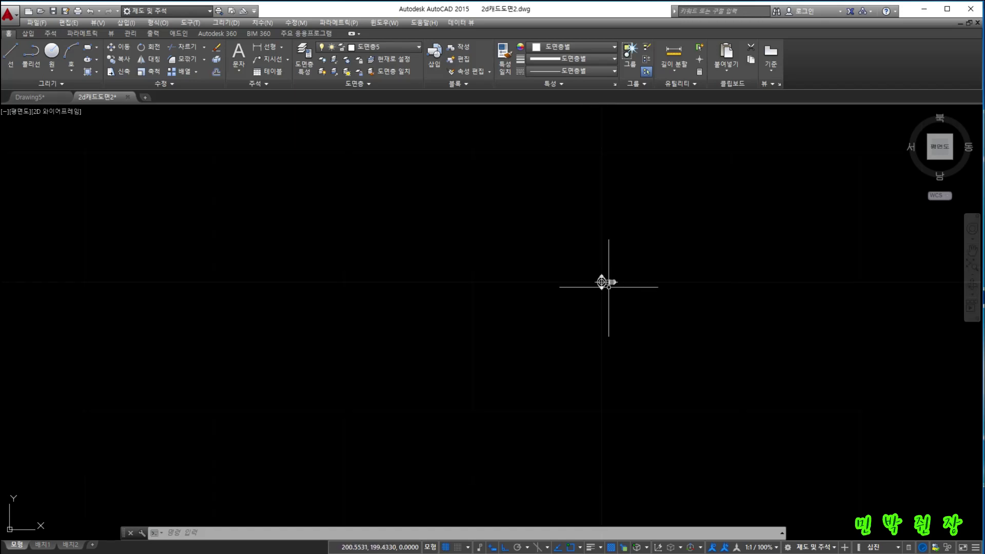
scroll(602, 291, "up", 4)
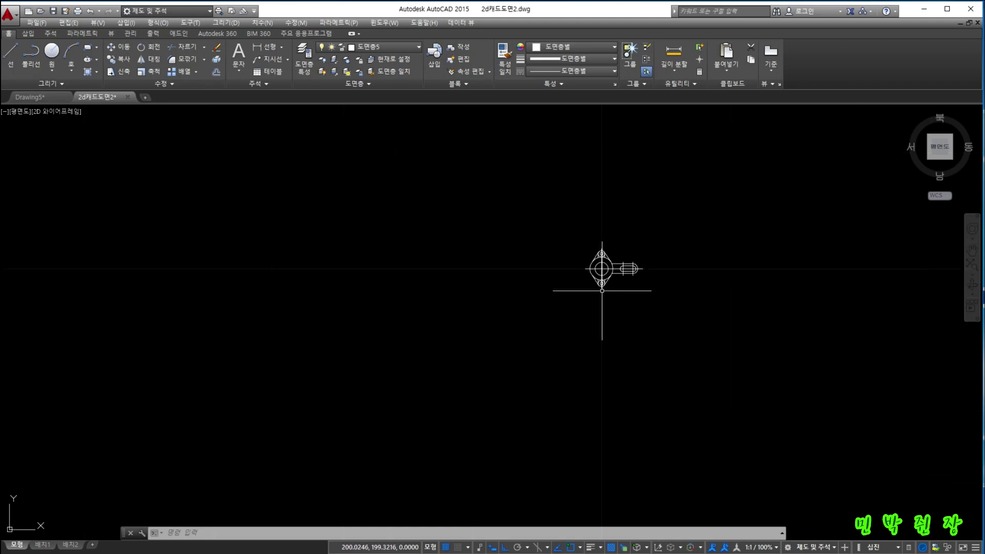
scroll(601, 290, "up", 2)
scroll(618, 188, "up", 7)
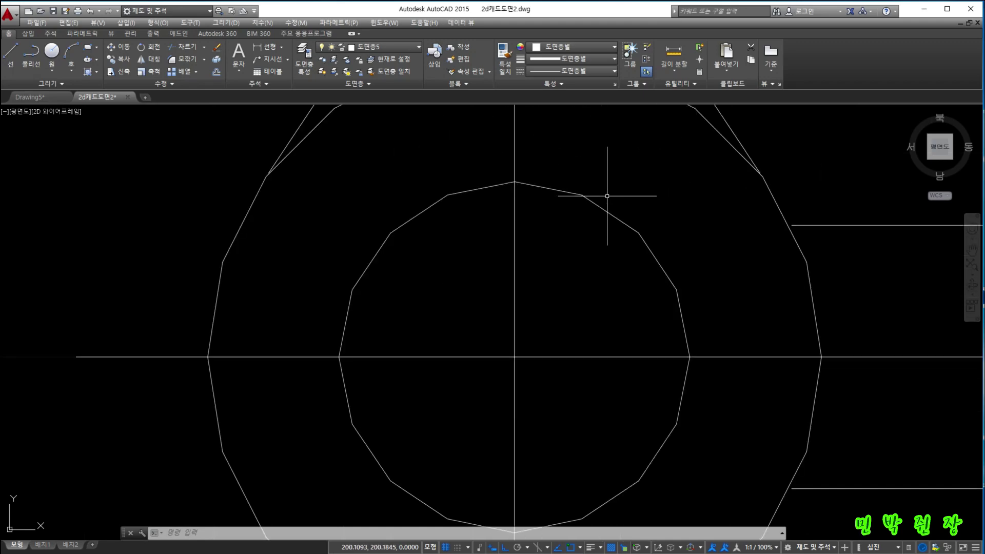
scroll(600, 224, "down", 2)
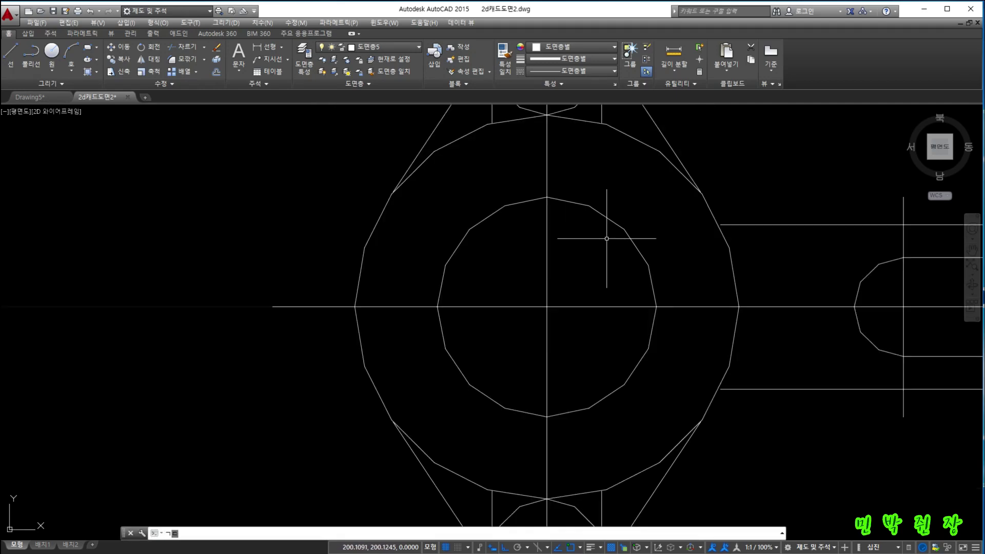
type("rege")
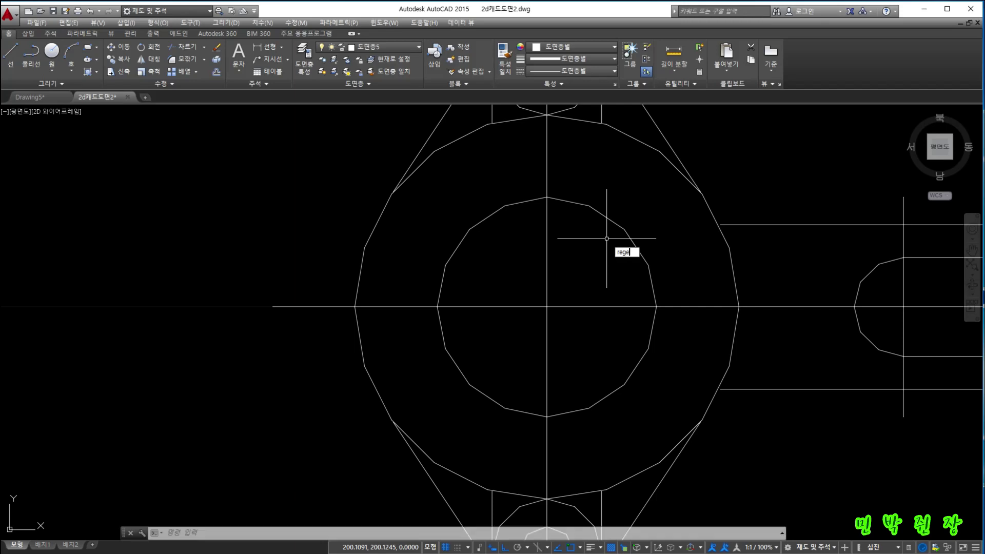
type("n")
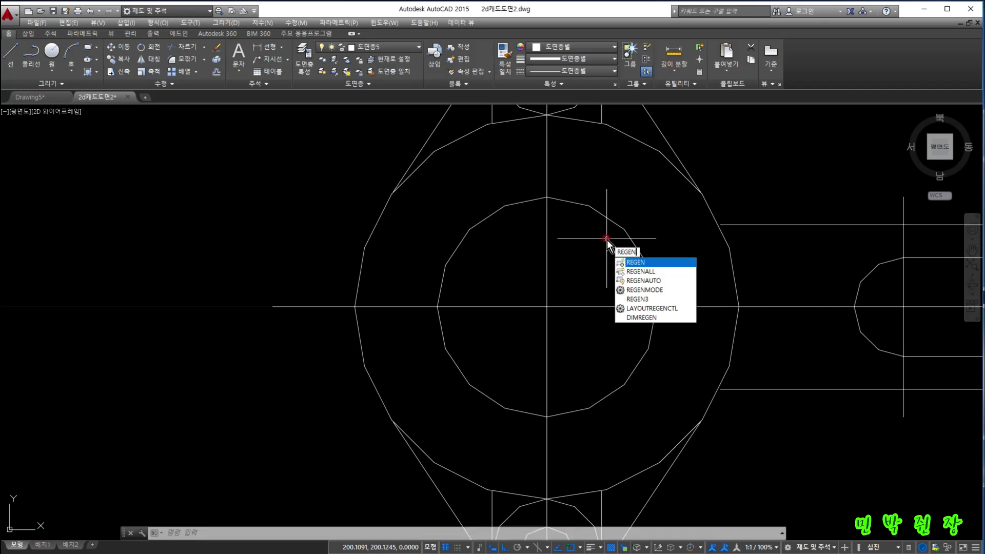
key("Return")
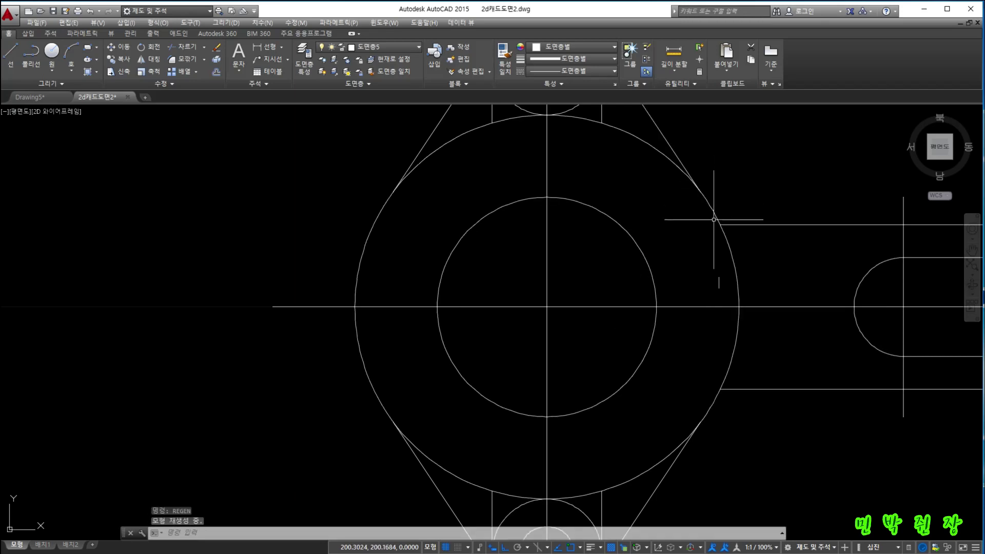
Step: Undo the zoom changes and the last regeneration of the scaled-down flange
scroll(676, 341, "down", 6)
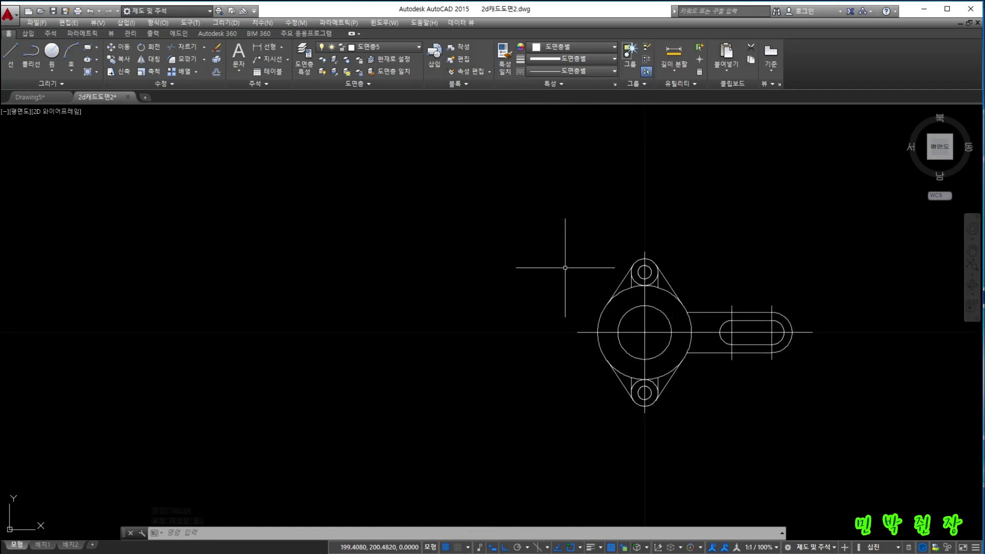
key("ctrl+z")
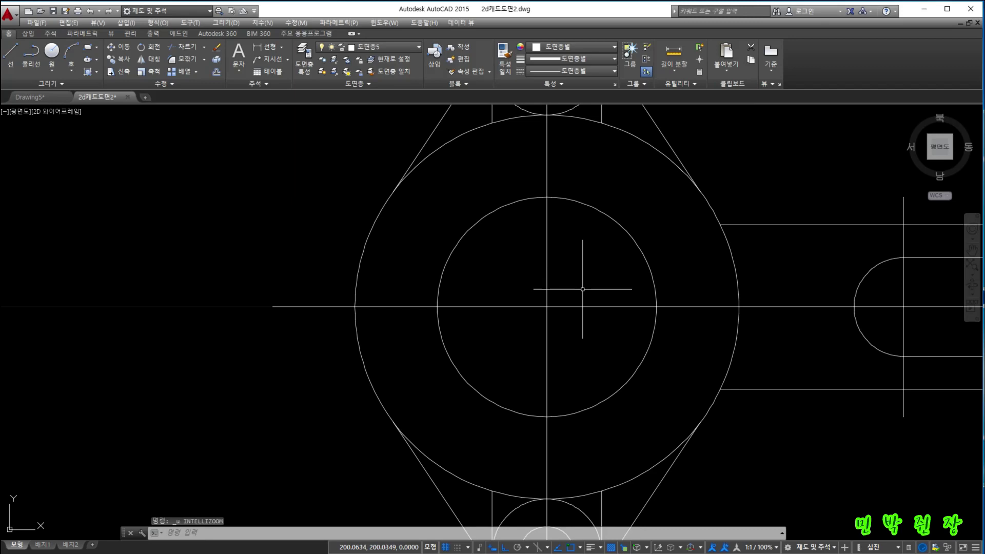
scroll(587, 296, "down", 6)
scroll(587, 296, "down", 8)
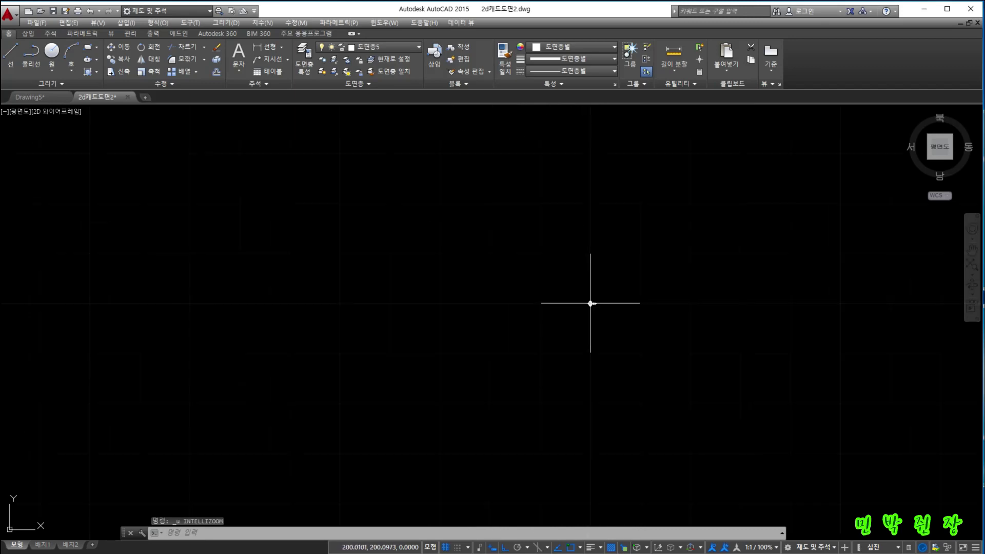
key("ctrl+z")
scroll(590, 303, "down", 8)
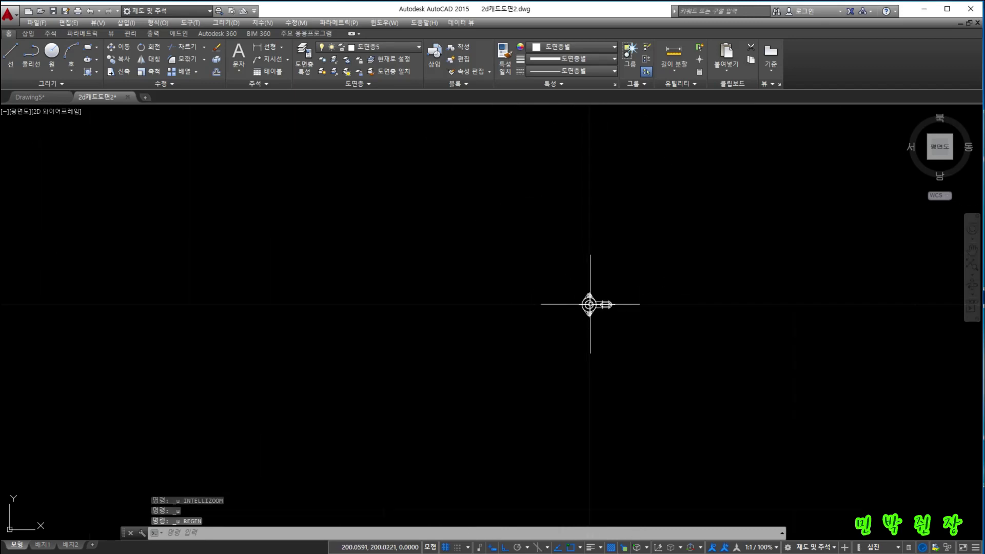
Step: Undo the layer changes and the 0.01 scaling, and bring the whole dimensioned flange back into view
key("ctrl+z")
key("ctrl+z")
key("ctrl+z")
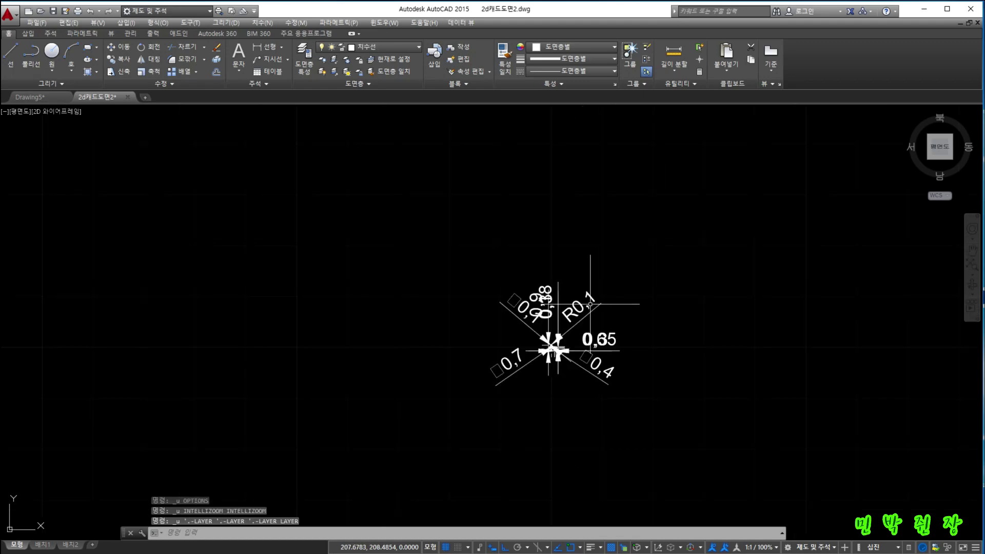
key("ctrl+z")
key("ctrl+z")
key("ctrl+z")
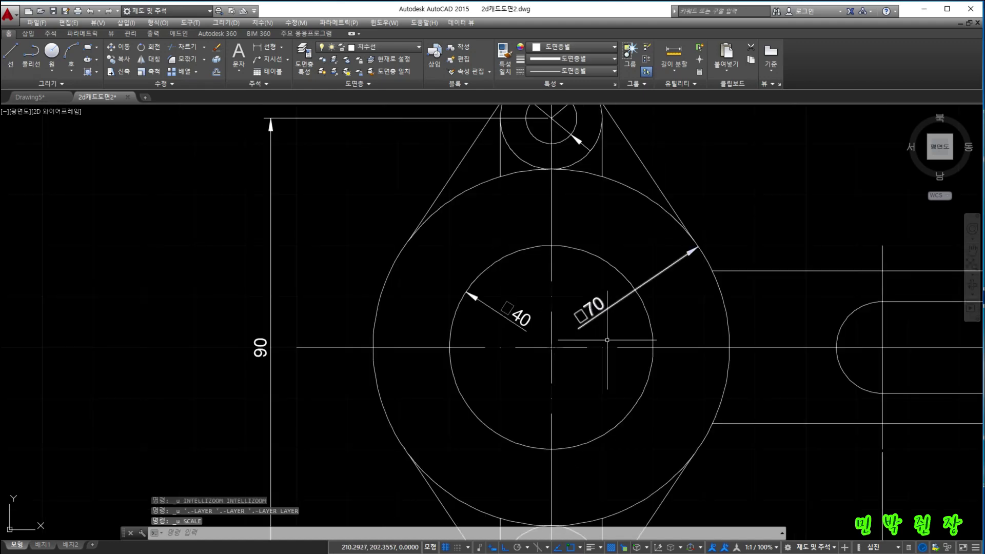
mouse_move(686, 416)
middle_mouse_down()
mouse_move(619, 354)
mouse_move(615, 380)
middle_mouse_up()
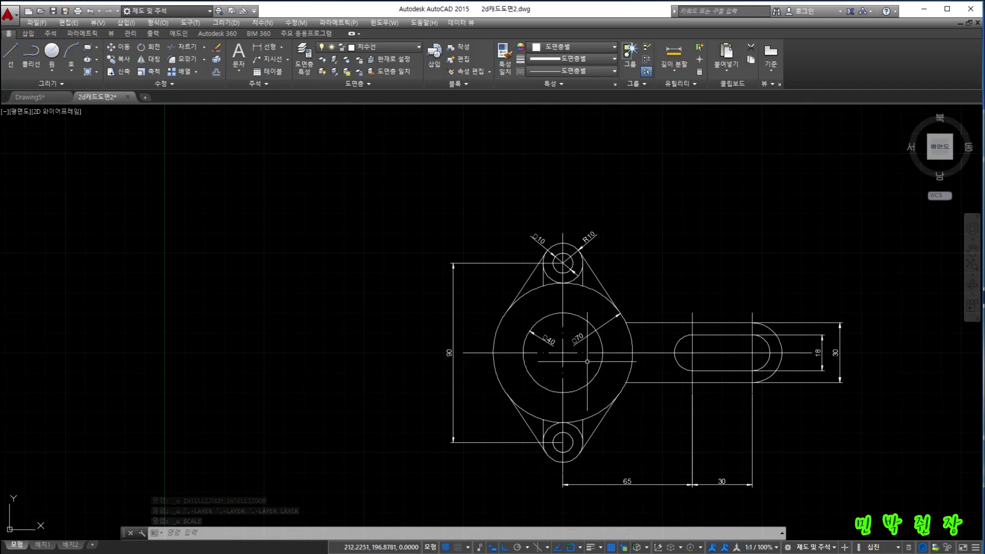